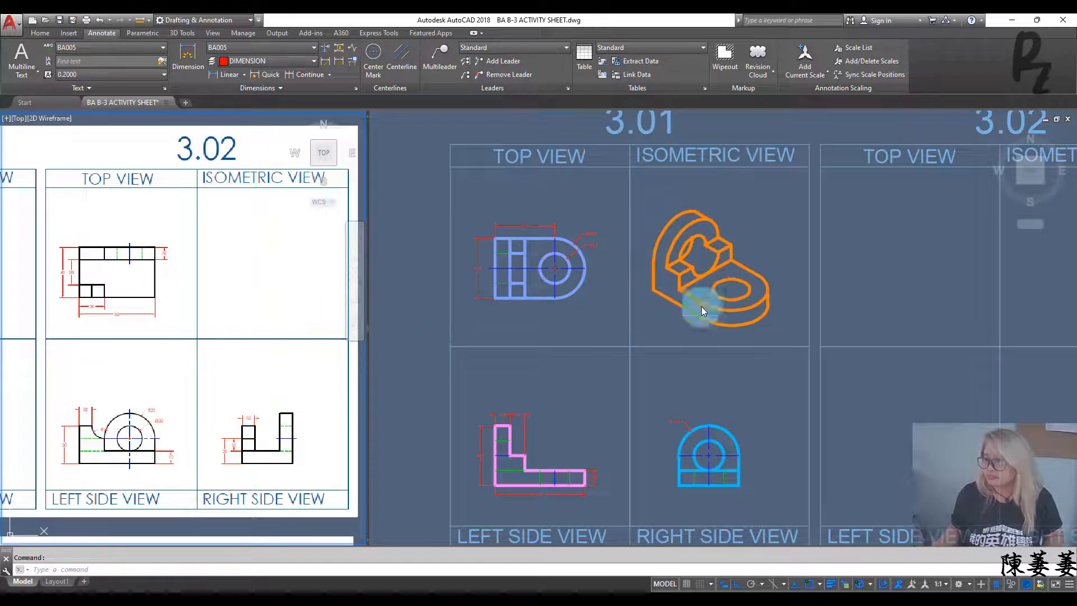
# Make TOP VIEW the current layer and switch from isometric to orthographic drafting for sheet 3.02
pyautogui.click(735, 336)
pyautogui.moveTo(995, 342)
pyautogui.mouseDown(button='middle')
pyautogui.moveTo(665, 334)
pyautogui.moveTo(681, 344)
pyautogui.moveTo(683, 335)
pyautogui.mouseUp(button='middle')
pyautogui.click(38, 33)
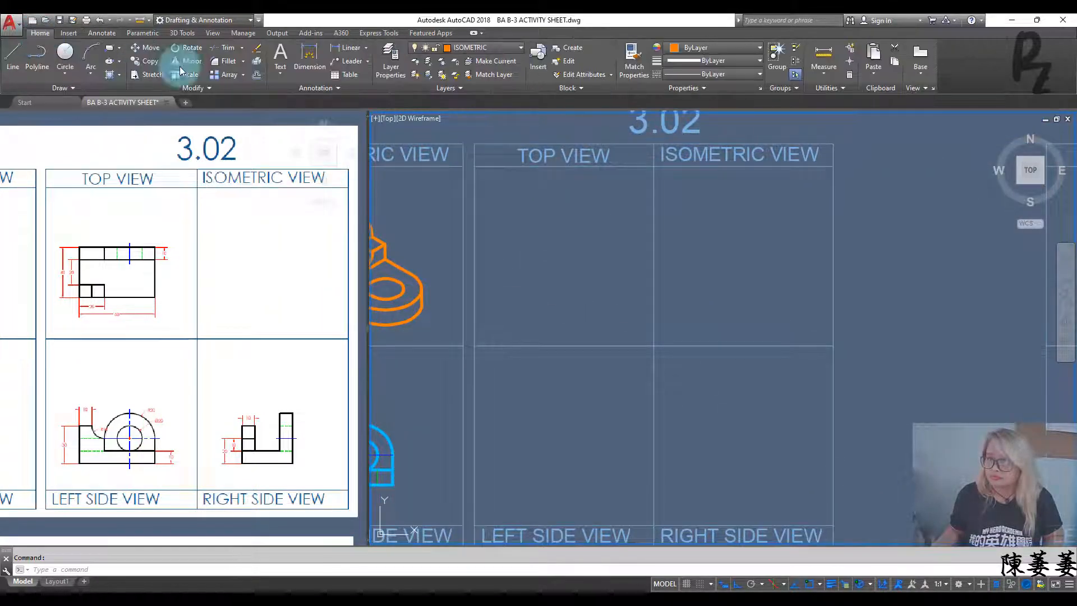
pyautogui.click(466, 47)
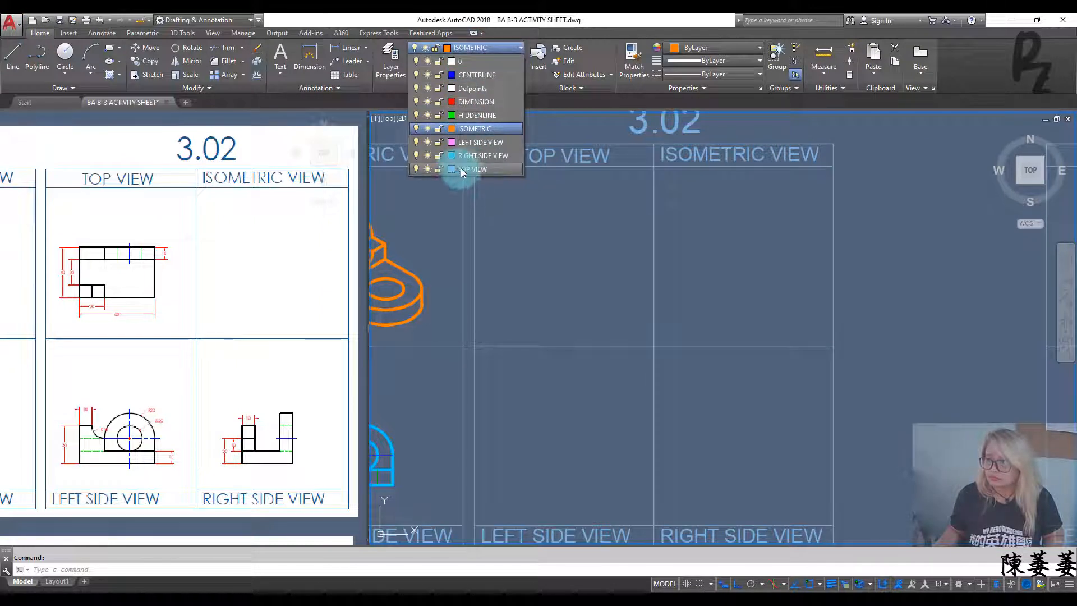
pyautogui.click(471, 169)
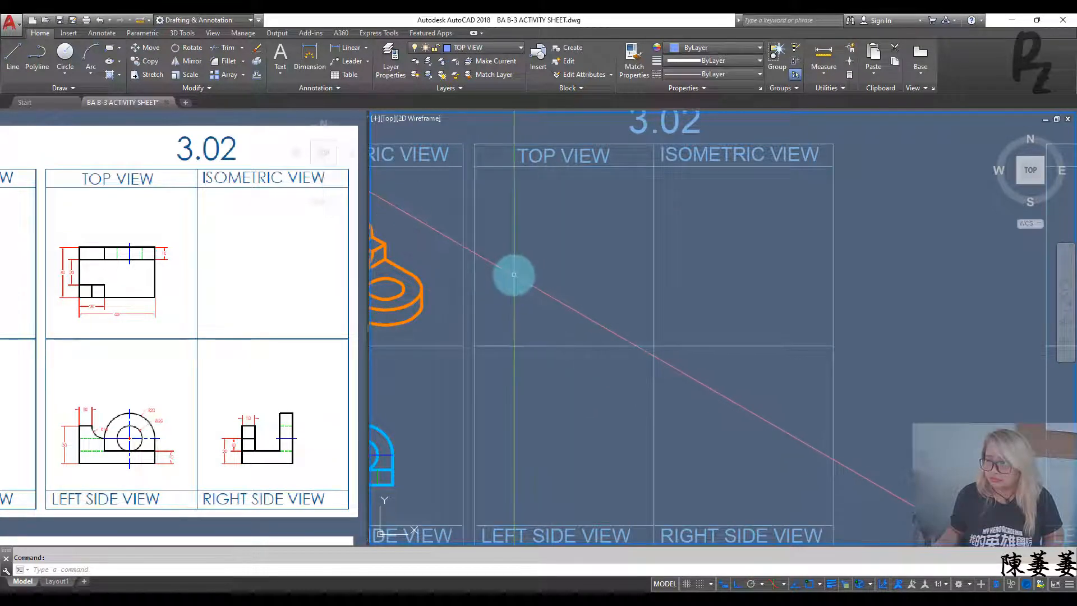
pyautogui.click(768, 582)
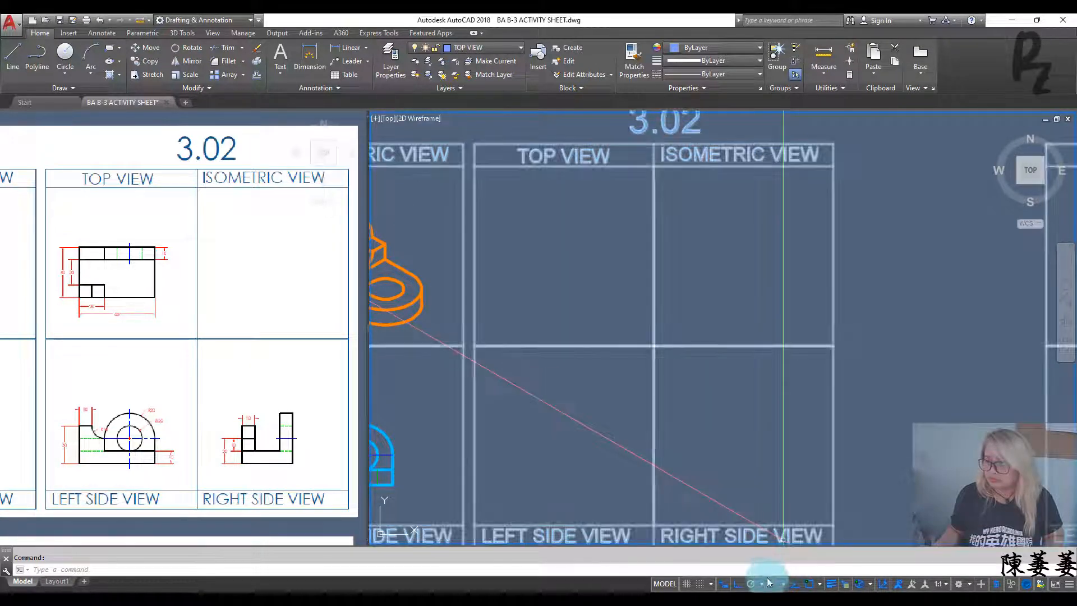
pyautogui.click(773, 584)
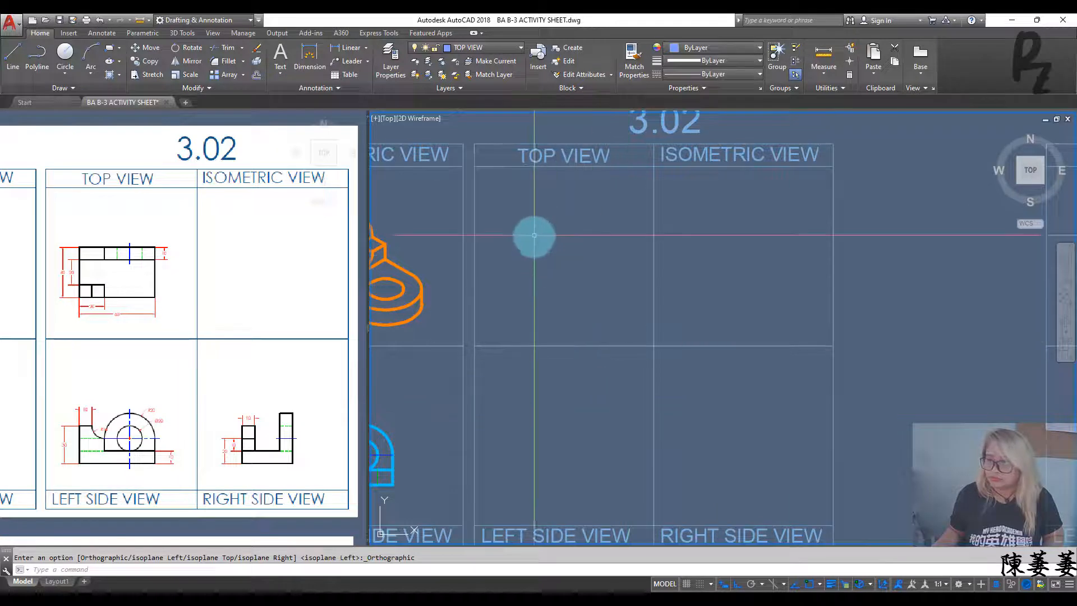
# Draw a rectangle 60 long and 40 wide in the TOP VIEW cell of sheet 3.02
pyautogui.scroll(2, 528, 244)
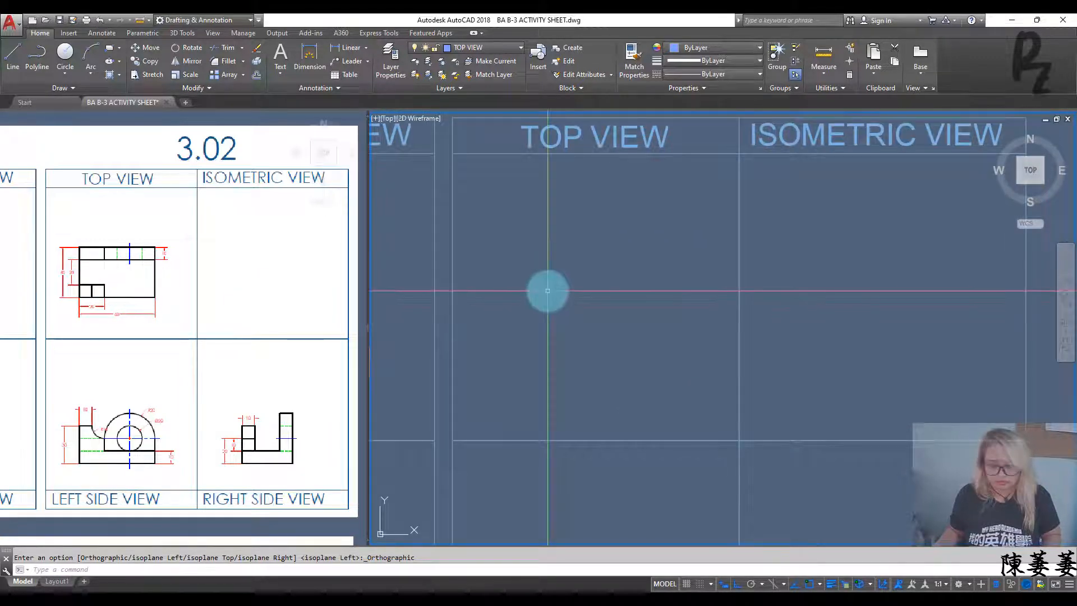
pyautogui.write('c')
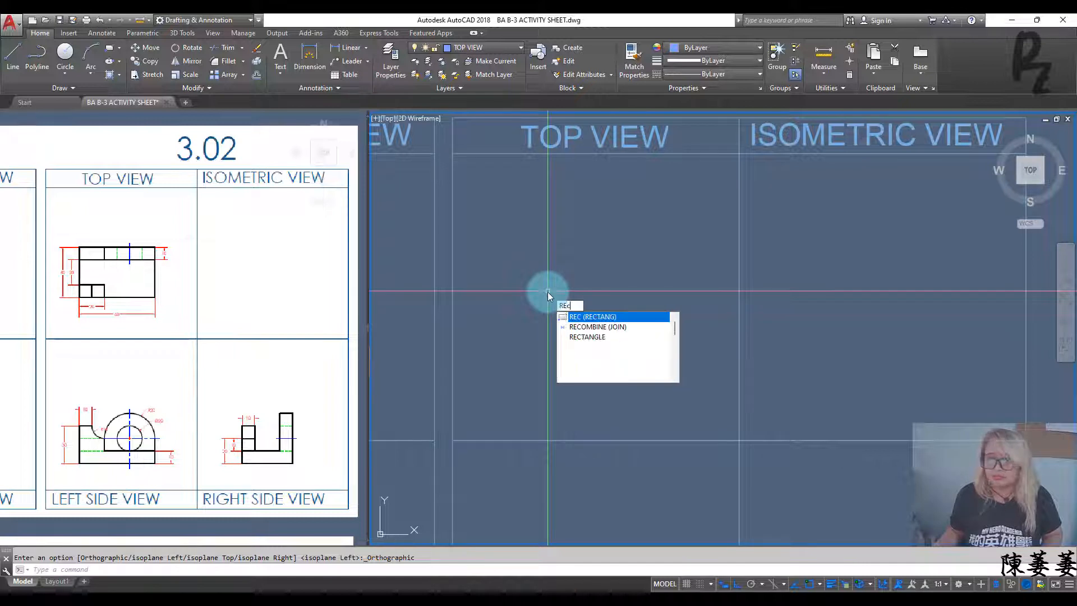
pyautogui.press('Return')
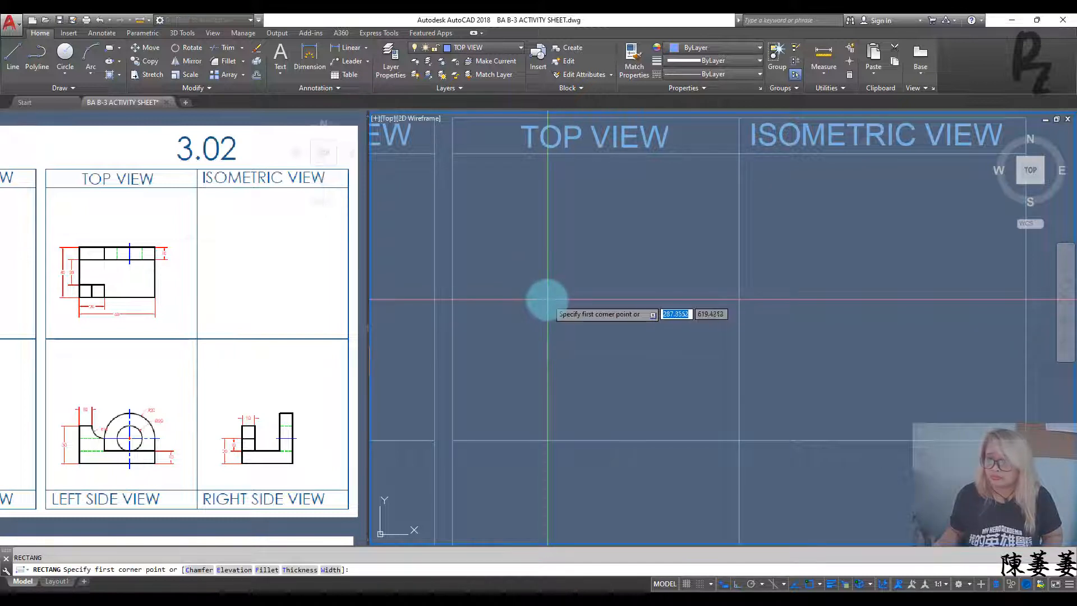
pyautogui.click(516, 377)
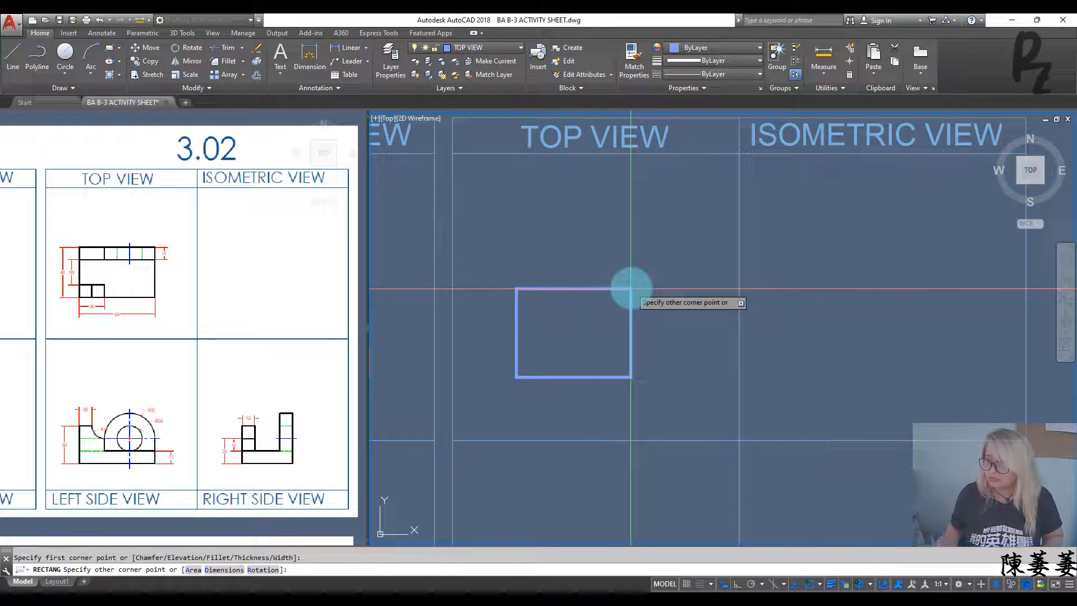
pyautogui.write('d')
pyautogui.press('Return')
pyautogui.write('60')
pyautogui.press('Return')
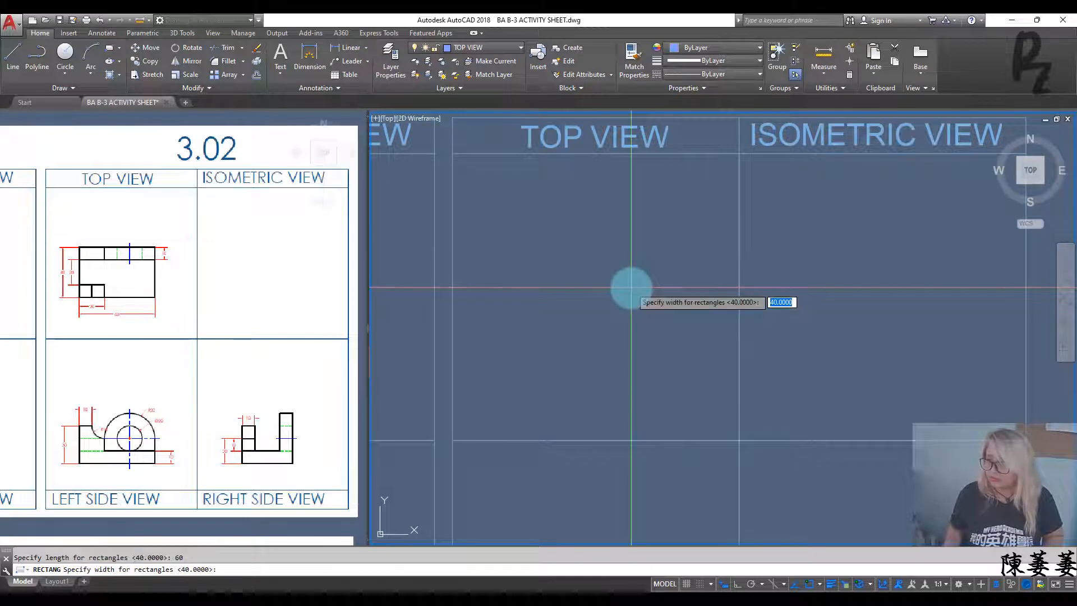
pyautogui.write('40')
pyautogui.press('Return')
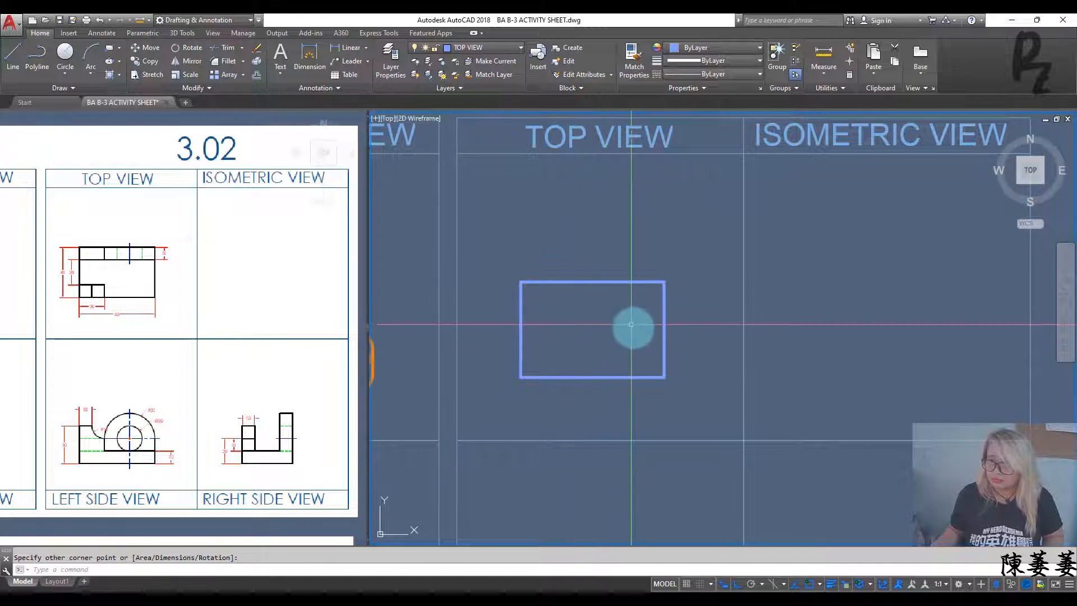
# Explode the top view rectangle into separate lines
pyautogui.click(631, 327)
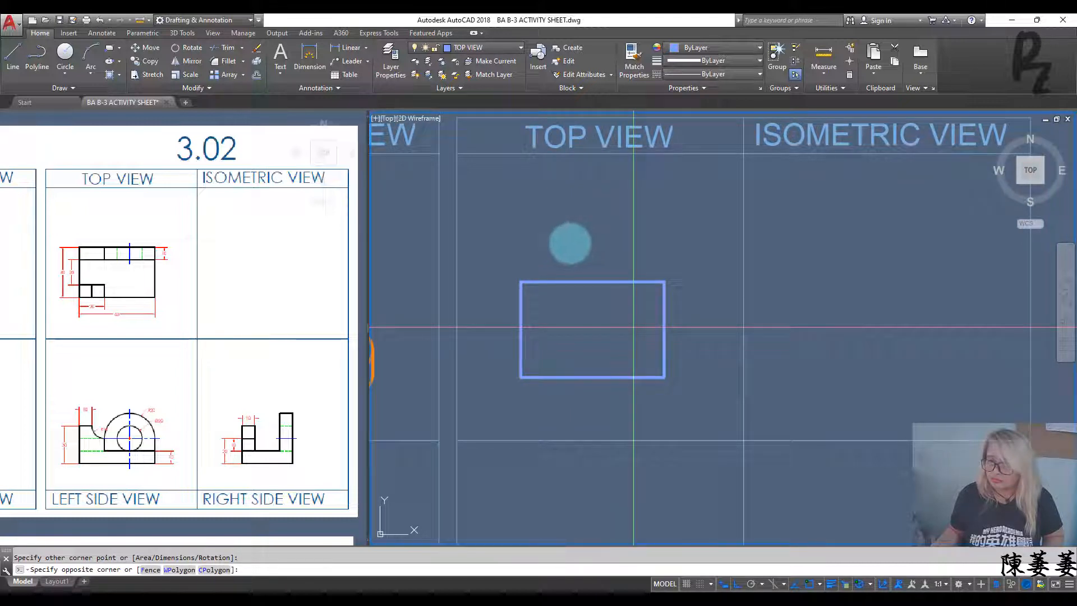
pyautogui.click(553, 295)
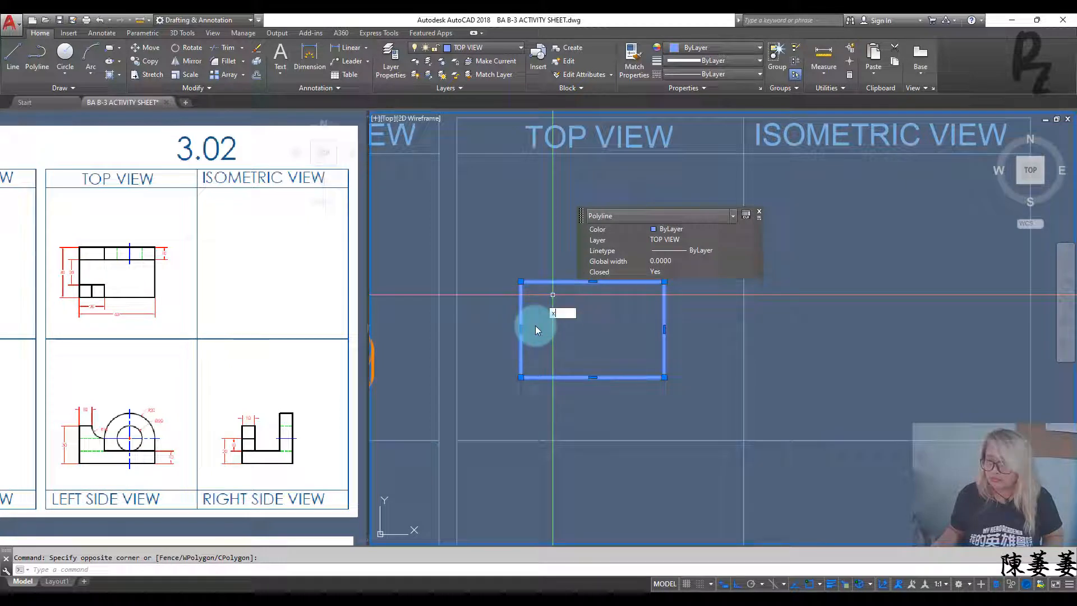
pyautogui.write('x')
pyautogui.press('Return')
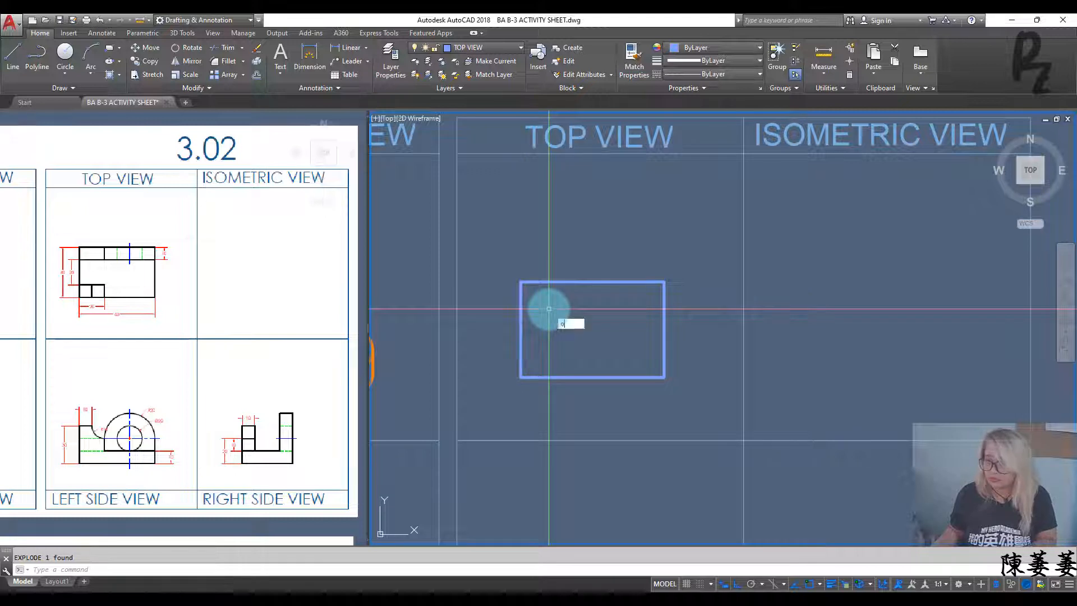
# Offset the rectangle's upper and lower edges 10 units inward
pyautogui.press('Return')
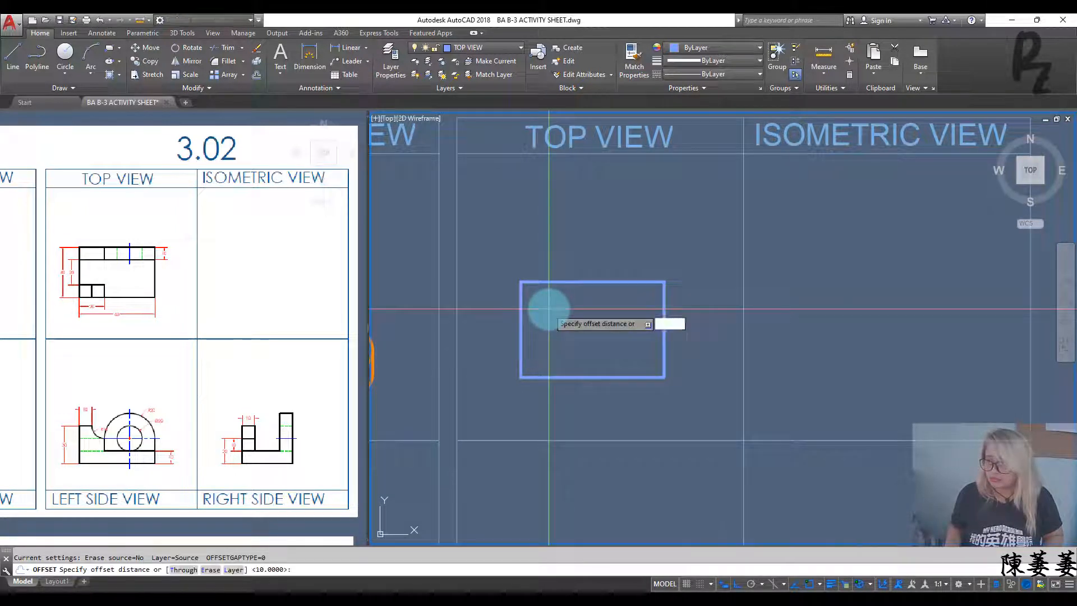
pyautogui.press('Return')
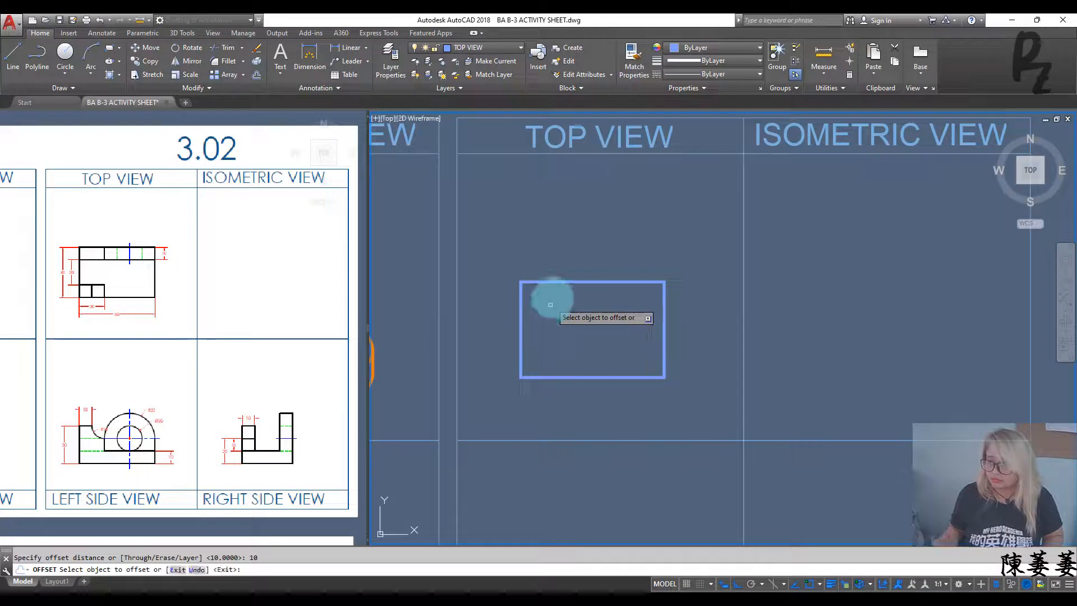
pyautogui.click(555, 283)
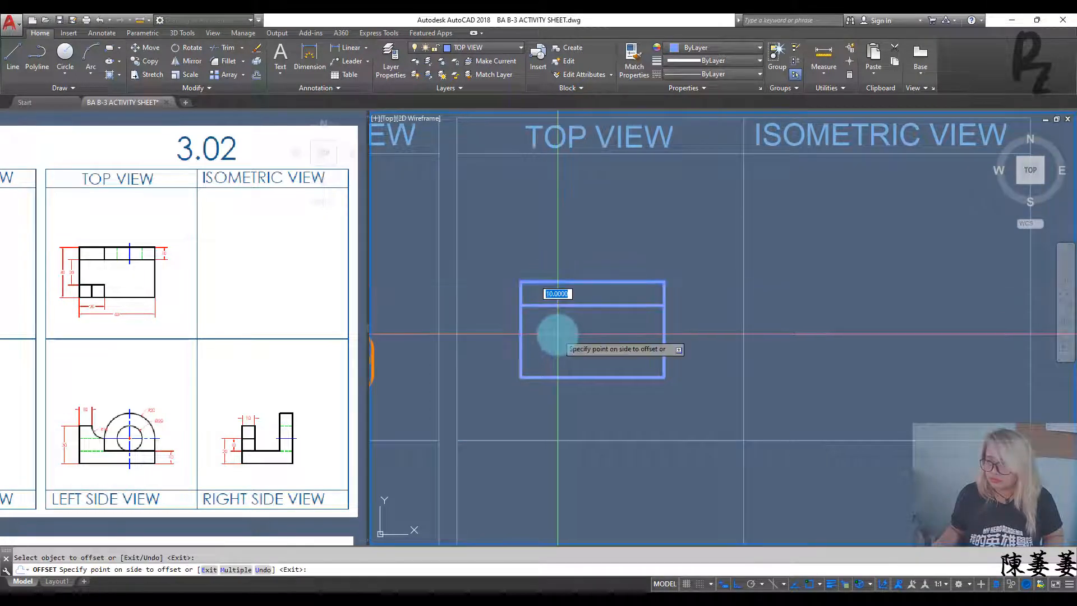
pyautogui.click(558, 301)
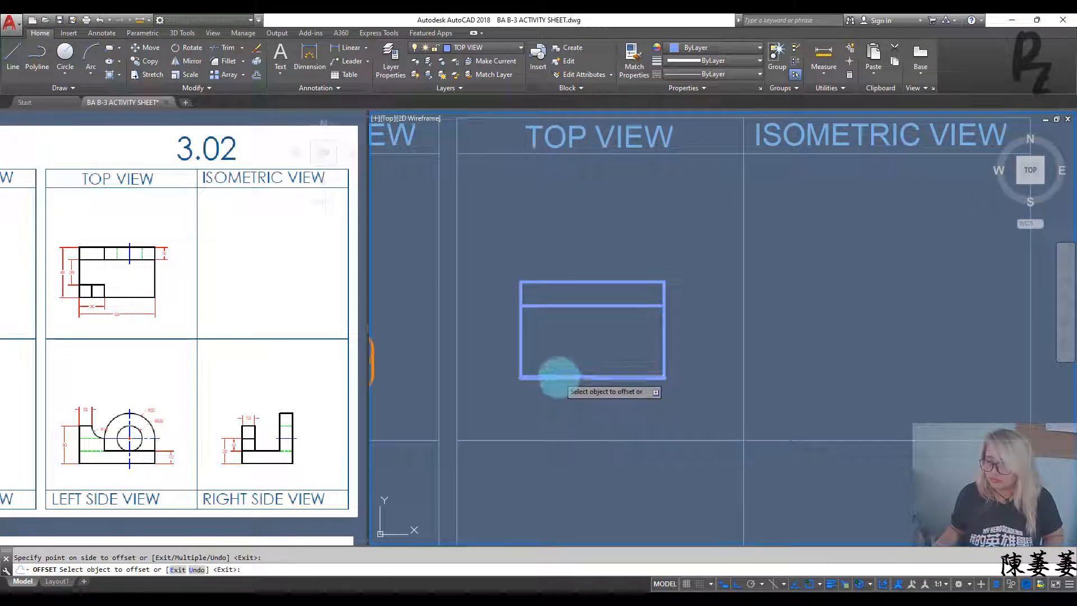
pyautogui.click(557, 377)
pyautogui.click(557, 340)
pyautogui.press('Escape')
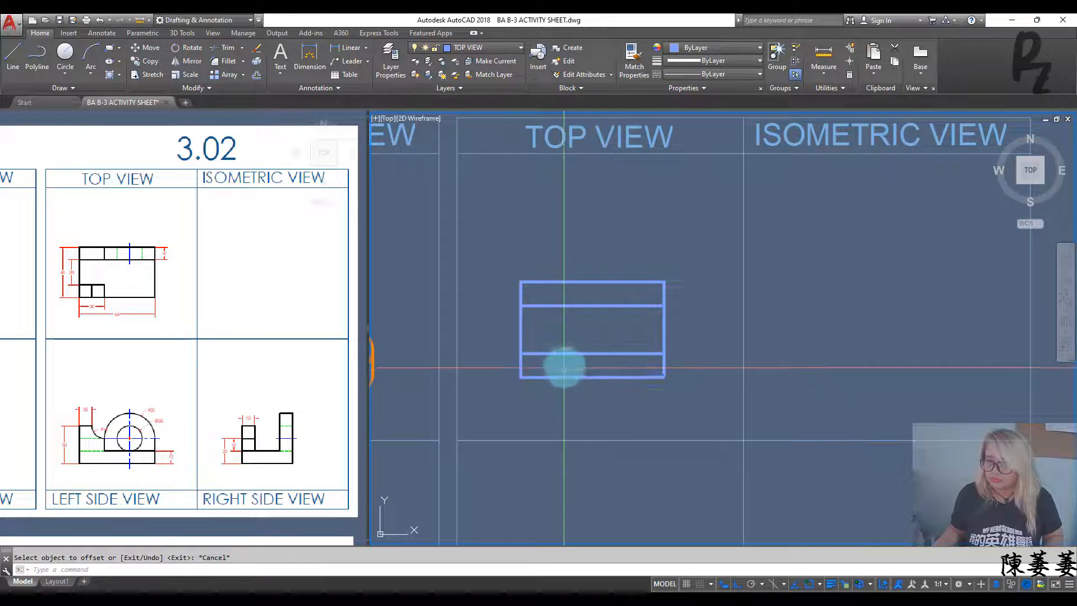
# Offset the rectangle's left edge 30 units inward
pyautogui.moveTo(568, 364); pyautogui.dragTo(572, 339, button='middle')
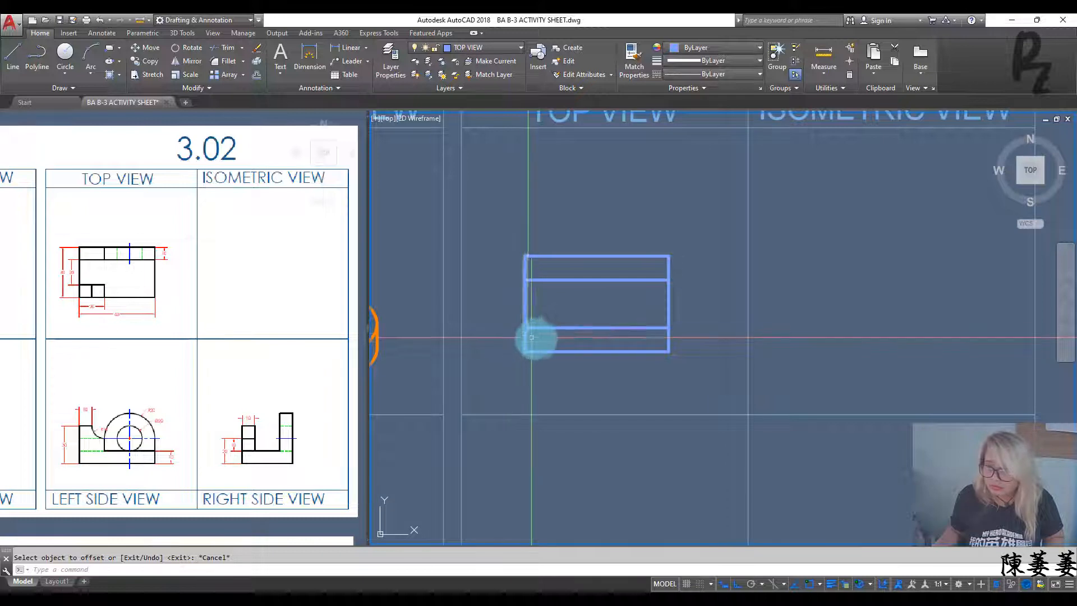
pyautogui.click(540, 344)
pyautogui.click(521, 339)
pyautogui.write('o')
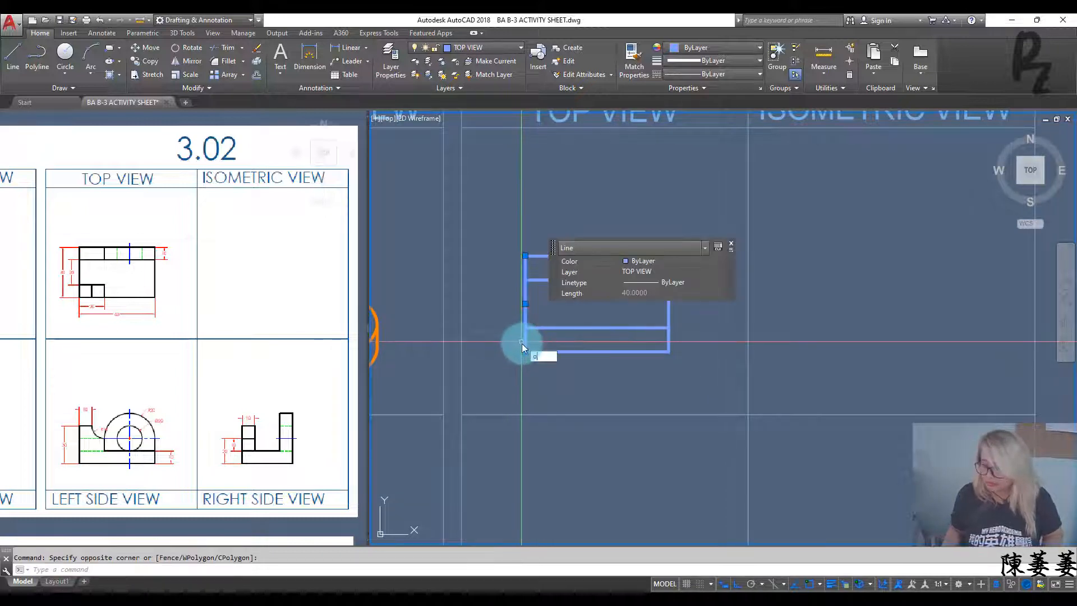
pyautogui.press('Return')
pyautogui.write('30')
pyautogui.press('Return')
pyautogui.click(682, 338)
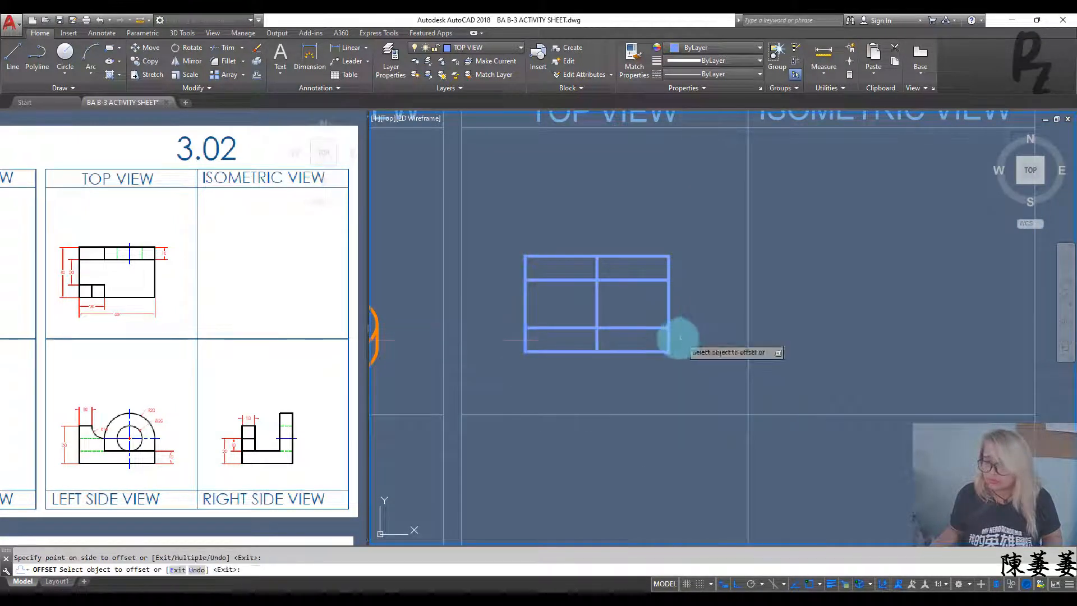
pyautogui.press('Escape')
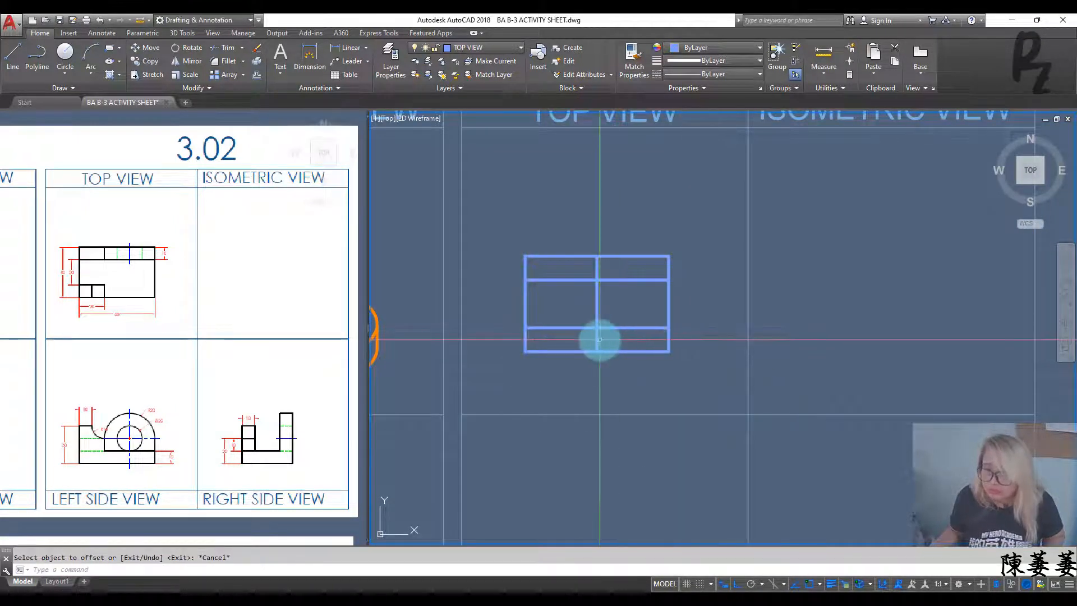
# Erase the vertical offset line in the middle of the rectangle
pyautogui.click(604, 308)
pyautogui.click(586, 306)
pyautogui.press('Delete')
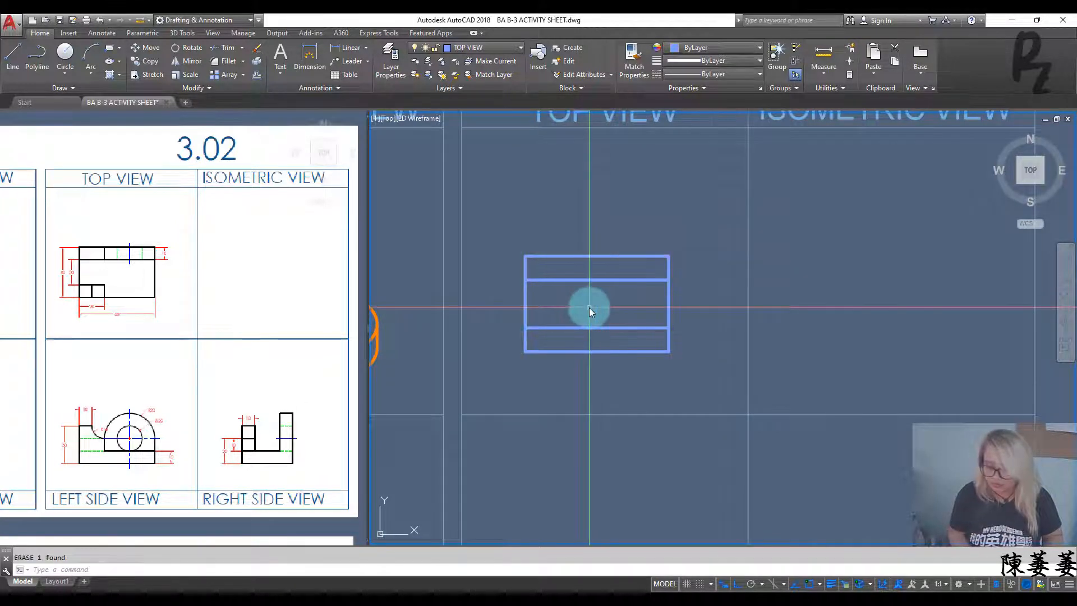
# Offset the rectangle's left edge 20 units inward
pyautogui.write('o')
pyautogui.press('Return')
pyautogui.write('2')
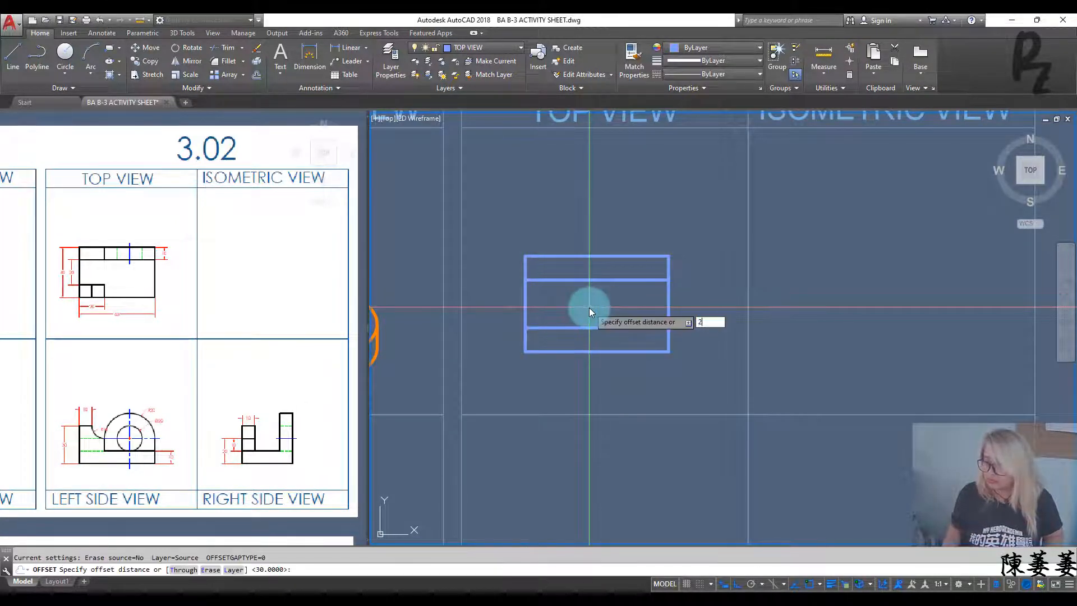
pyautogui.write('0')
pyautogui.press('Return')
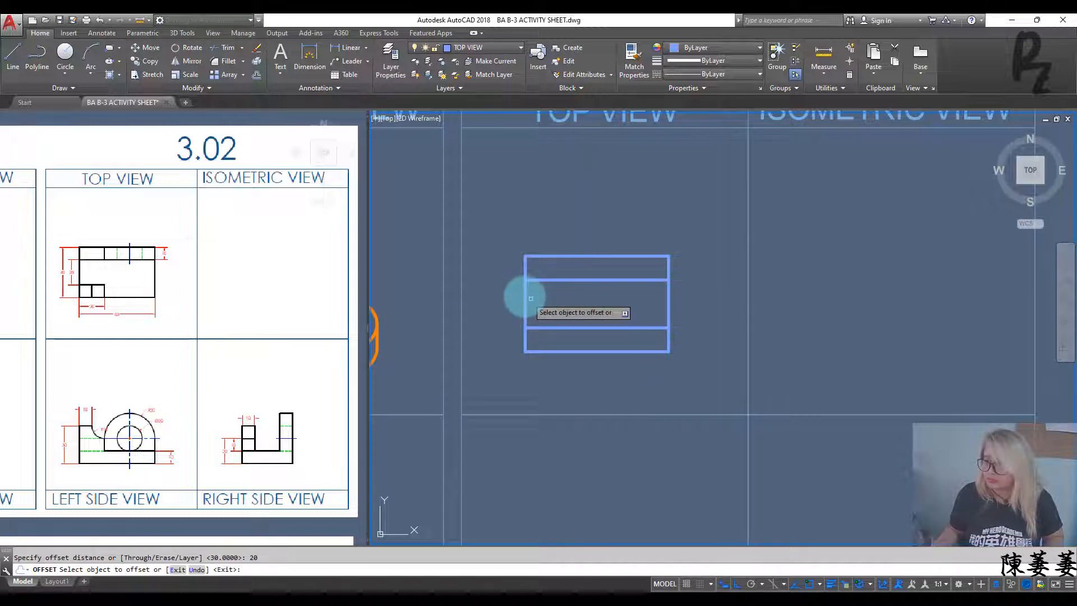
pyautogui.click(525, 297)
pyautogui.click(578, 323)
pyautogui.press('Escape')
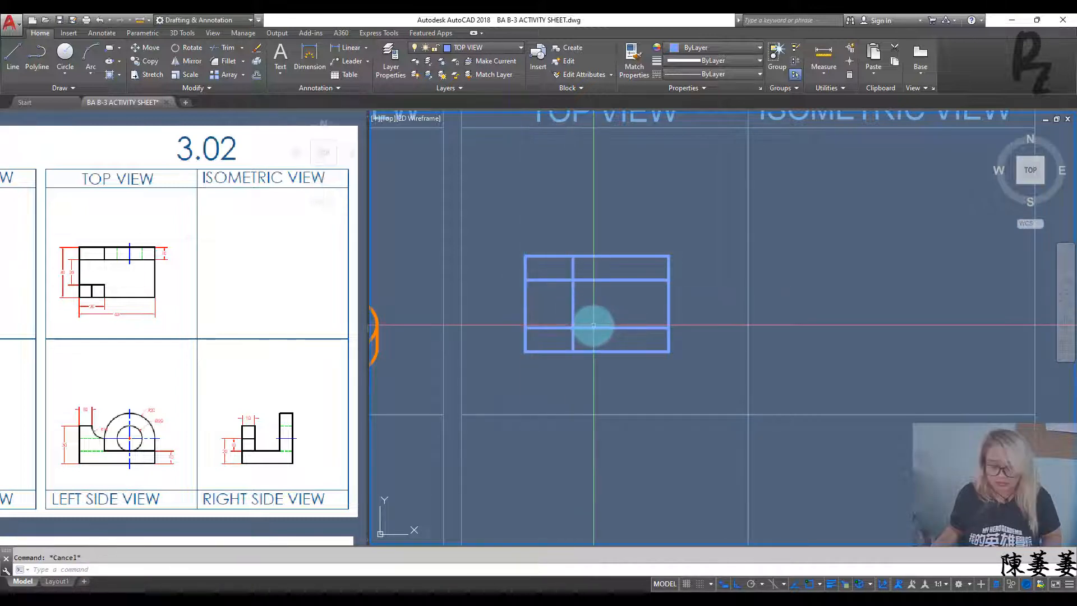
# Trim the inner vertical line above the lower inner horizontal line, using that horizontal line as the cutting edge
pyautogui.write('tr')
pyautogui.press('Return')
pyautogui.click(587, 329)
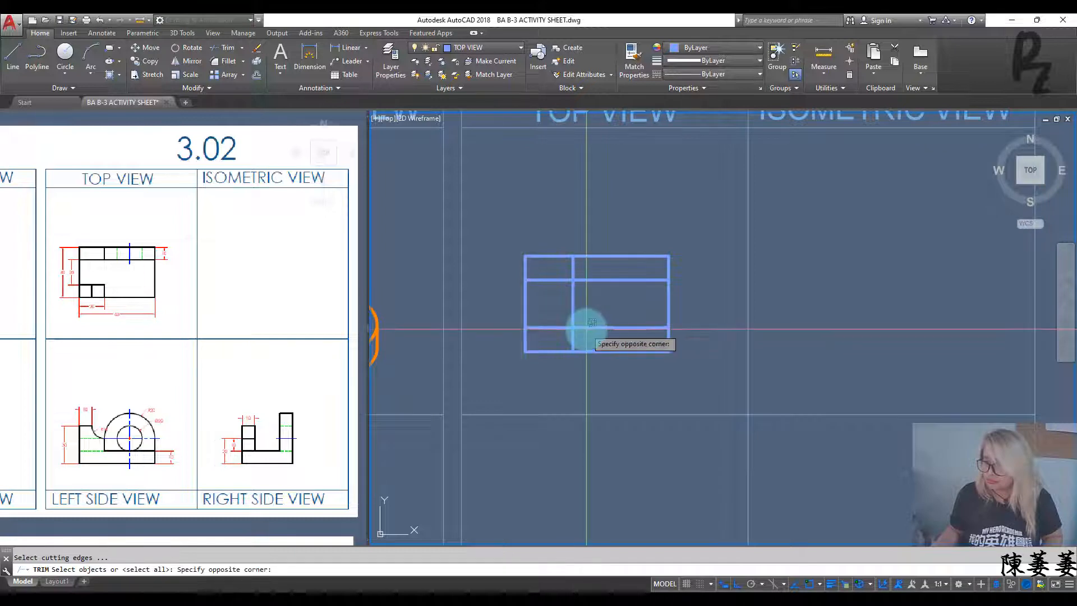
pyautogui.click(582, 322)
pyautogui.press('Return')
pyautogui.click(591, 313)
pyautogui.click(554, 309)
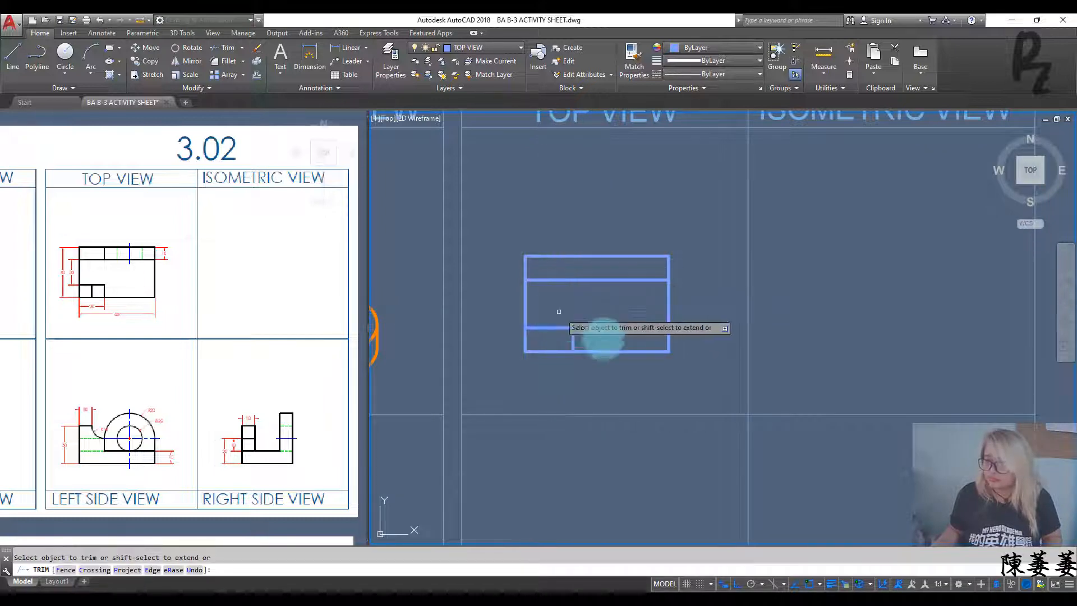
pyautogui.press('Escape')
pyautogui.press('Escape')
# Make LEFT SIDE VIEW the current layer
pyautogui.moveTo(602, 390); pyautogui.dragTo(603, 306, button='middle')
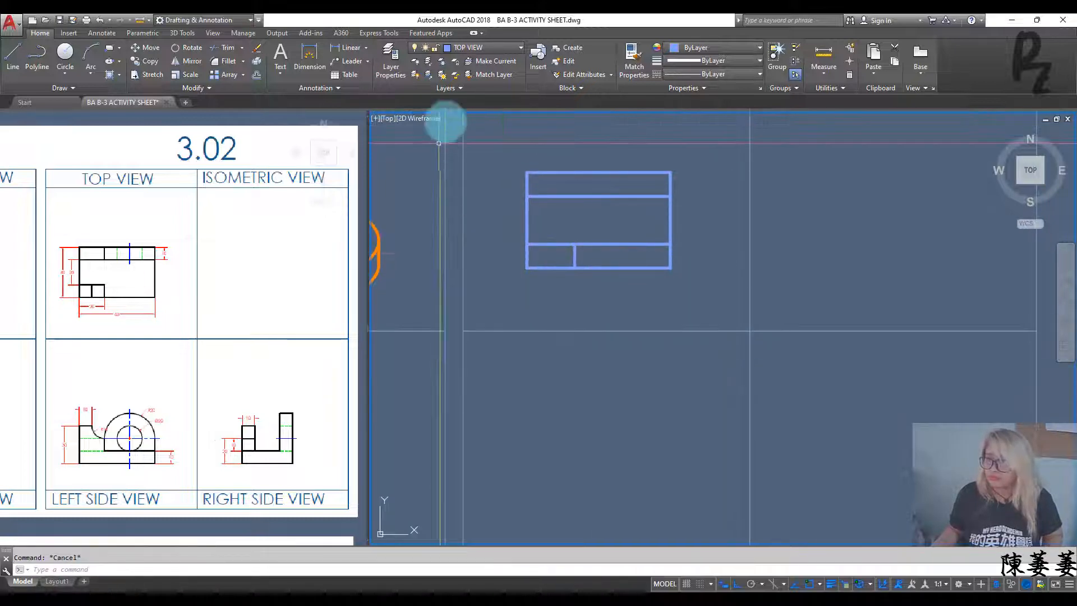
pyautogui.click(481, 47)
pyautogui.click(467, 142)
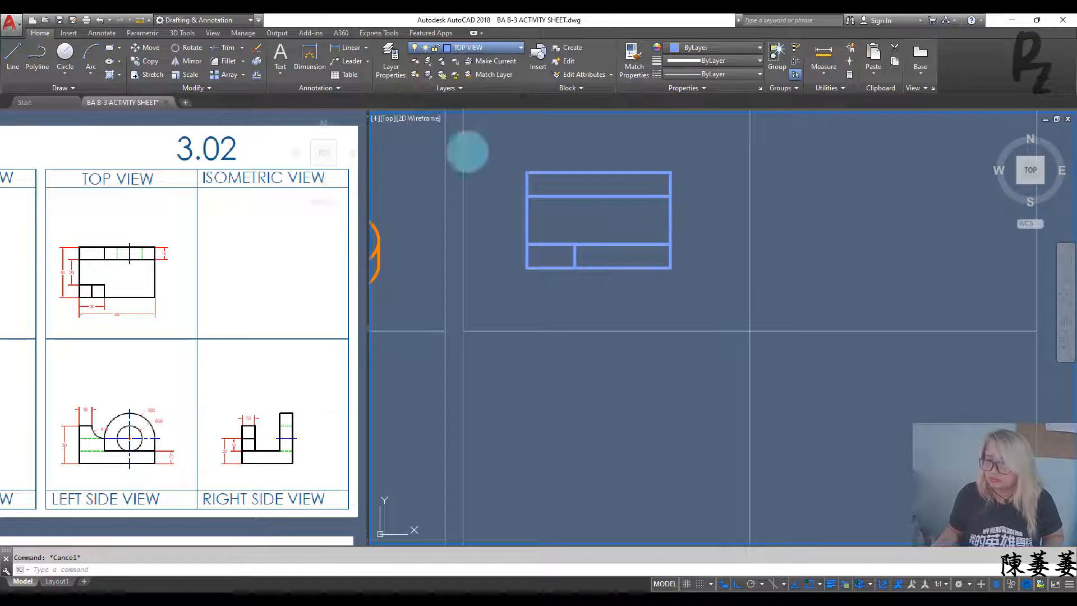
# Draw a vertical projection line down from the top view's lower-left corner into the left side view, continuing with a 60-unit base line to the right
pyautogui.moveTo(541, 392)
pyautogui.mouseDown(button='middle')
pyautogui.moveTo(553, 383)
pyautogui.moveTo(537, 359)
pyautogui.mouseUp(button='middle')
pyautogui.write('l')
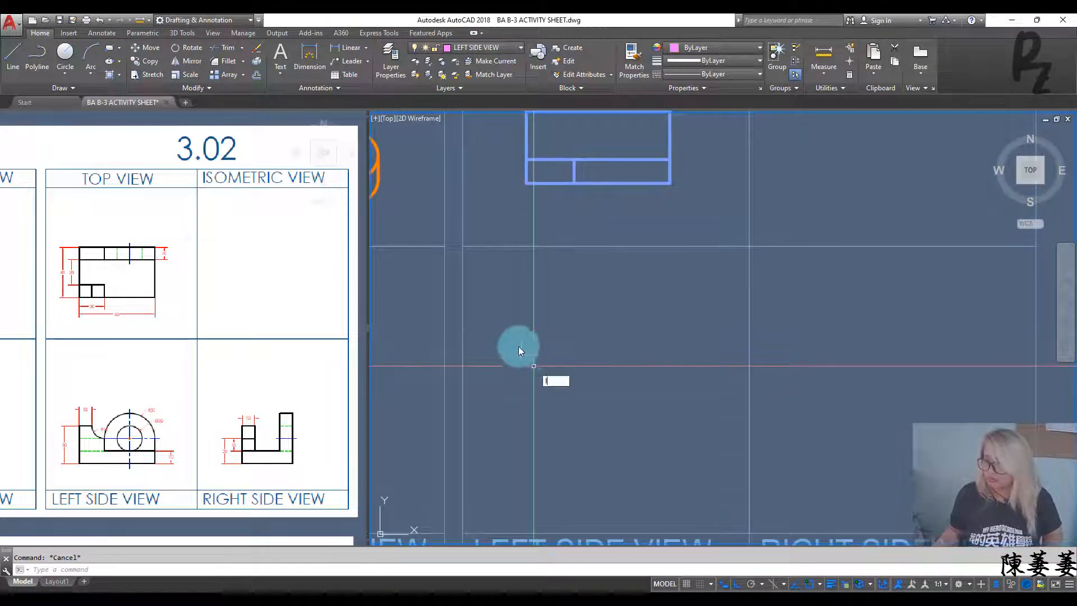
pyautogui.press('Return')
pyautogui.click(525, 182)
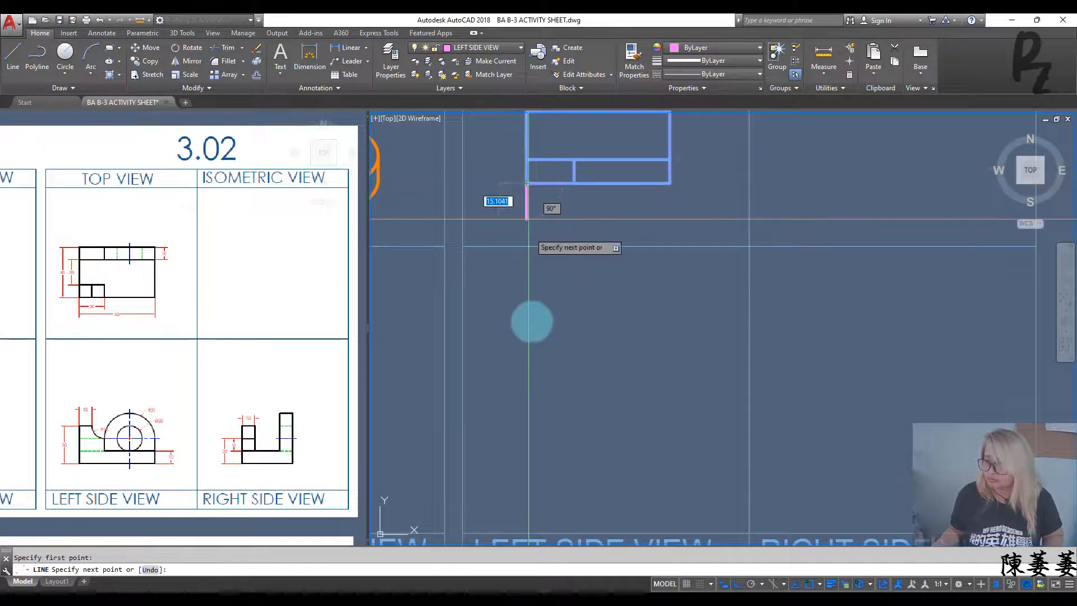
pyautogui.click(532, 468)
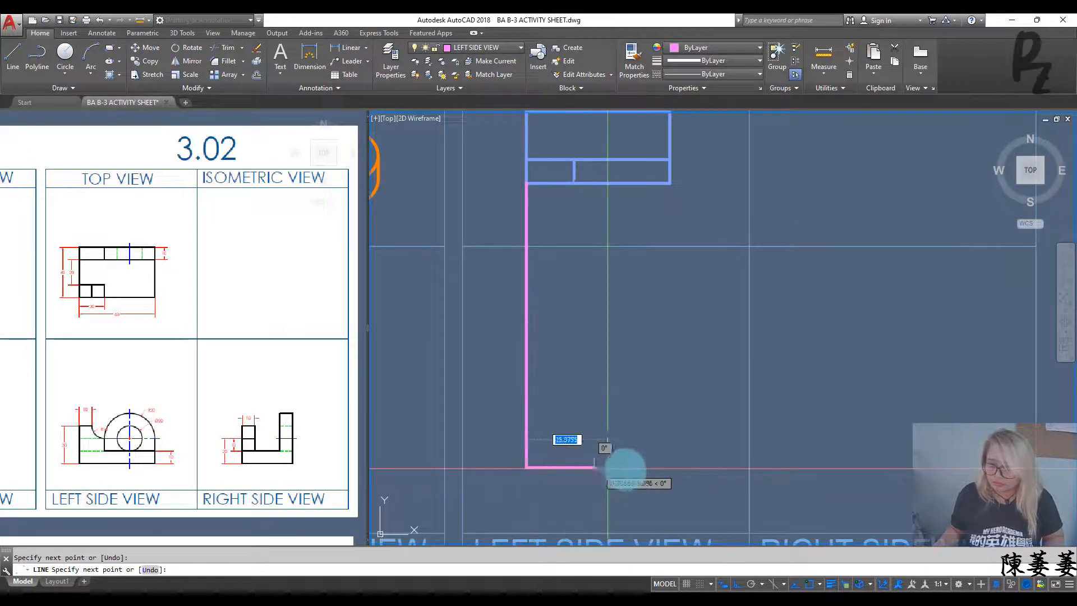
pyautogui.press('Return')
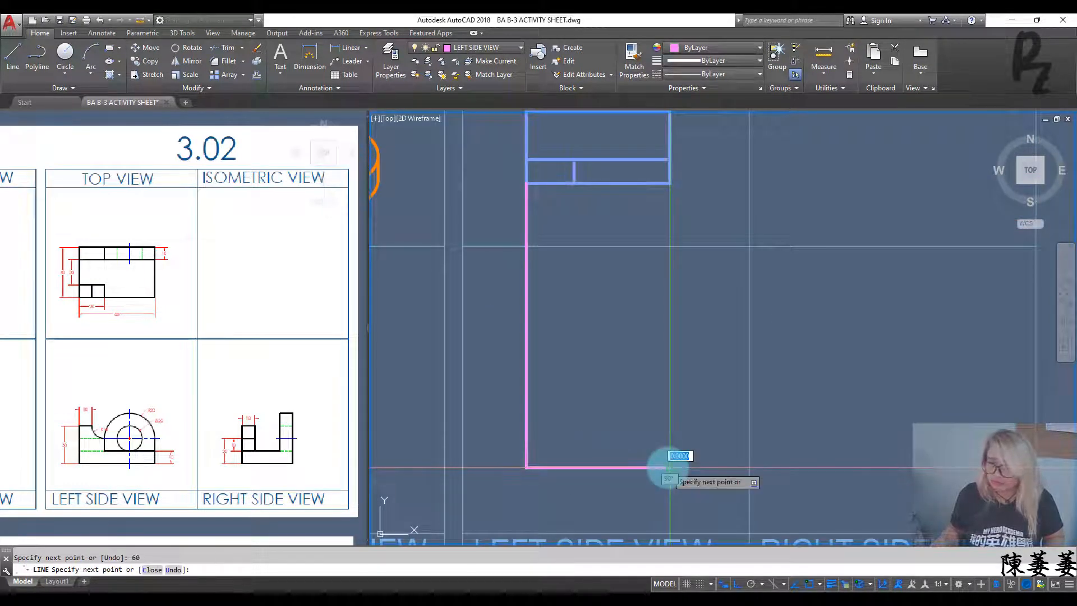
# Complete the stepped outline from the base's right end: 10 units up, 40 left, 20 up and 20 left to the projection line
pyautogui.write('10')
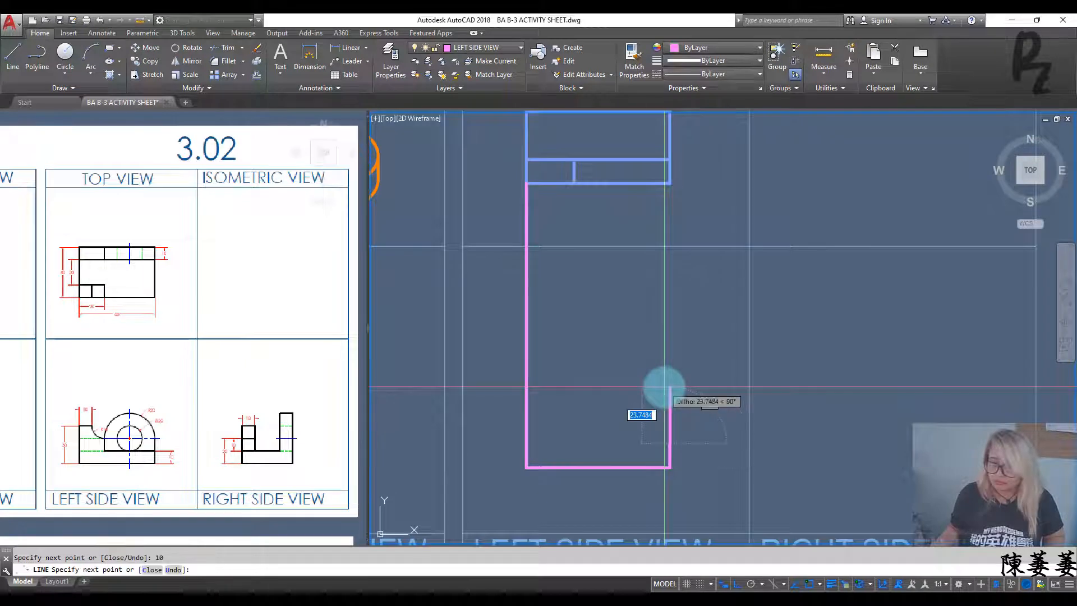
pyautogui.press('Return')
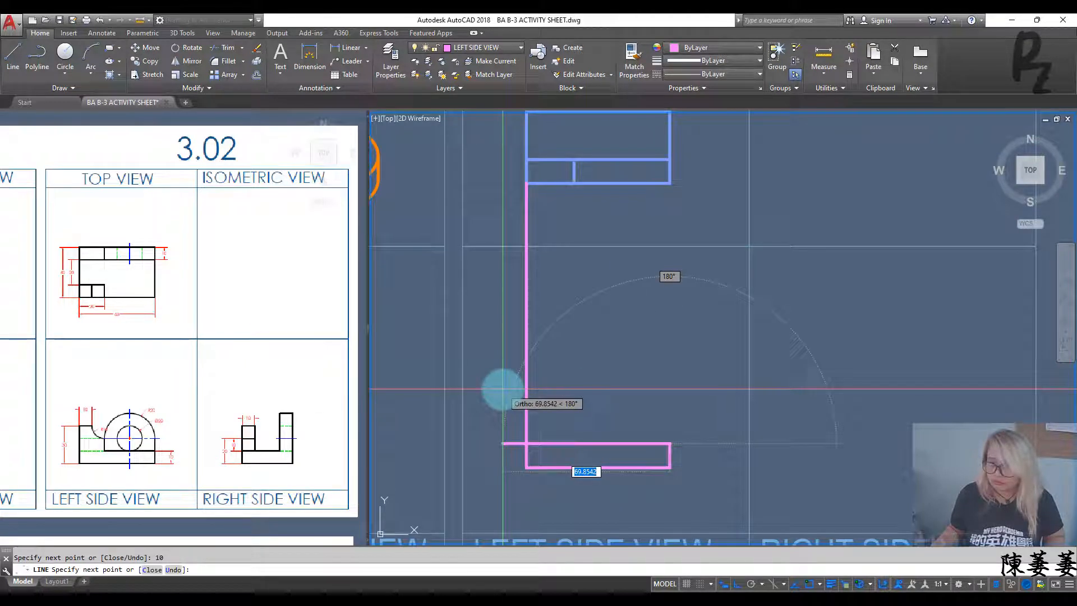
pyautogui.write('40')
pyautogui.press('Return')
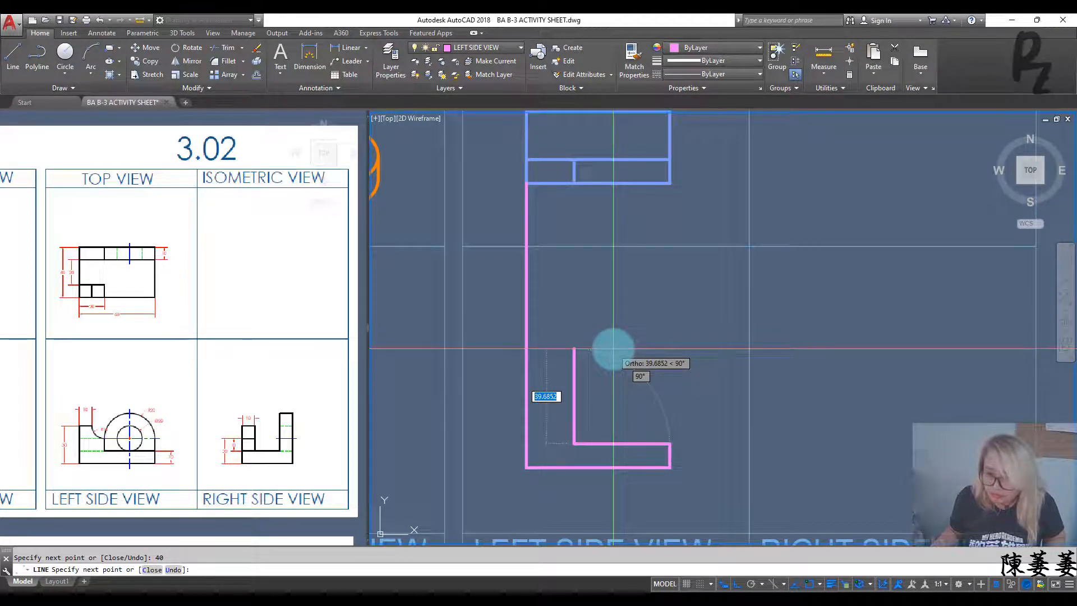
pyautogui.write('20')
pyautogui.press('Return')
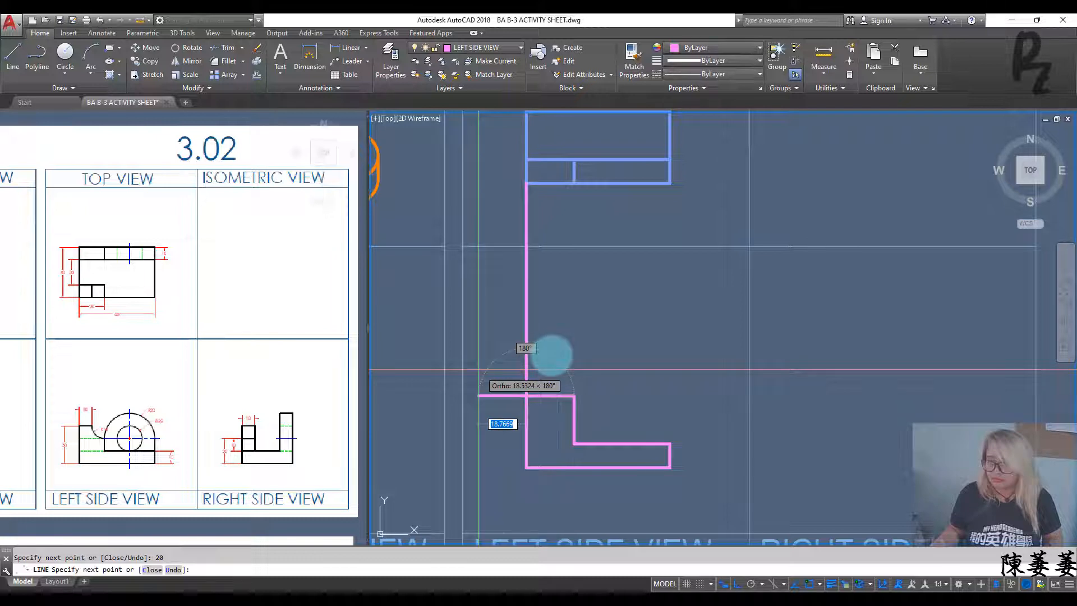
pyautogui.press('Return')
# Trim the projection line above the stepped outline, using the outline's upper horizontal edge as the cutting edge
pyautogui.write('tr')
pyautogui.press('Return')
pyautogui.click(561, 403)
pyautogui.click(543, 377)
pyautogui.press('Return')
pyautogui.click(565, 356)
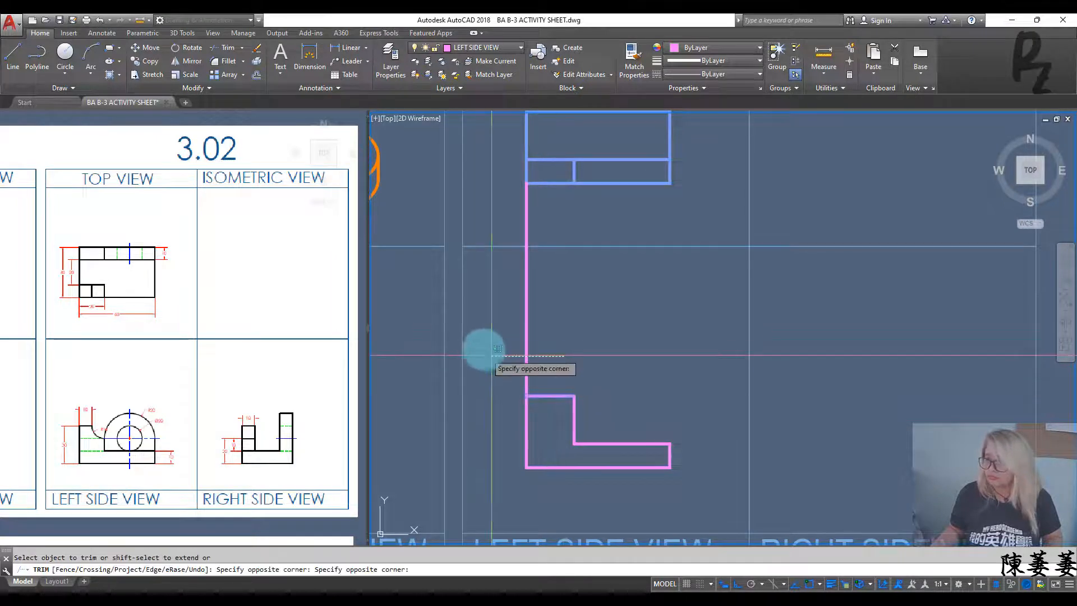
pyautogui.click(497, 349)
pyautogui.press('Escape')
# Draw a circle of radius 10 centred on the upper-right corner of the outline's raised block
pyautogui.write('c')
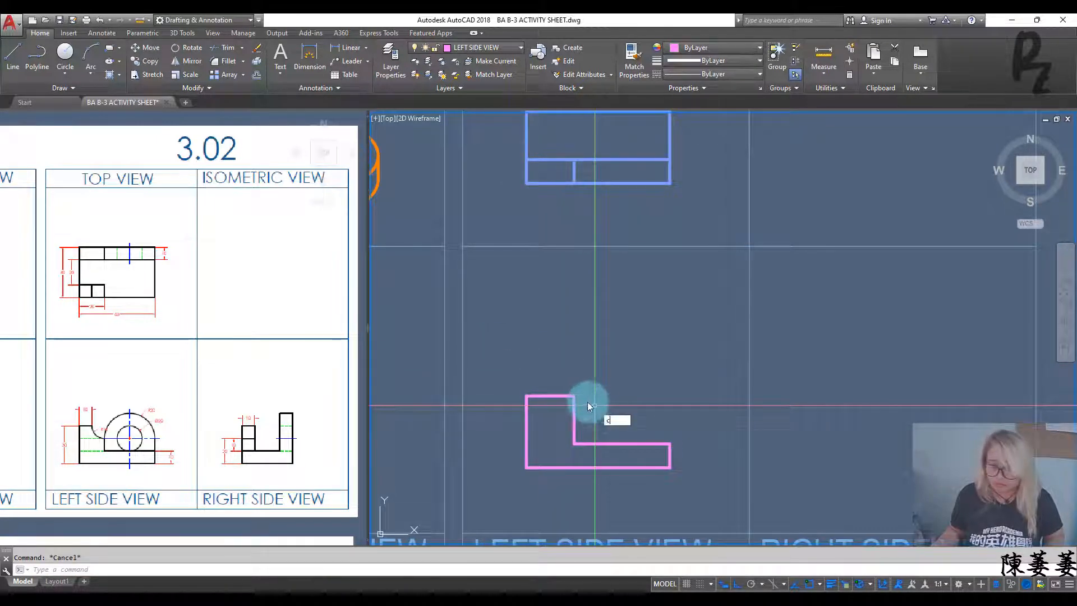
pyautogui.press('Return')
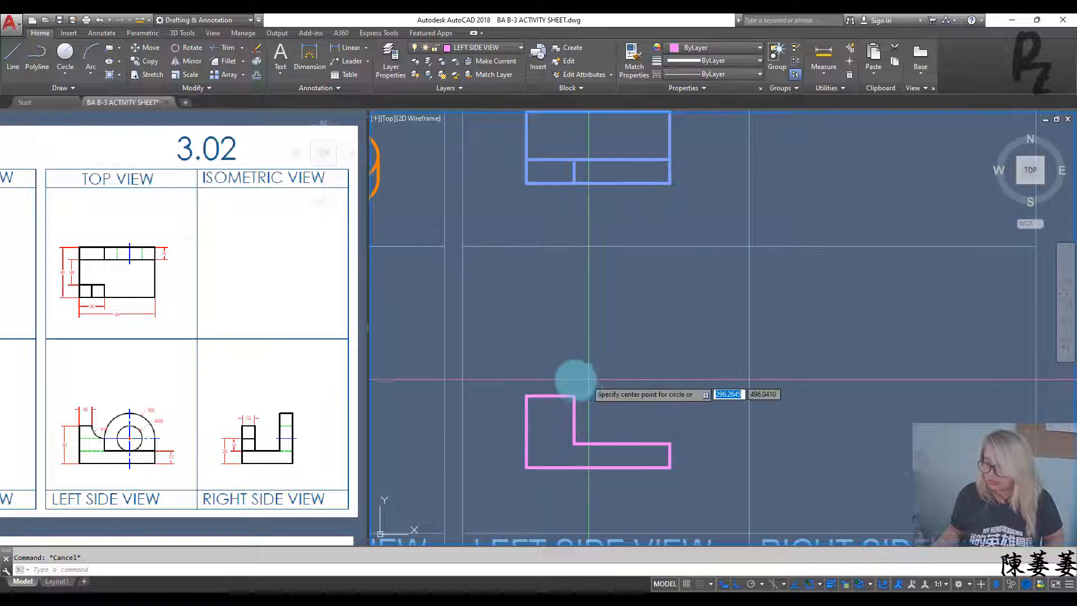
pyautogui.click(575, 395)
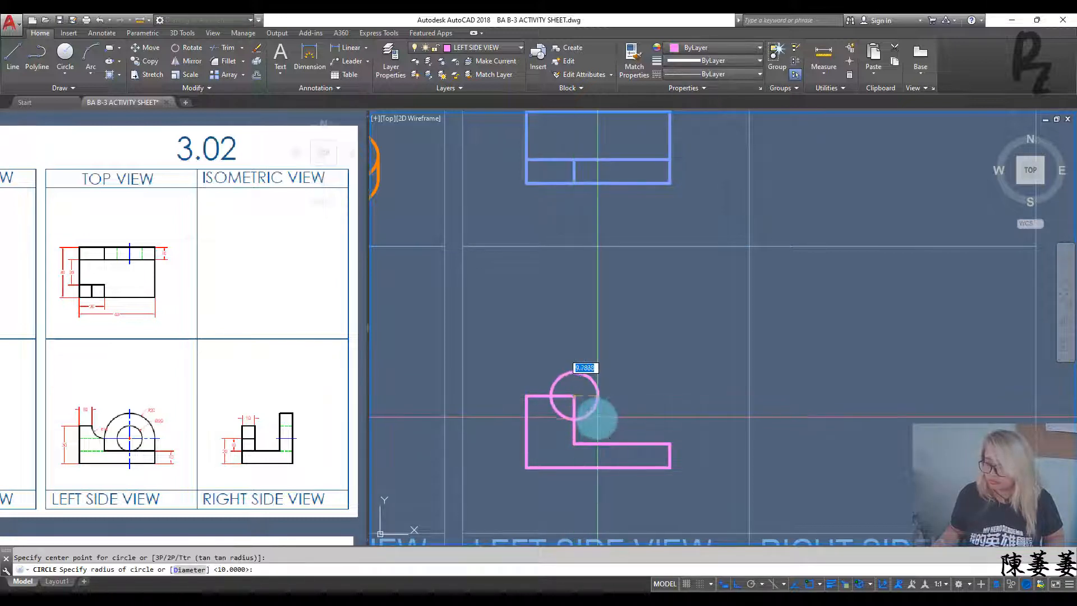
pyautogui.press('Return')
pyautogui.press('Escape')
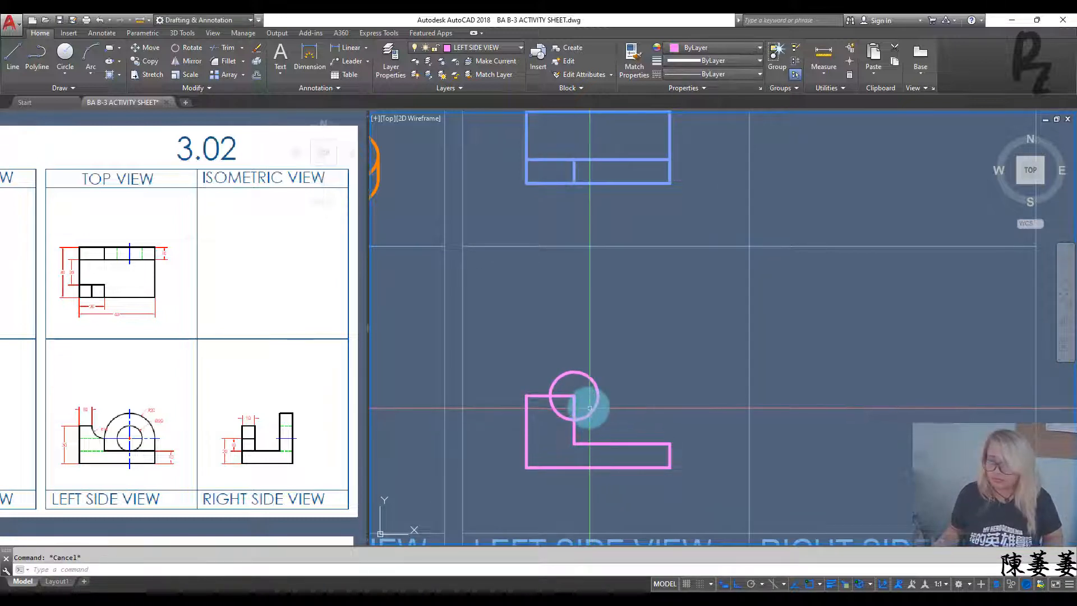
# Trim the circle and the block's corner lines so only the concave quarter arc remains at the corner
pyautogui.write('tr')
pyautogui.press('Return')
pyautogui.press('Return')
pyautogui.click(605, 408)
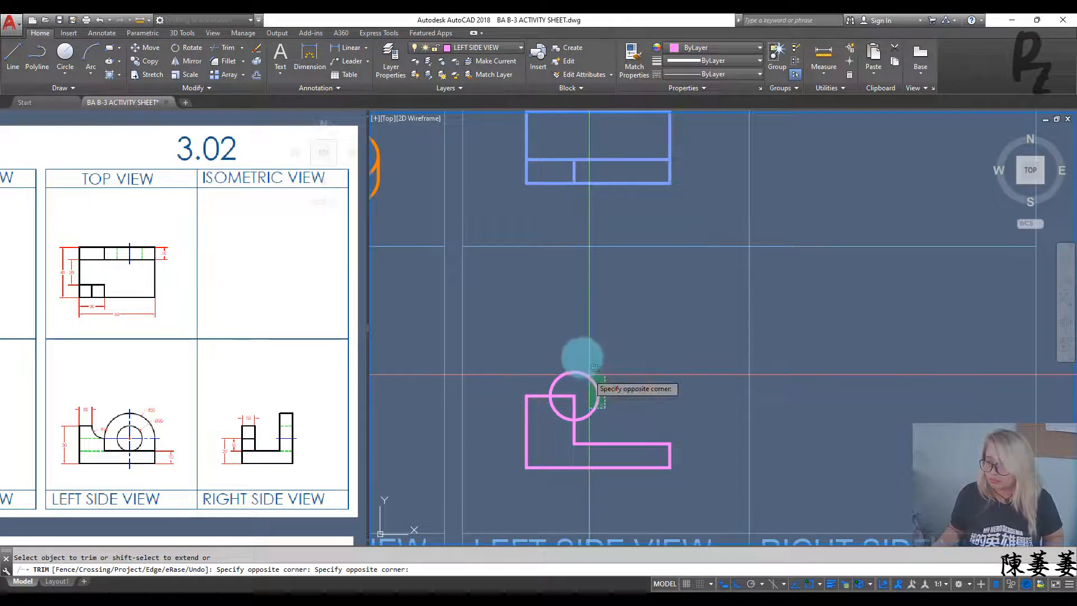
pyautogui.click(583, 361)
pyautogui.click(587, 407)
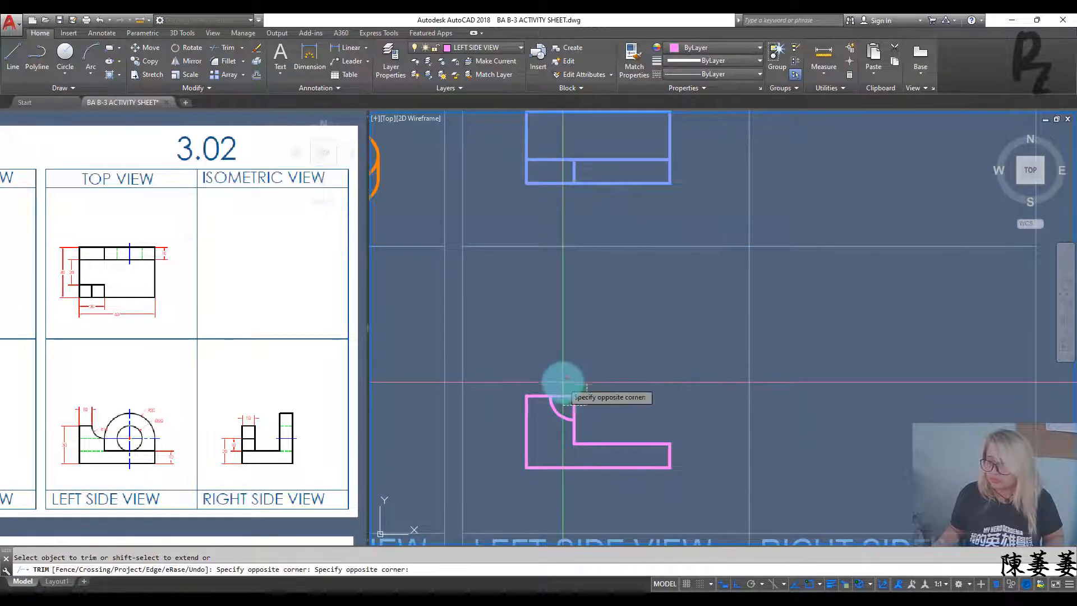
pyautogui.click(563, 383)
pyautogui.press('Escape')
# Draw a 10-unit vertical construction line up from the midpoint of the base's upper edge
pyautogui.moveTo(644, 398); pyautogui.dragTo(640, 377, button='middle')
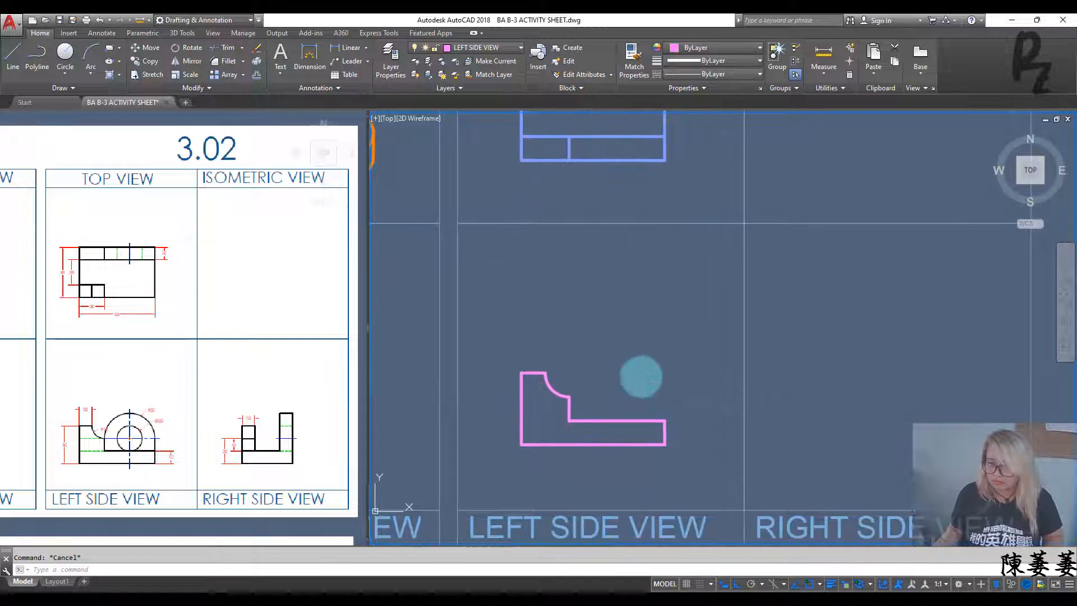
pyautogui.write('l')
pyautogui.press('Return')
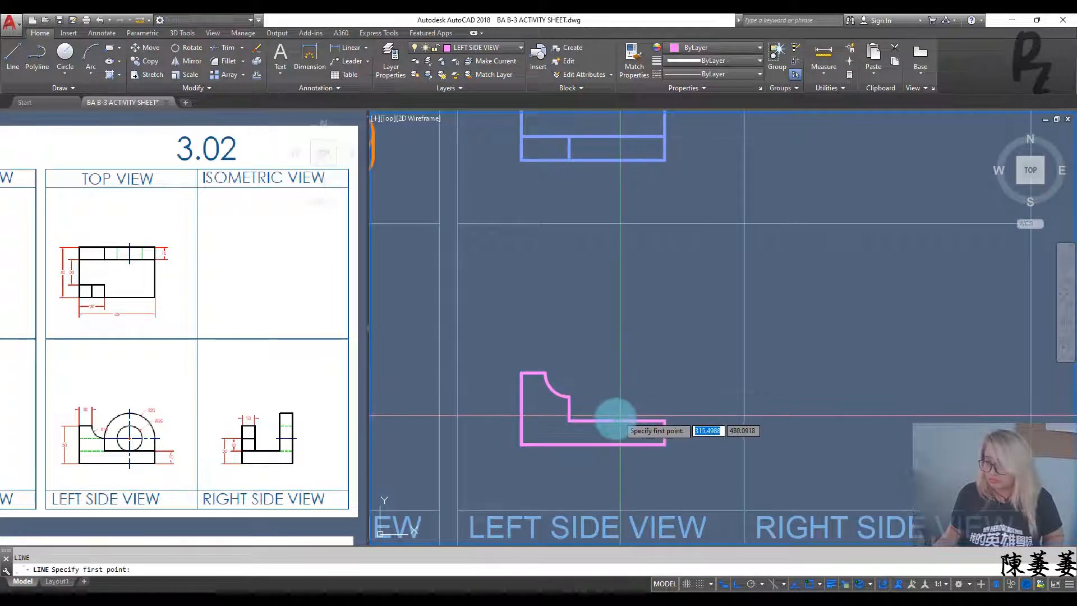
pyautogui.click(616, 420)
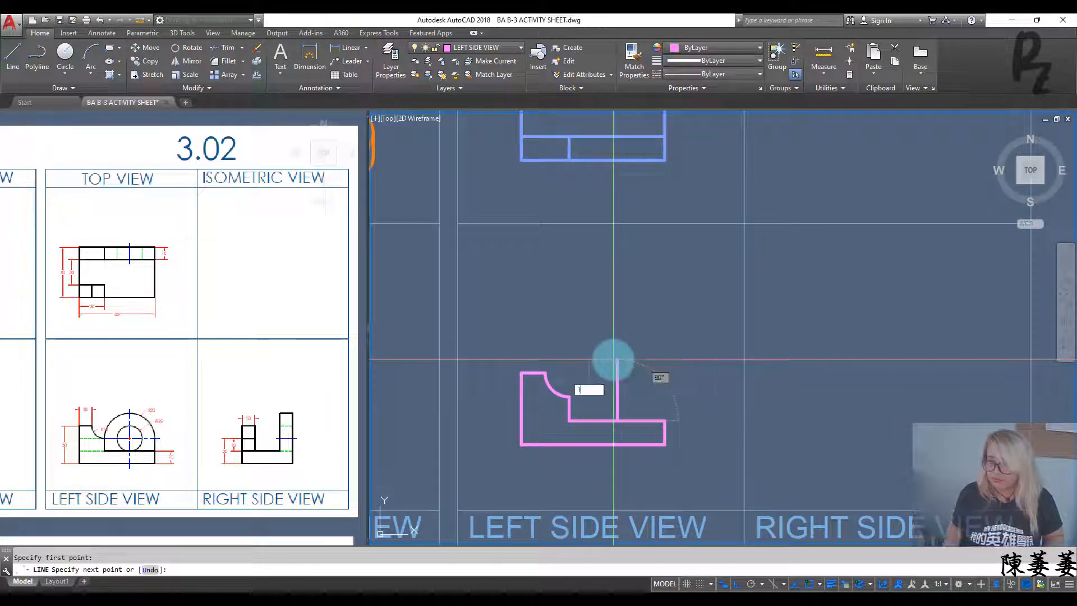
pyautogui.press('Return')
# Draw a circle of radius 20 centred on the upper end of the construction line
pyautogui.write('c')
pyautogui.press('Return')
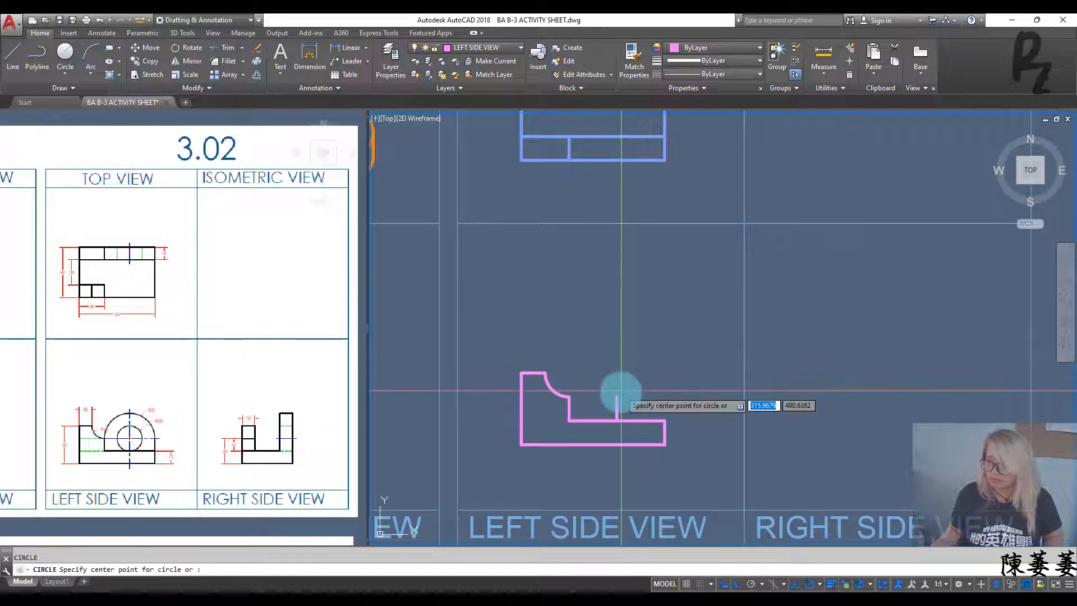
pyautogui.click(617, 397)
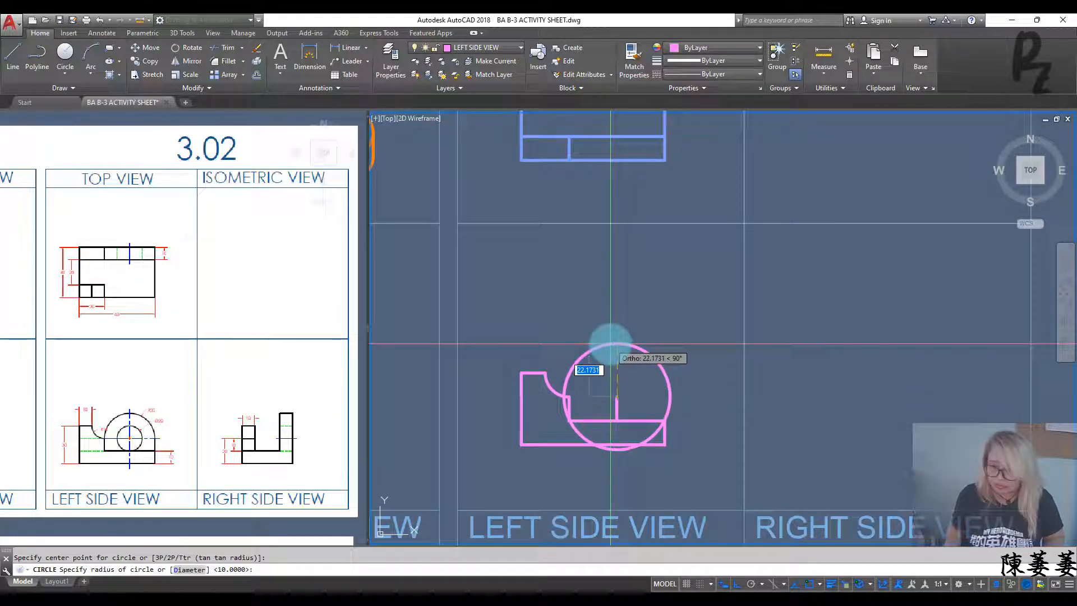
pyautogui.write('20')
pyautogui.press('Return')
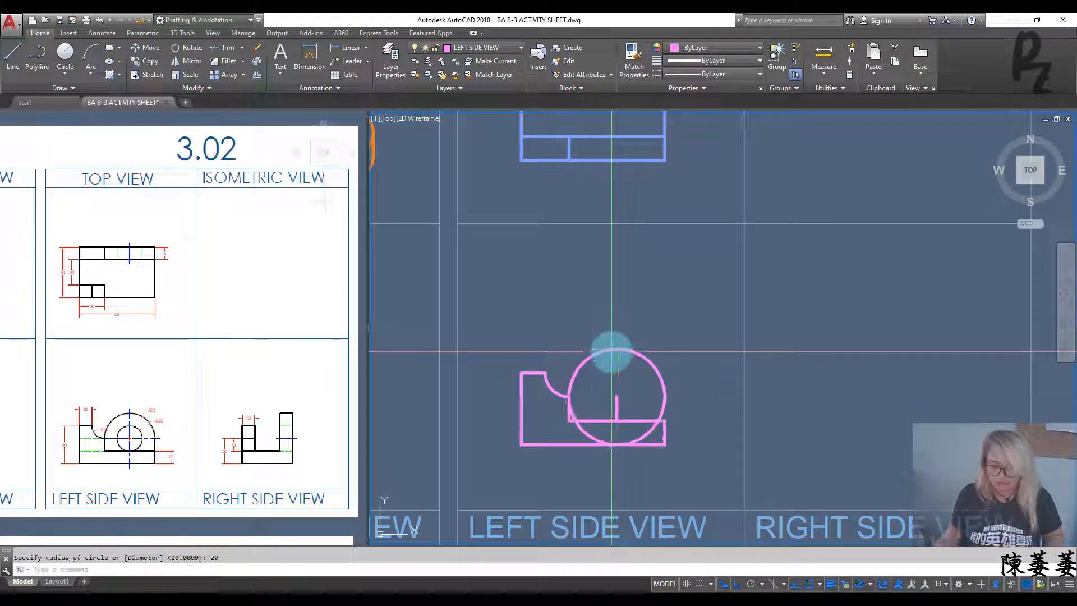
# Draw a concentric circle of diameter 20 inside the large circle
pyautogui.press('Return')
pyautogui.click(618, 398)
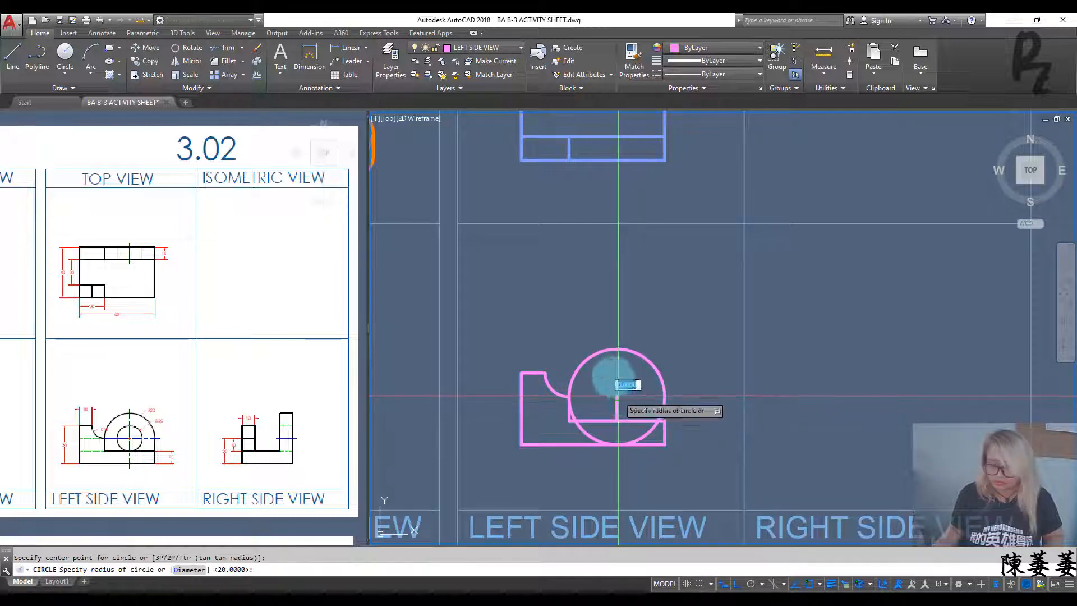
pyautogui.write('d')
pyautogui.press('Return')
pyautogui.write('20')
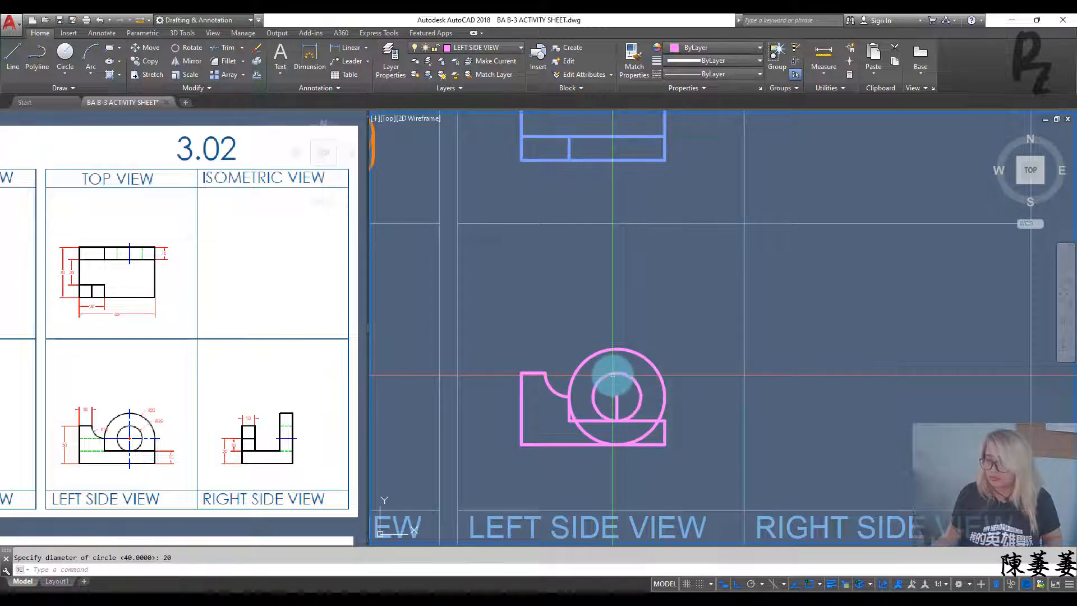
pyautogui.press('Escape')
# Extend the base's right vertical edge up to the large circle
pyautogui.write('ex')
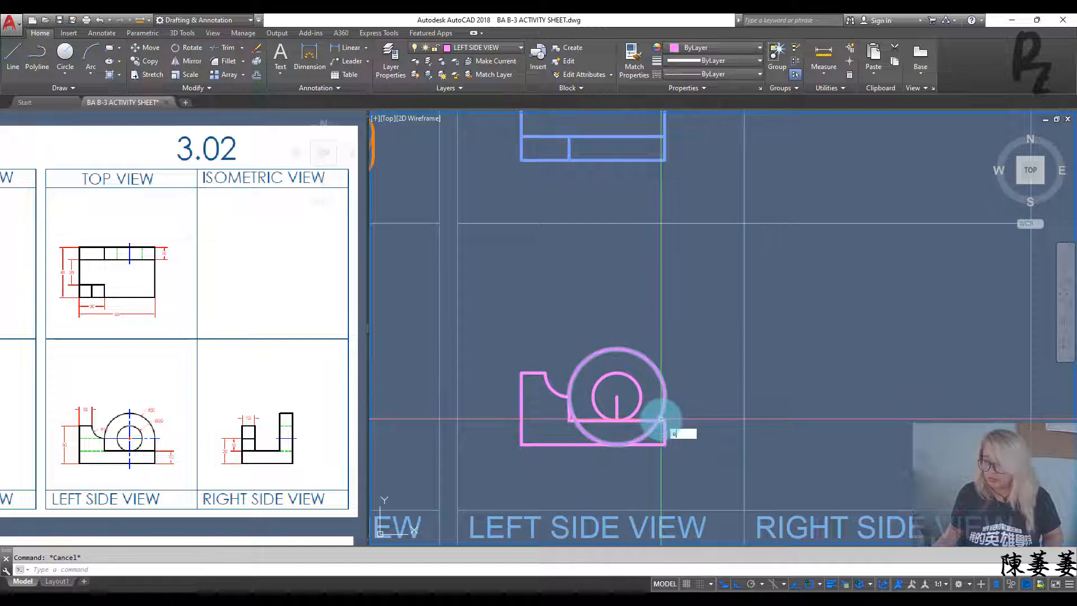
pyautogui.press('Return')
pyautogui.press('Return')
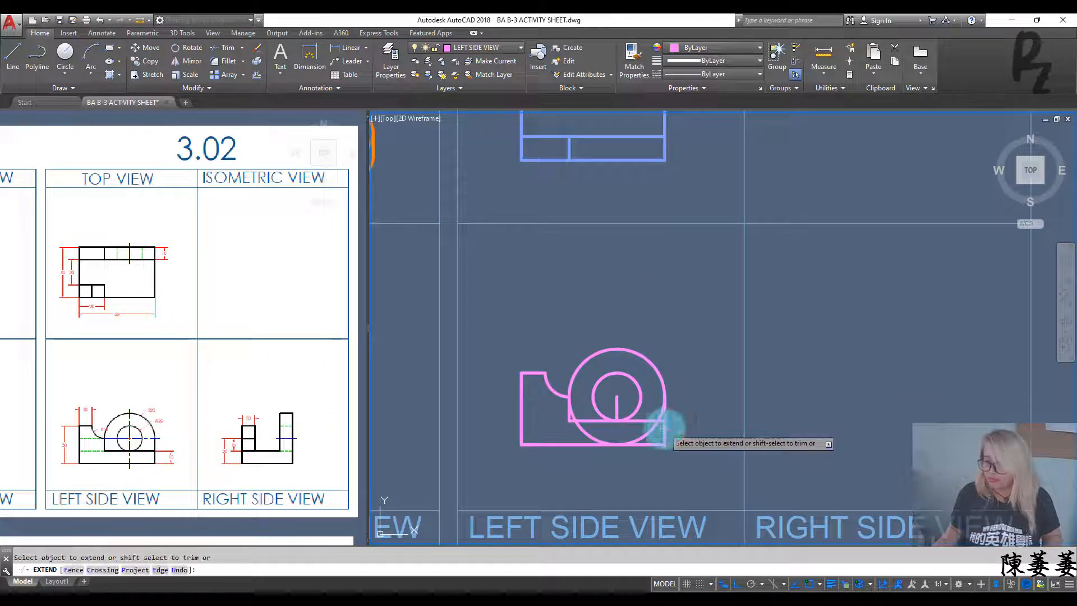
pyautogui.press('Escape')
# Trim the lower half of the large circle, using the short inner vertical line and the right edge as cutting edges
pyautogui.moveTo(637, 421); pyautogui.dragTo(649, 408, button='middle')
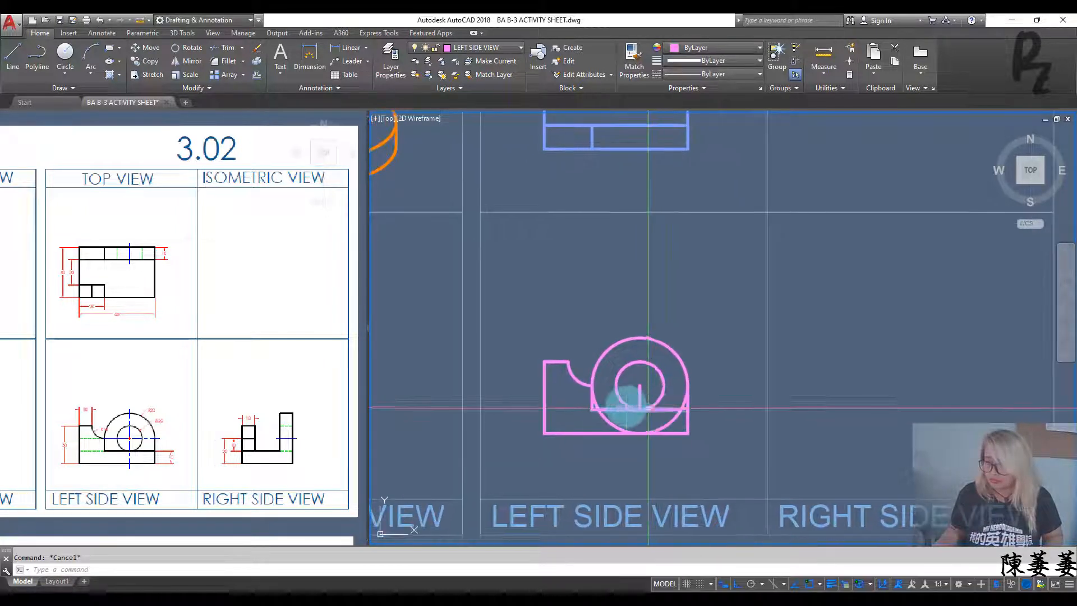
pyautogui.scroll(2, 627, 405)
pyautogui.write('tr')
pyautogui.press('Return')
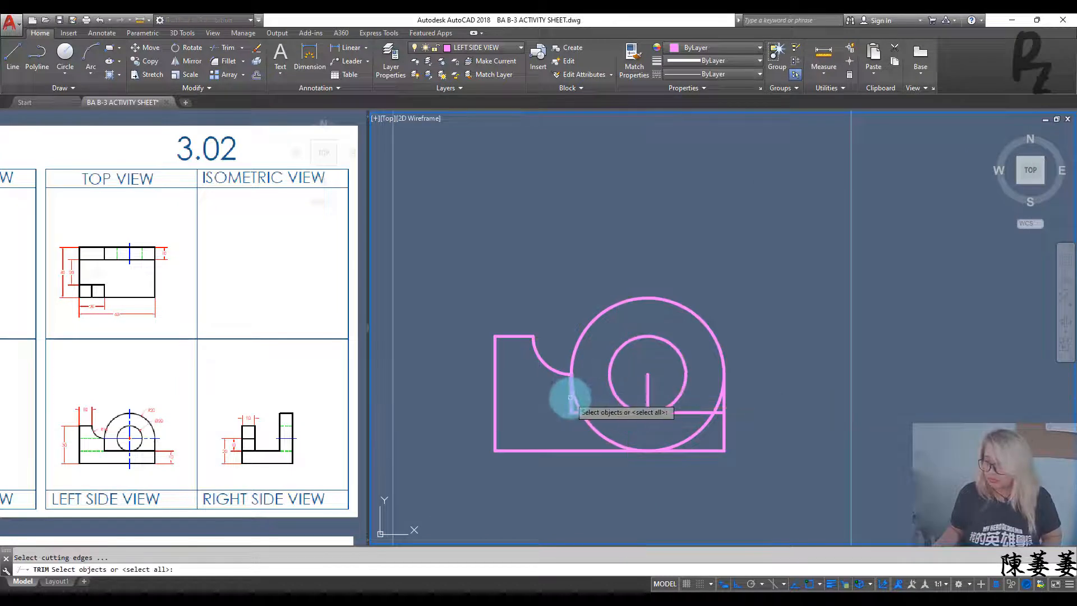
pyautogui.click(570, 397)
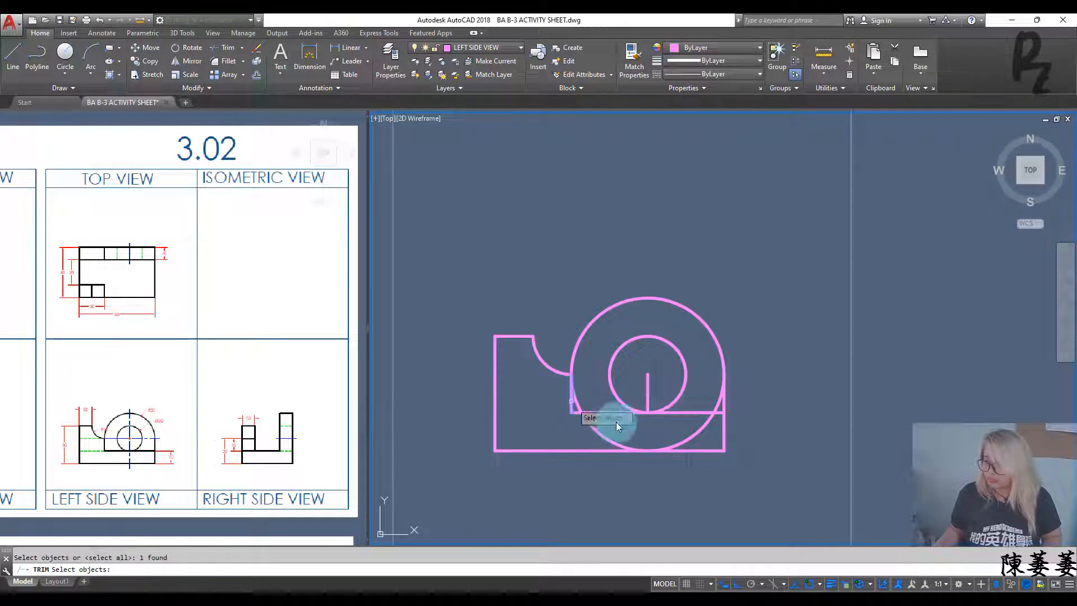
pyautogui.click(725, 426)
pyautogui.press('Return')
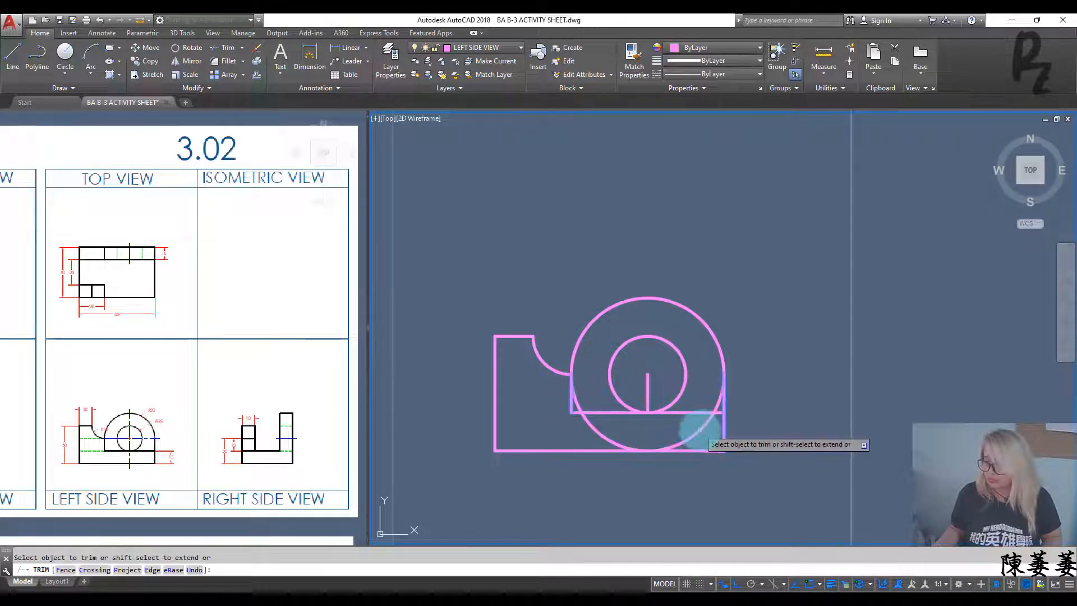
pyautogui.click(695, 433)
pyautogui.press('Escape')
# Erase the vertical construction line inside the small circle
pyautogui.press('Escape')
pyautogui.click(660, 397)
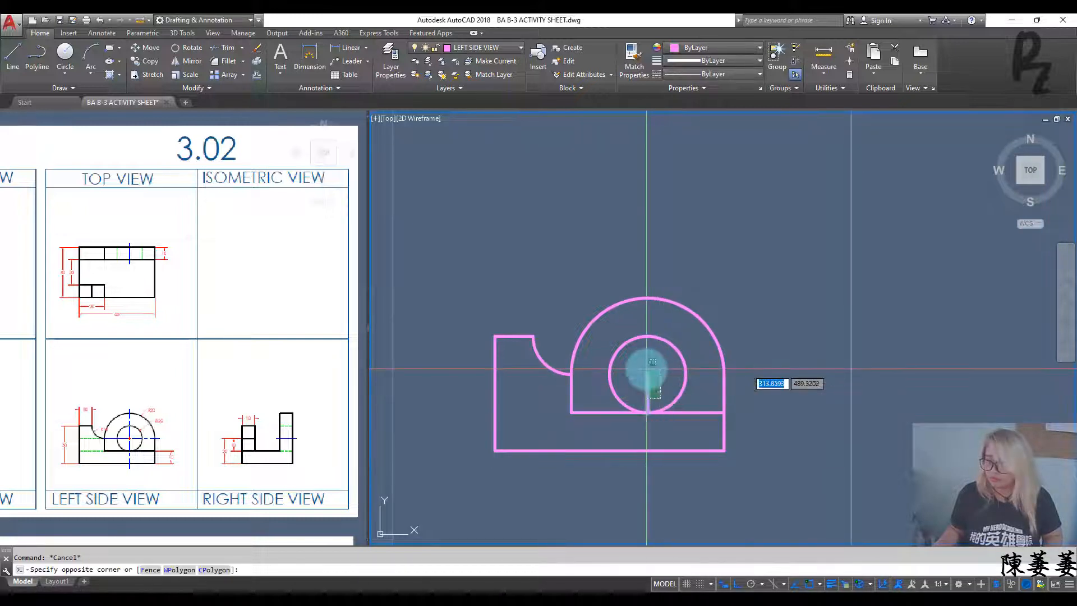
pyautogui.click(647, 373)
pyautogui.press('Delete')
# Draw a vertical projection line from the left end of the large arc up to the top view's upper edge
pyautogui.scroll(-2, 668, 373)
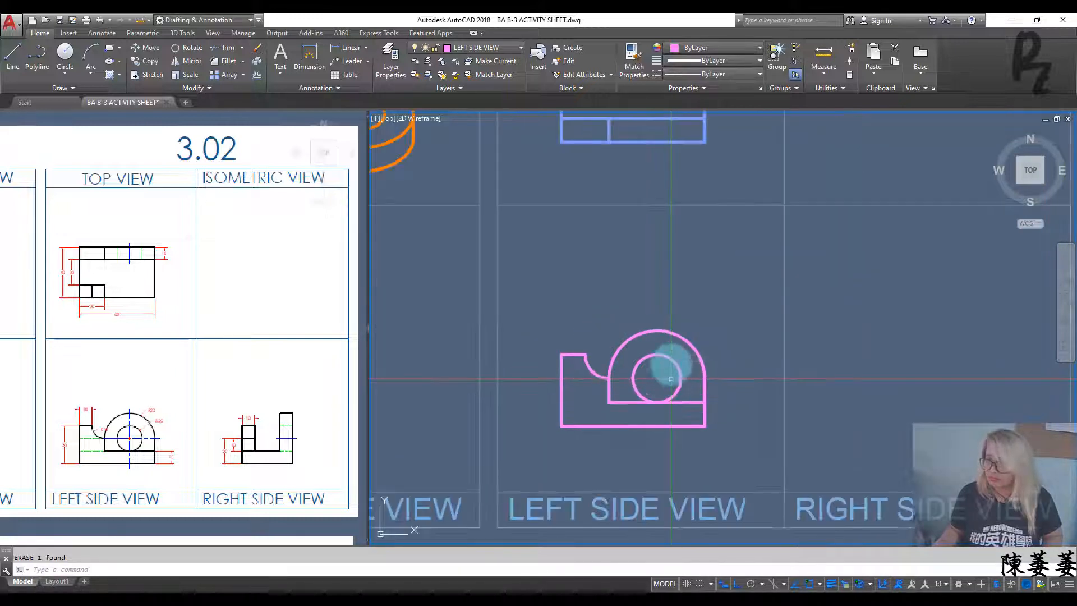
pyautogui.moveTo(668, 365)
pyautogui.mouseDown(button='middle')
pyautogui.moveTo(670, 475)
pyautogui.moveTo(672, 419)
pyautogui.mouseUp(button='middle')
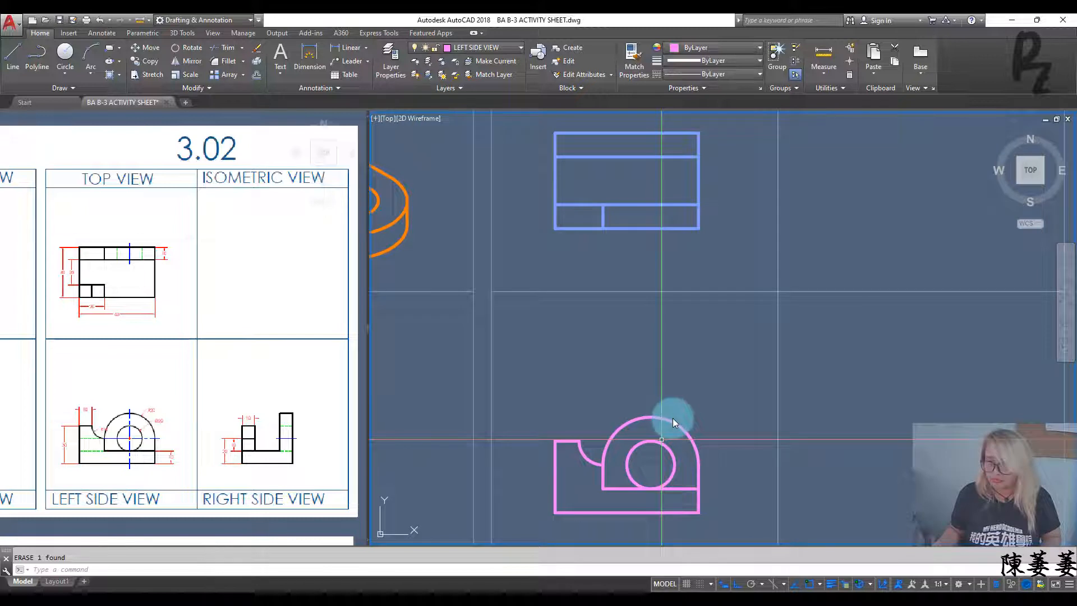
pyautogui.write('l')
pyautogui.press('Return')
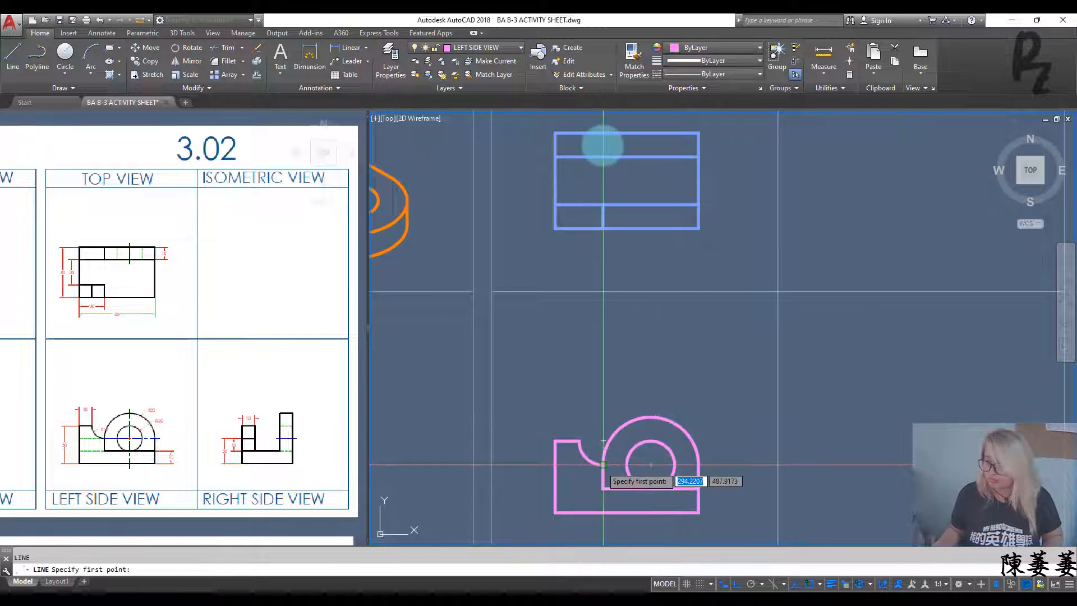
pyautogui.click(602, 465)
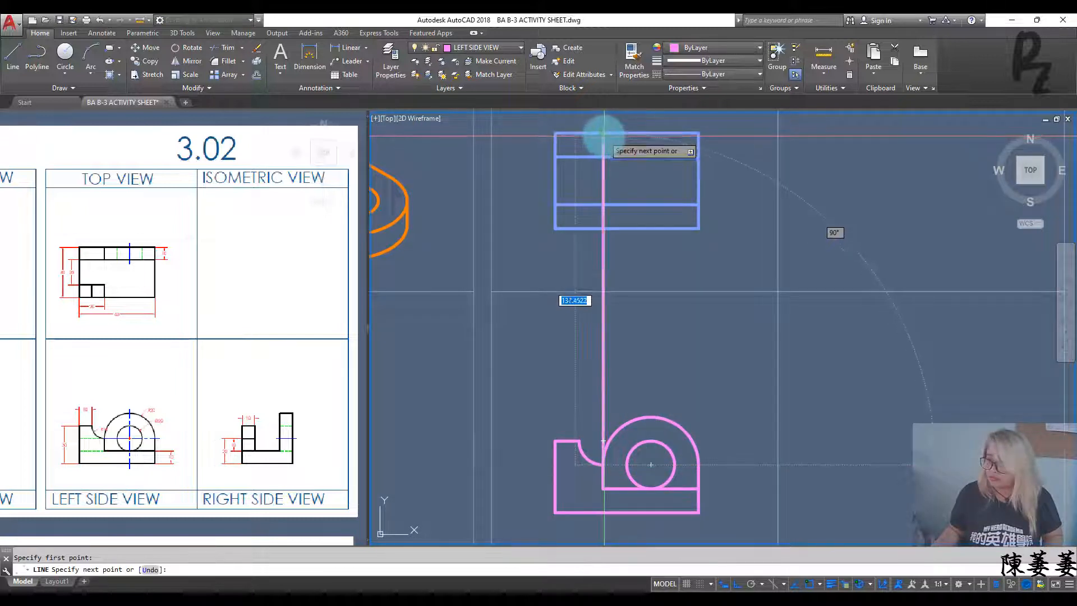
pyautogui.click(602, 135)
pyautogui.press('Return')
# Draw a vertical projection line from the small circle's centre up to the top view's upper edge
pyautogui.press('Return')
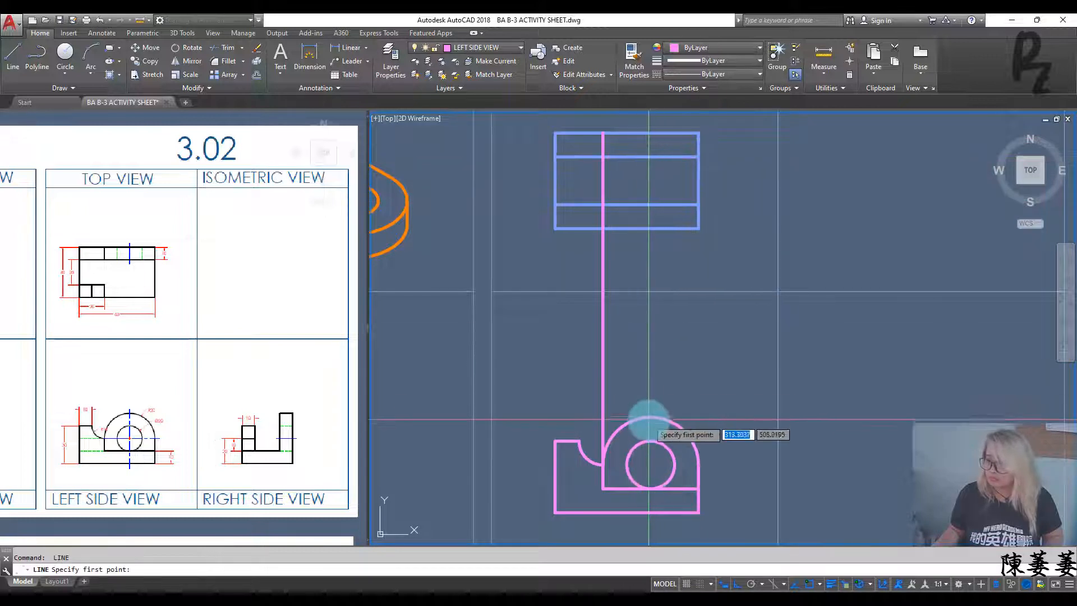
pyautogui.click(650, 464)
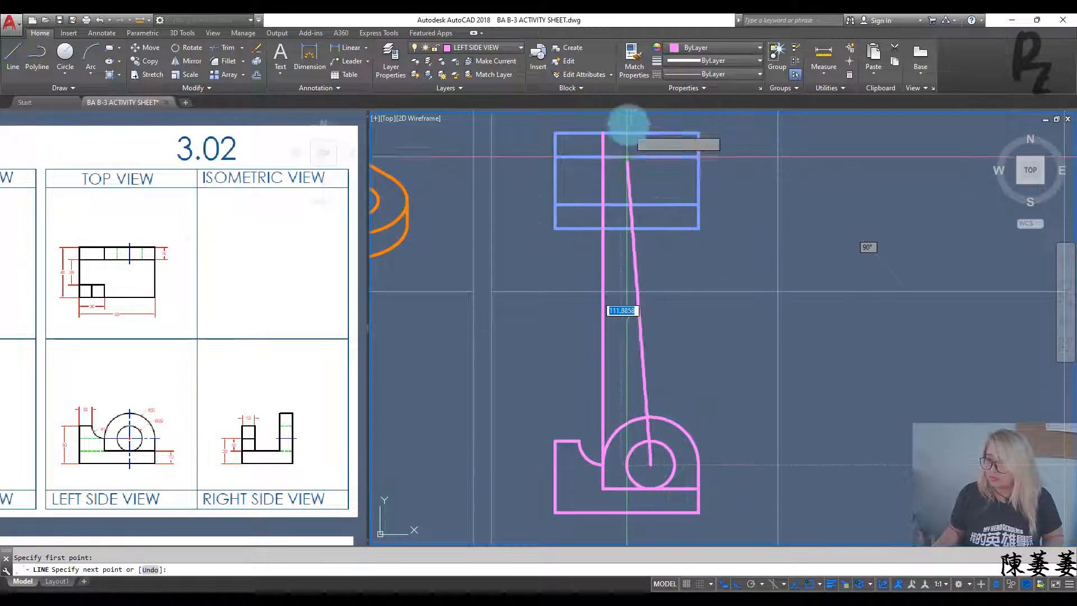
pyautogui.click(645, 135)
pyautogui.press('Return')
# Project vertical lines from the small circle's left and right quadrants up to the top view's upper edge
pyautogui.press('Return')
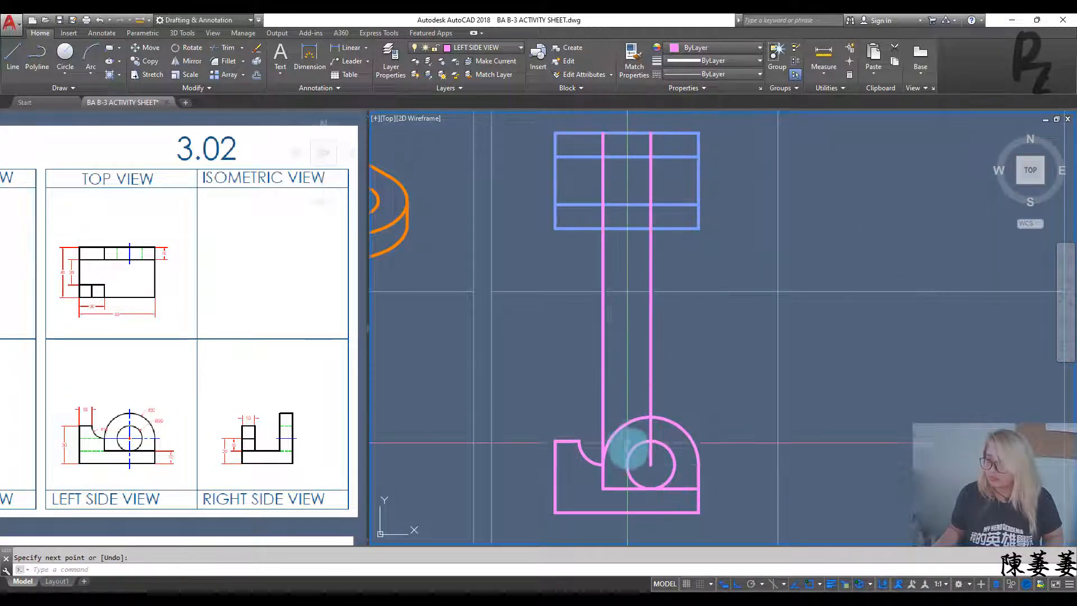
pyautogui.click(627, 464)
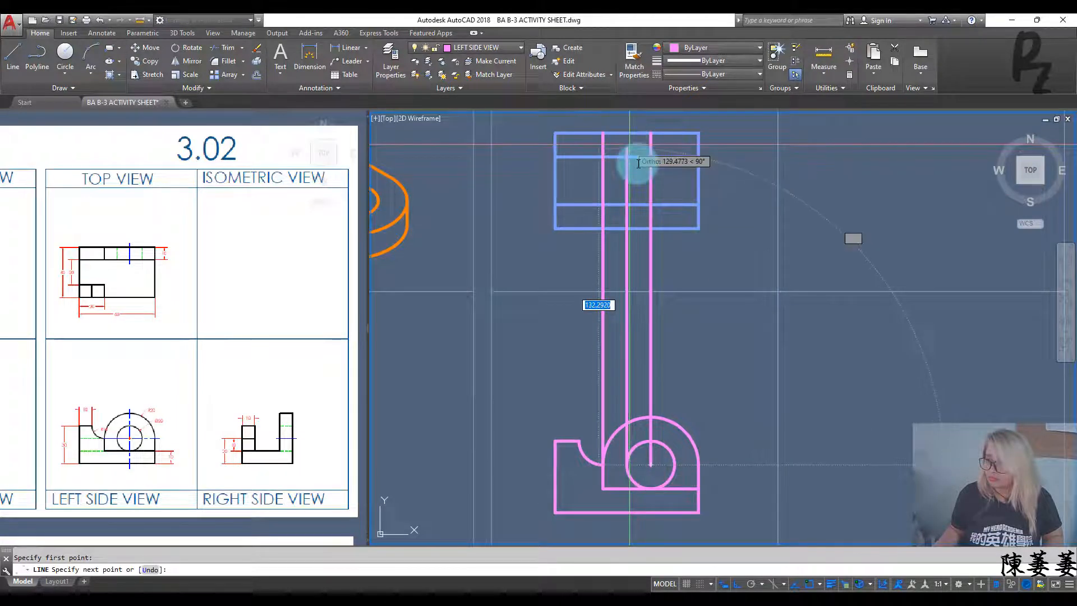
pyautogui.click(632, 134)
pyautogui.press('Return')
pyautogui.press('Return')
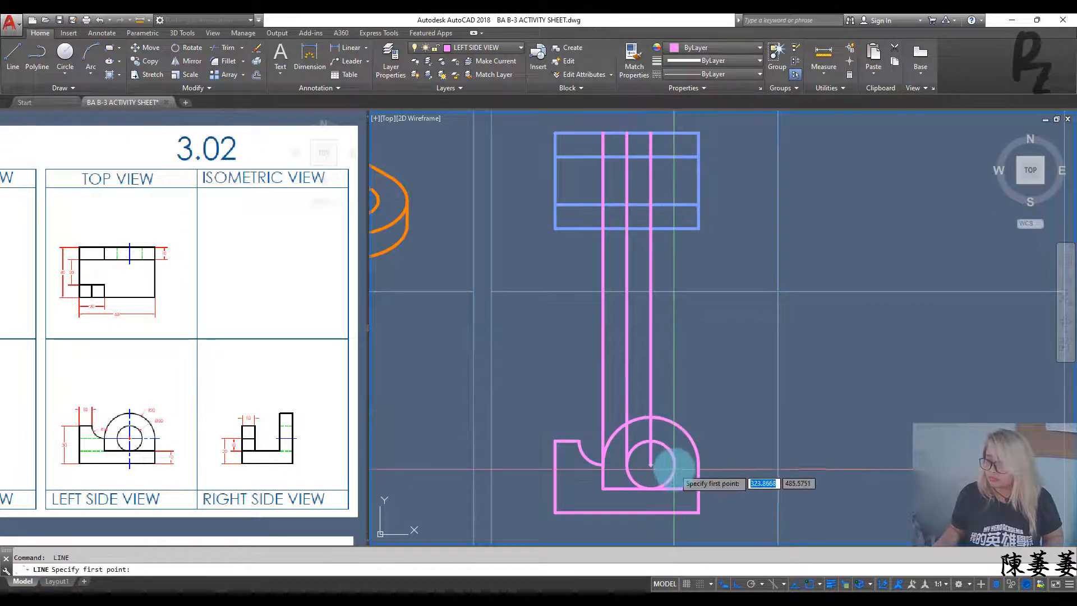
pyautogui.click(675, 464)
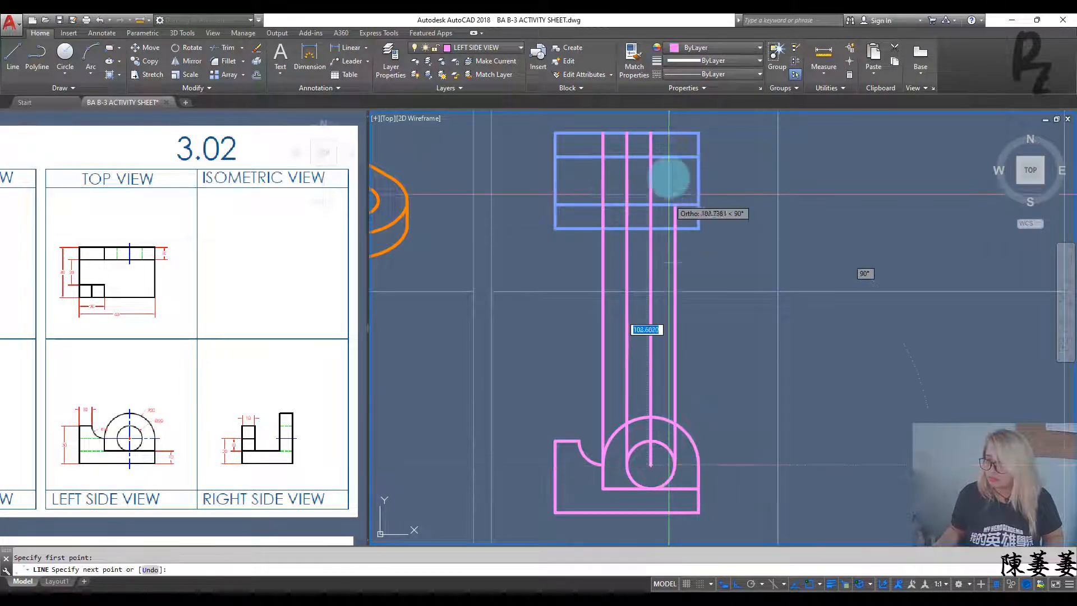
pyautogui.click(675, 134)
pyautogui.press('Return')
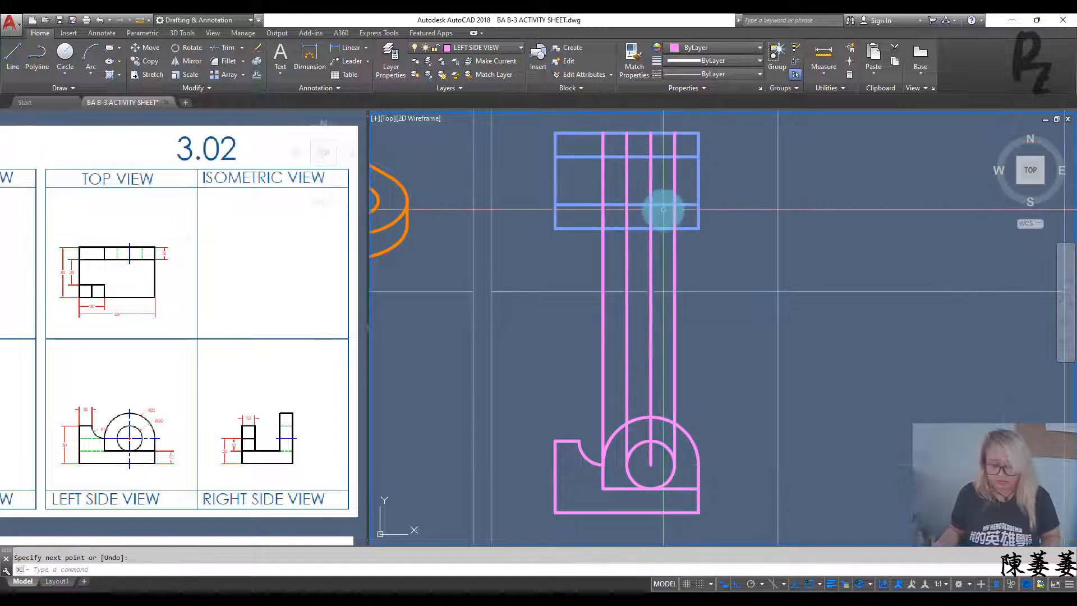
# Trim the four projection lines below the top view's narrow upper strip, keeping only the segments inside the strip
pyautogui.write('tr')
pyautogui.press('Return')
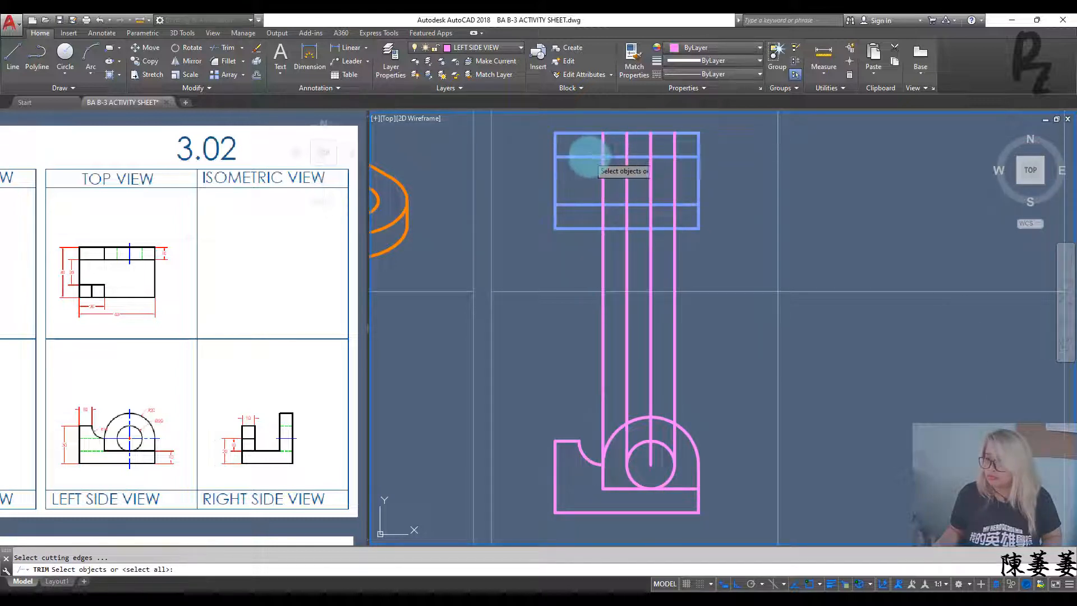
pyautogui.click(690, 175)
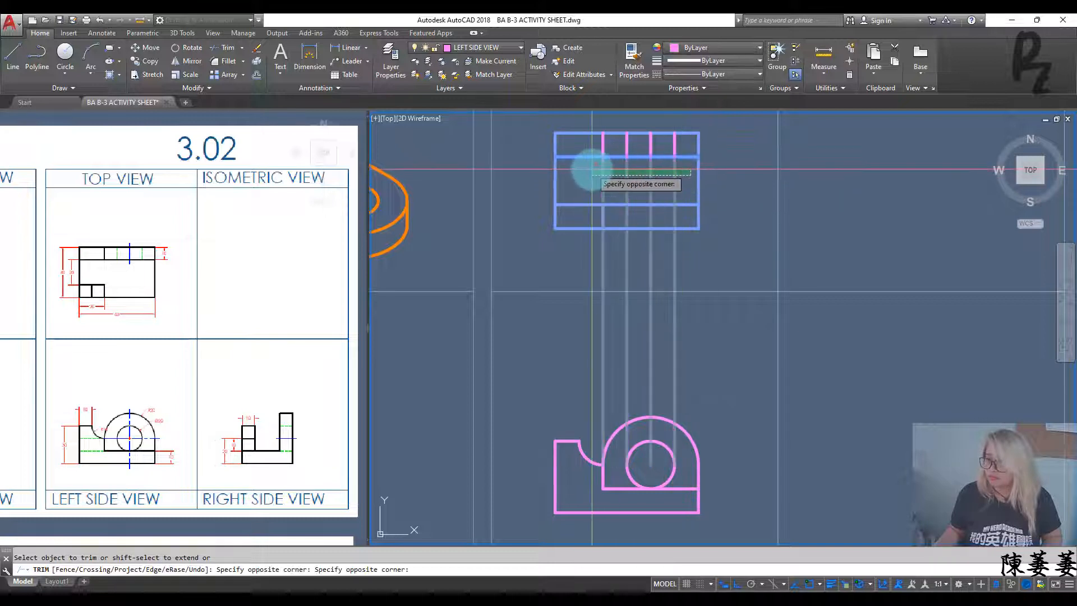
pyautogui.click(588, 170)
pyautogui.press('Escape')
# Match the leftmost projected line in the upper strip to the properties of the top view's horizontal line
pyautogui.click(588, 154)
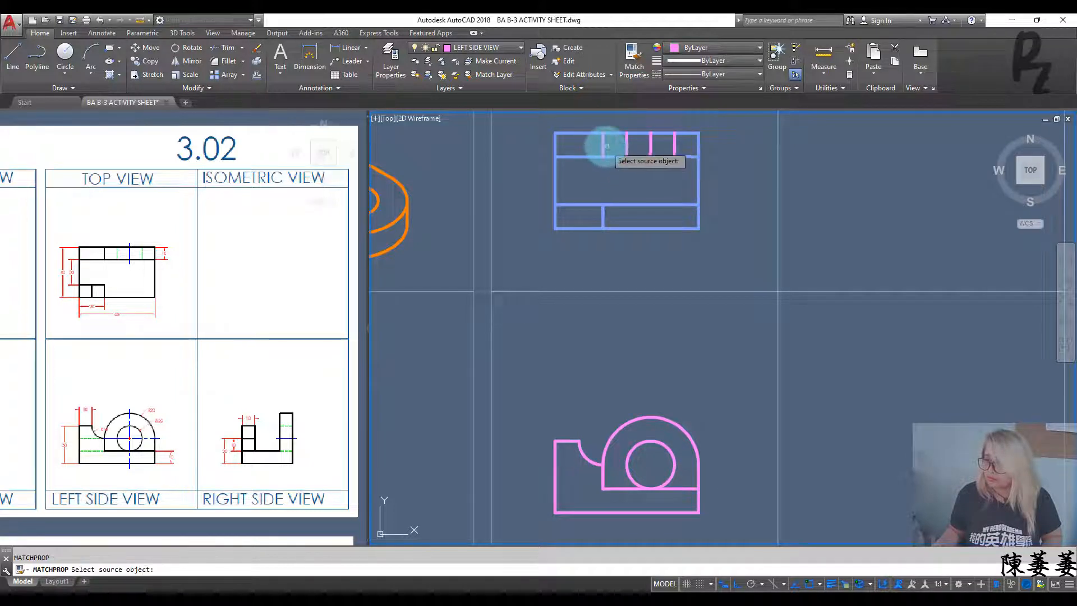
pyautogui.click(602, 157)
pyautogui.press('Escape')
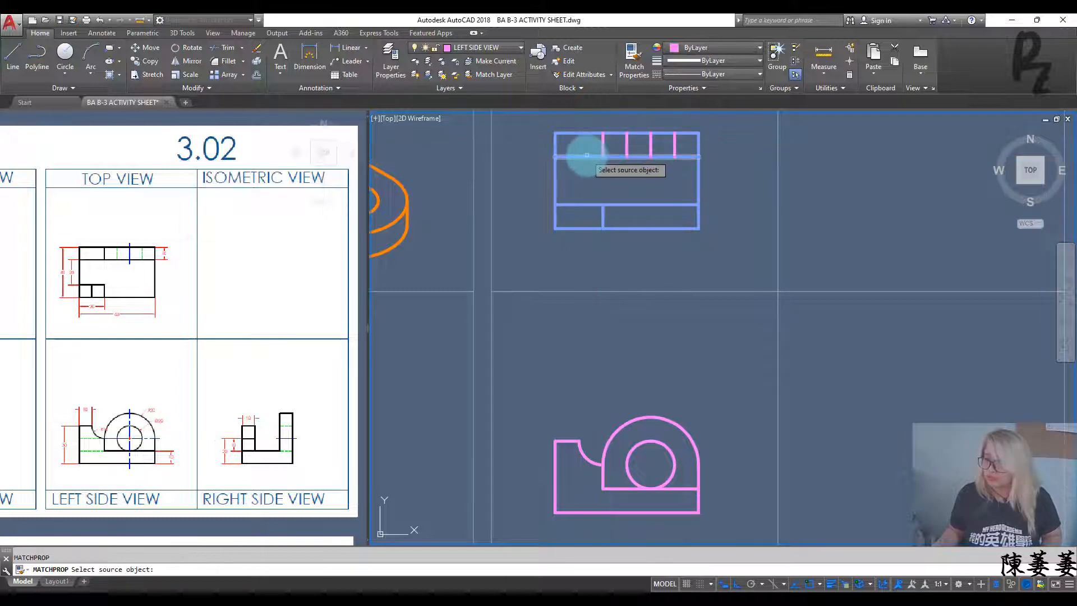
pyautogui.click(587, 155)
pyautogui.press('Escape')
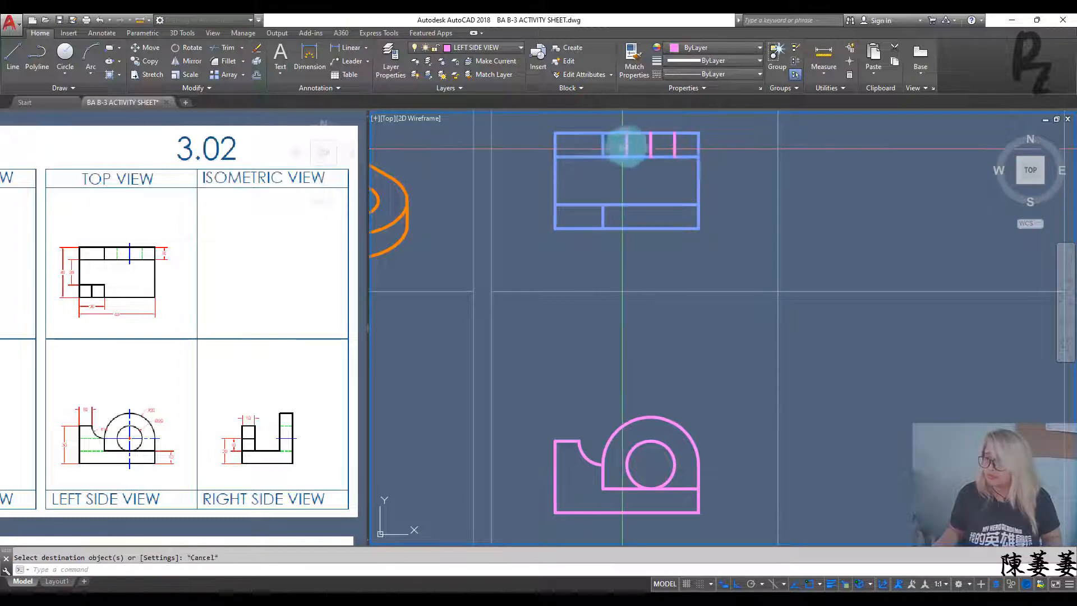
# Assign the two lines projected from the circle's quadrants in the top view to the HIDDENLINE layer
pyautogui.click(631, 142)
pyautogui.click(622, 140)
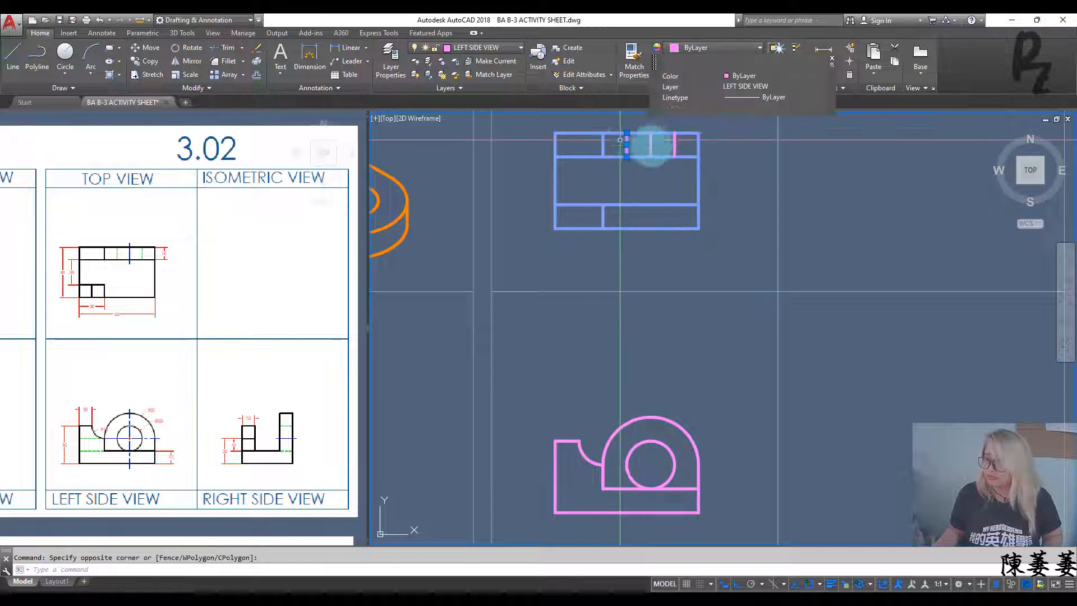
pyautogui.click(686, 144)
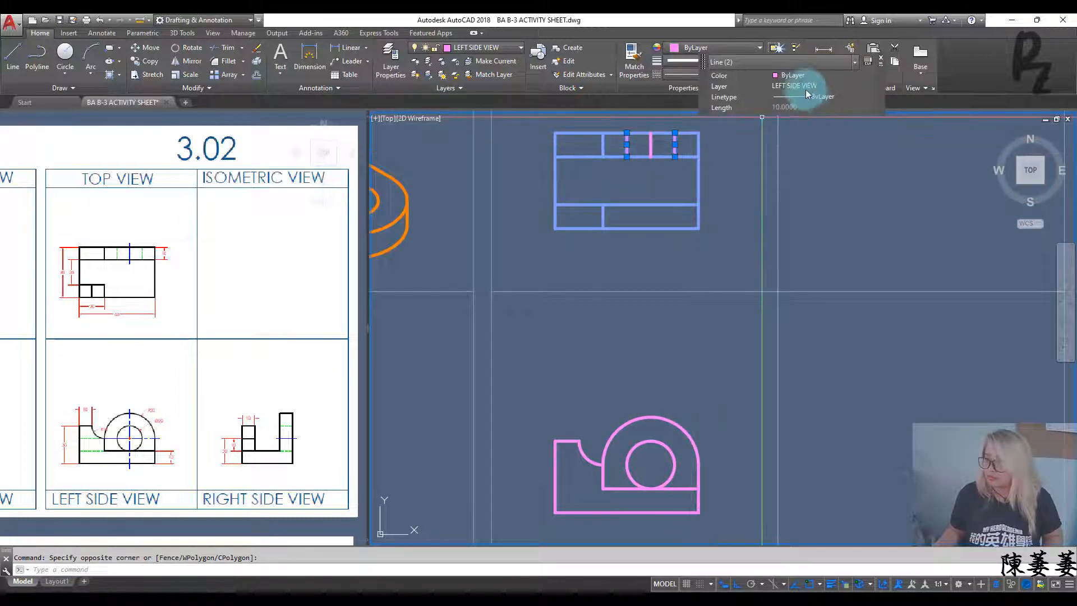
pyautogui.click(802, 85)
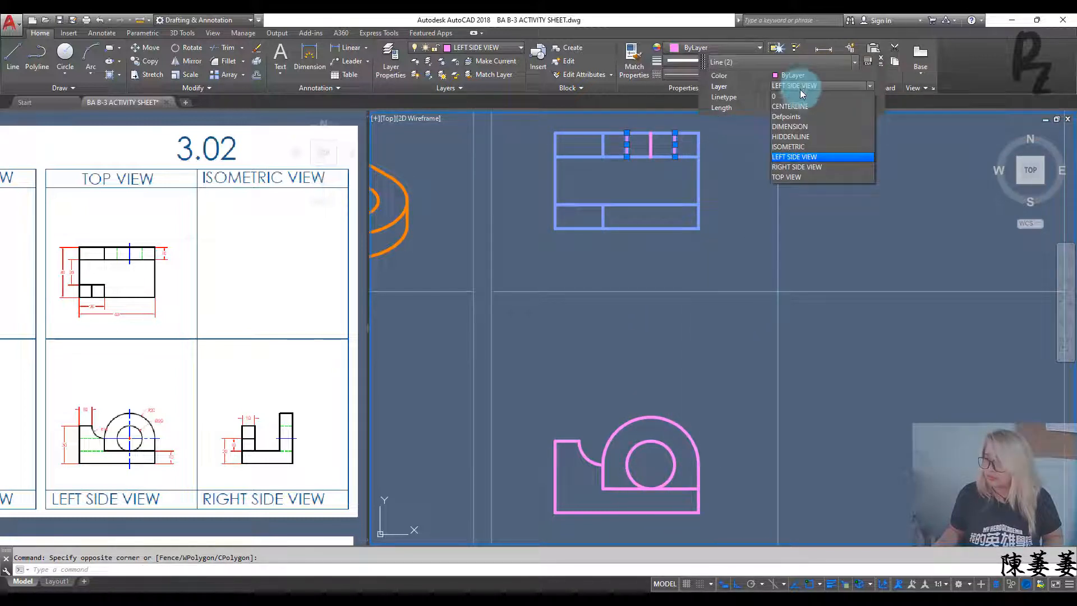
pyautogui.click(774, 140)
pyautogui.press('Escape')
# Assign the line projected from the circle's centre in the top view to the CENTERLINE layer
pyautogui.click(661, 147)
pyautogui.click(645, 144)
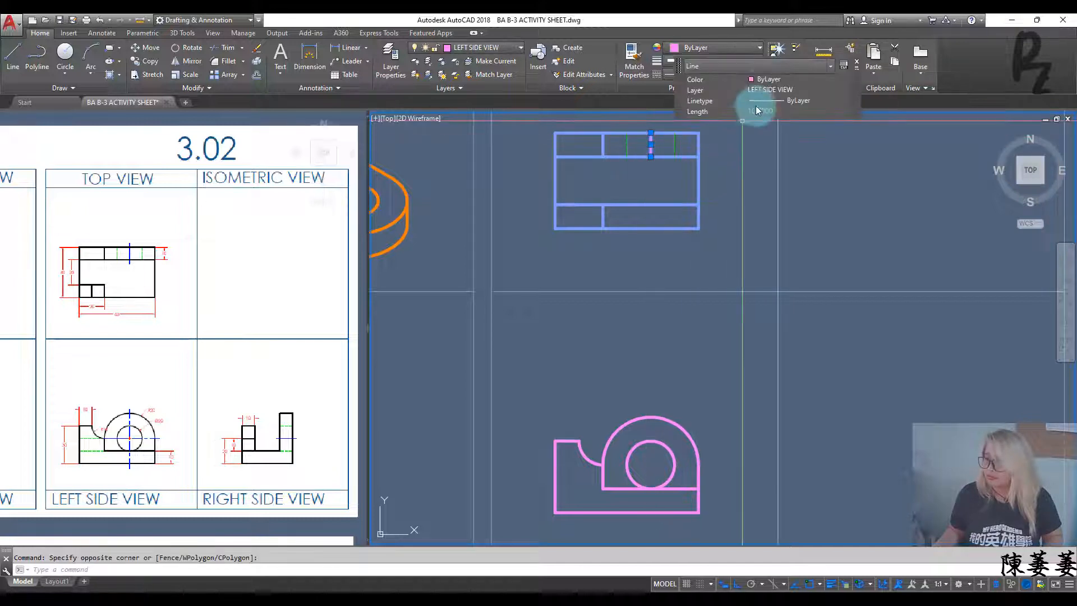
pyautogui.click(763, 89)
pyautogui.click(768, 141)
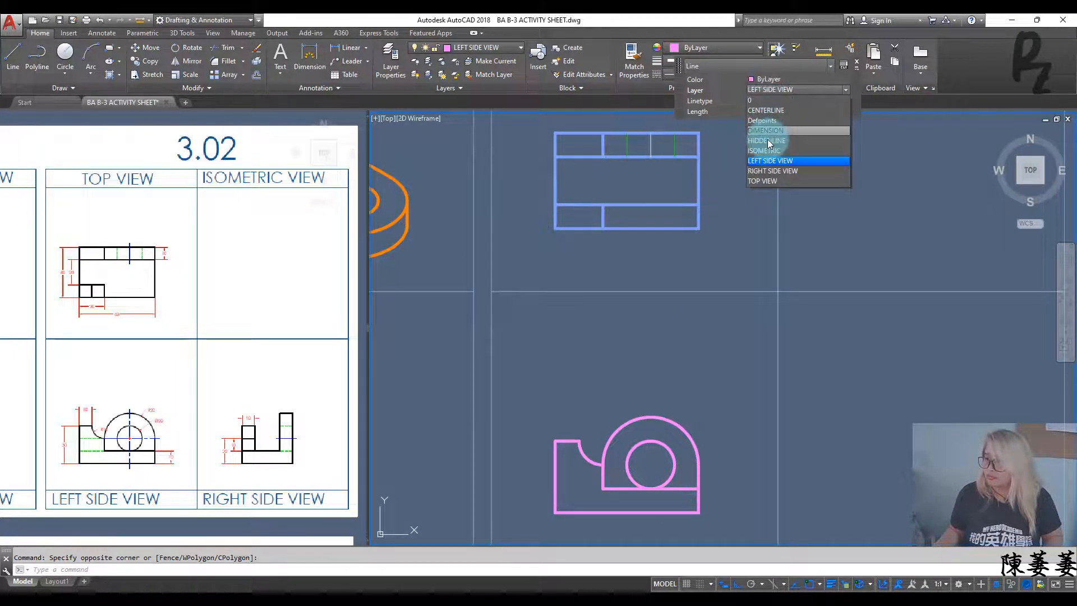
pyautogui.click(762, 111)
pyautogui.press('Escape')
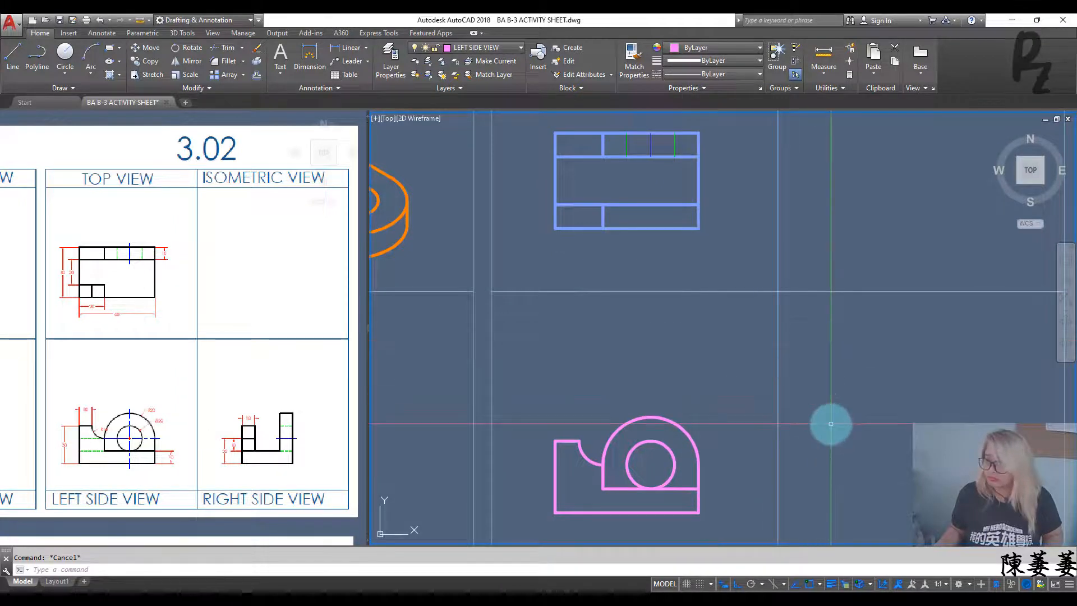
# Make RIGHT SIDE VIEW the current layer
pyautogui.moveTo(830, 423); pyautogui.dragTo(714, 357, button='middle')
pyautogui.click(460, 48)
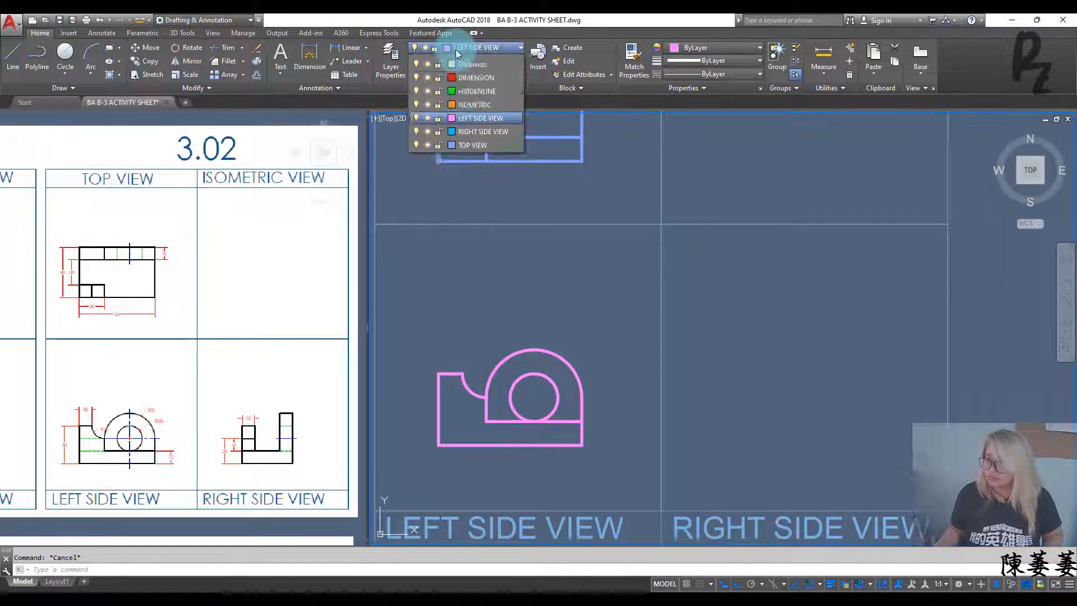
pyautogui.click(464, 156)
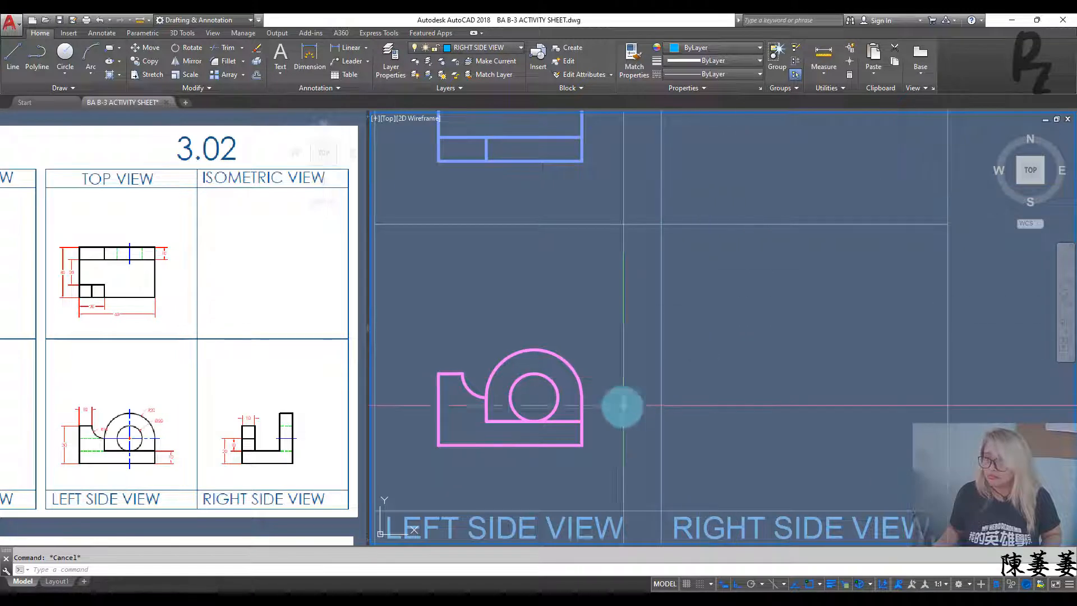
# Draw a horizontal construction line about 65.5 long from the left side view's lower-right corner into the right side view area
pyautogui.click(640, 437)
pyautogui.write('l')
pyautogui.press('Return')
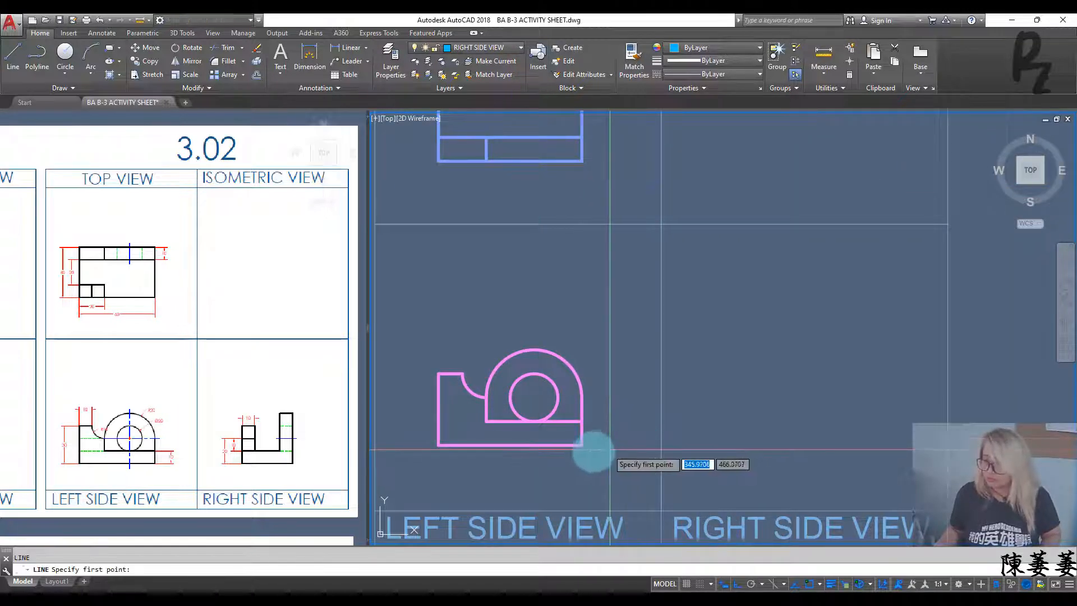
pyautogui.click(582, 445)
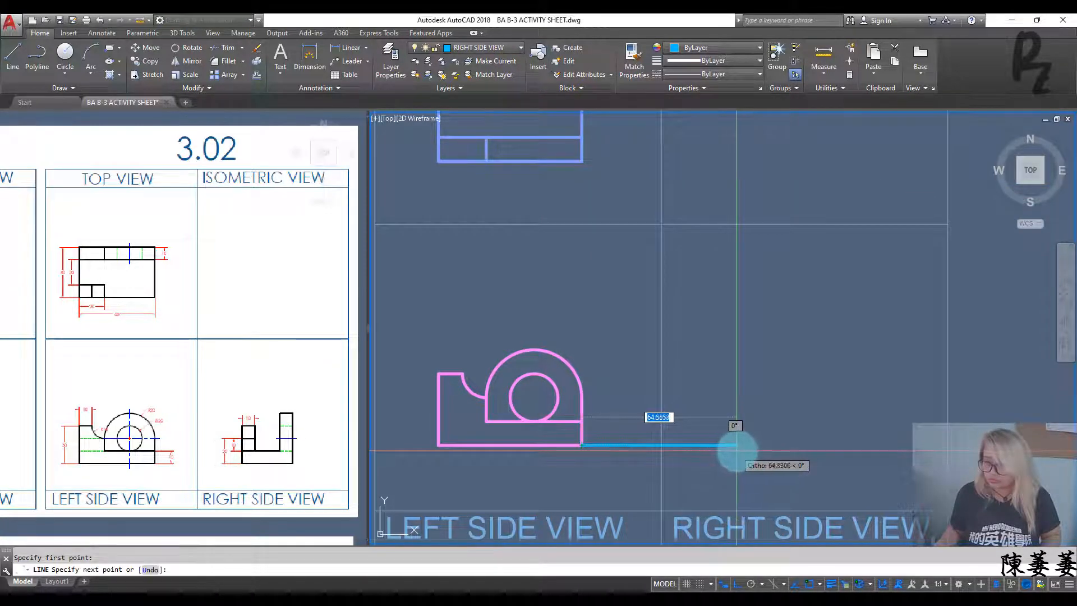
pyautogui.click(737, 445)
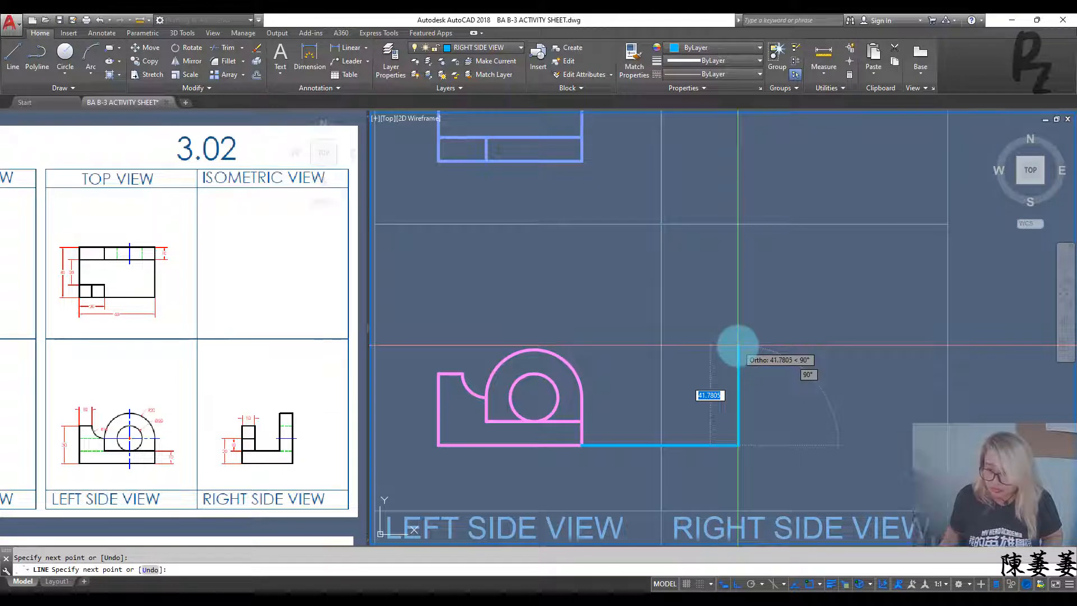
# Continue the right side view outline with segments 30 up, 10 right, 20 down and 20 right
pyautogui.write('30')
pyautogui.press('Return')
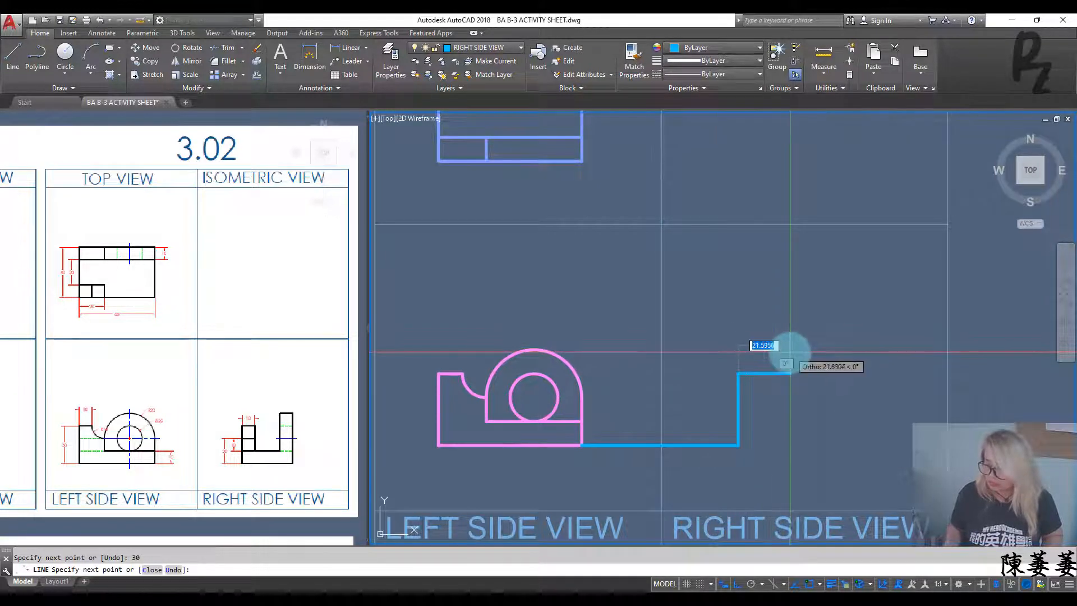
pyautogui.press('Return')
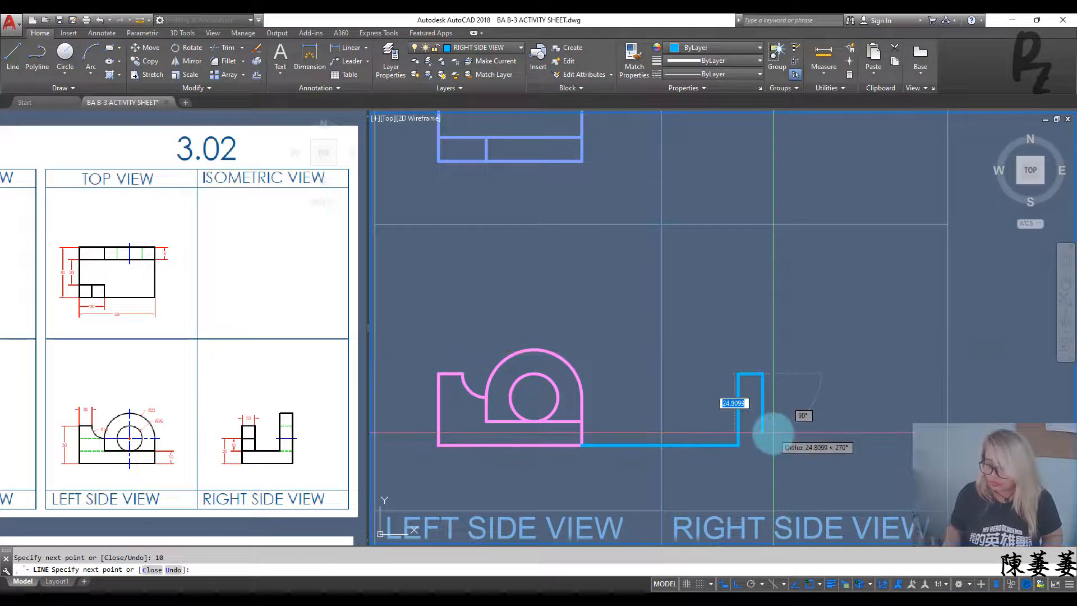
pyautogui.write('20')
pyautogui.press('Return')
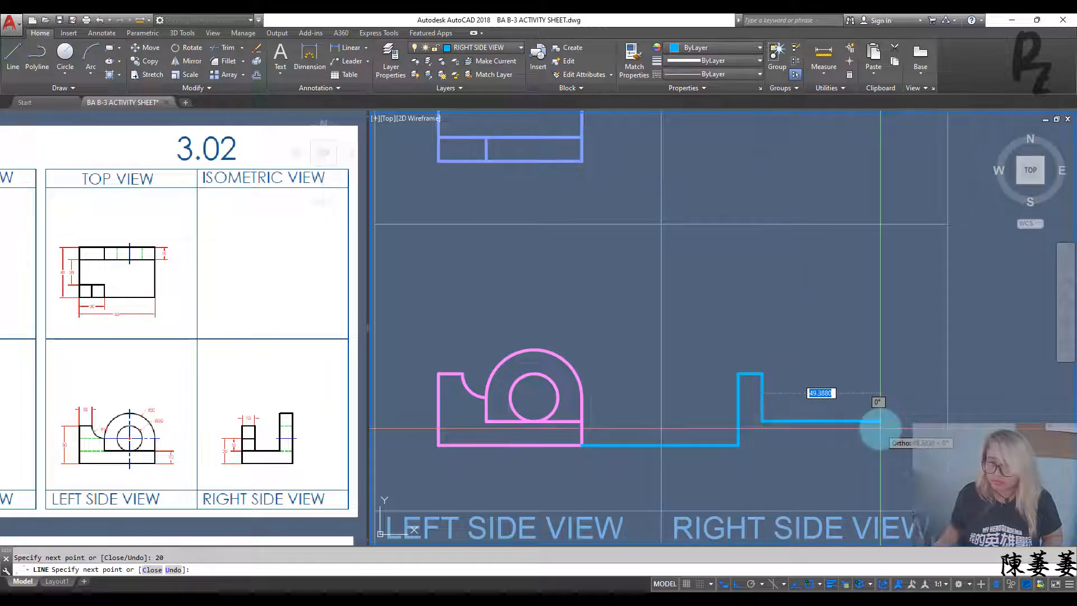
pyautogui.write('20')
pyautogui.press('Return')
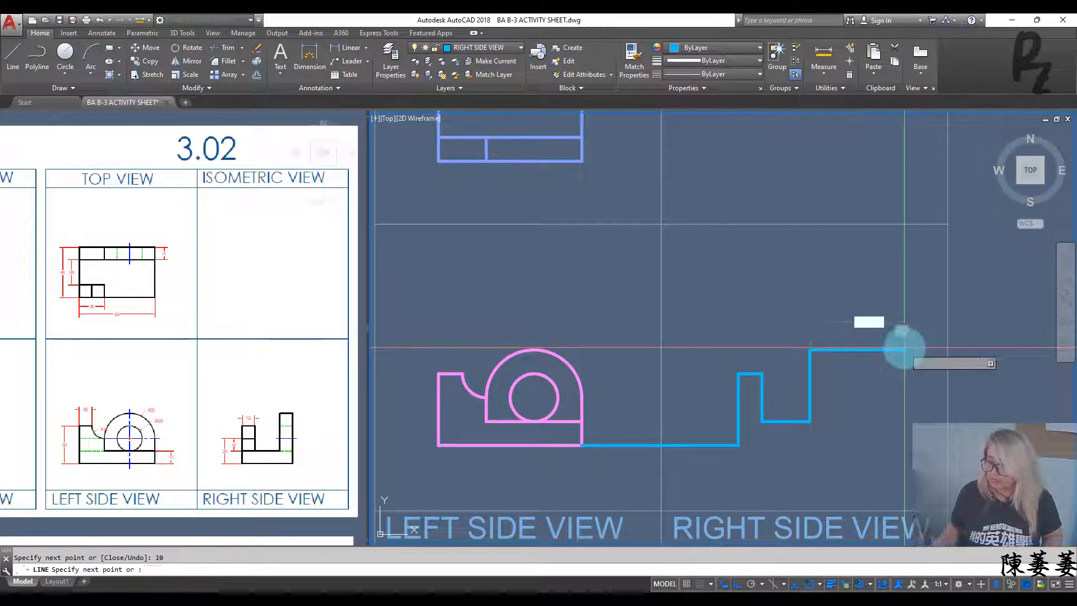
# Finish the outline with a right post level with the arc's top, 10 wide and 40 down, and a base edge back to the lower-left corner
pyautogui.write('10')
pyautogui.press('Return')
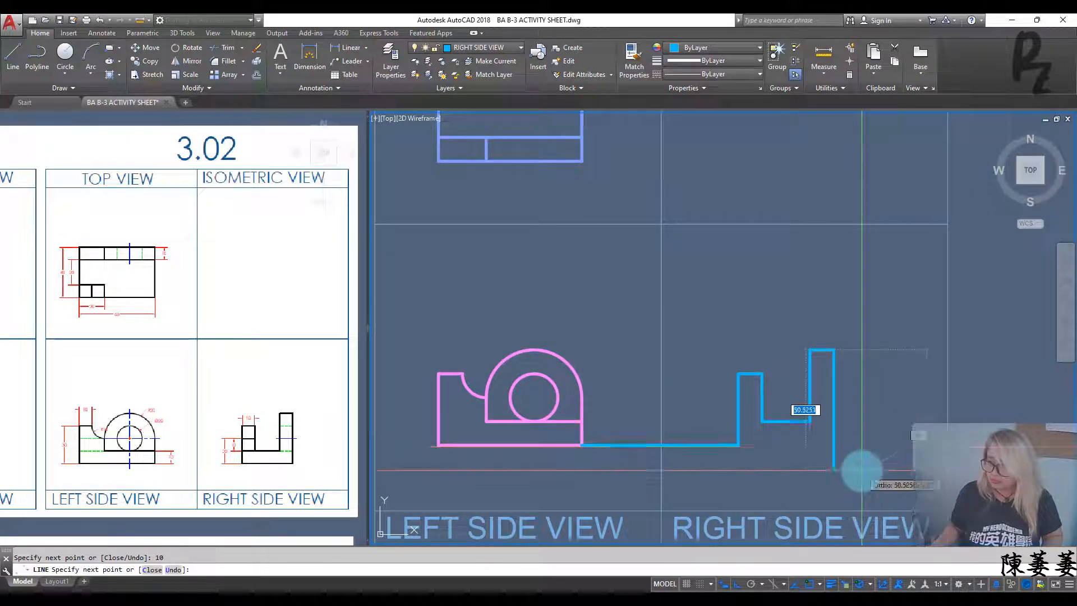
pyautogui.write('40')
pyautogui.press('Return')
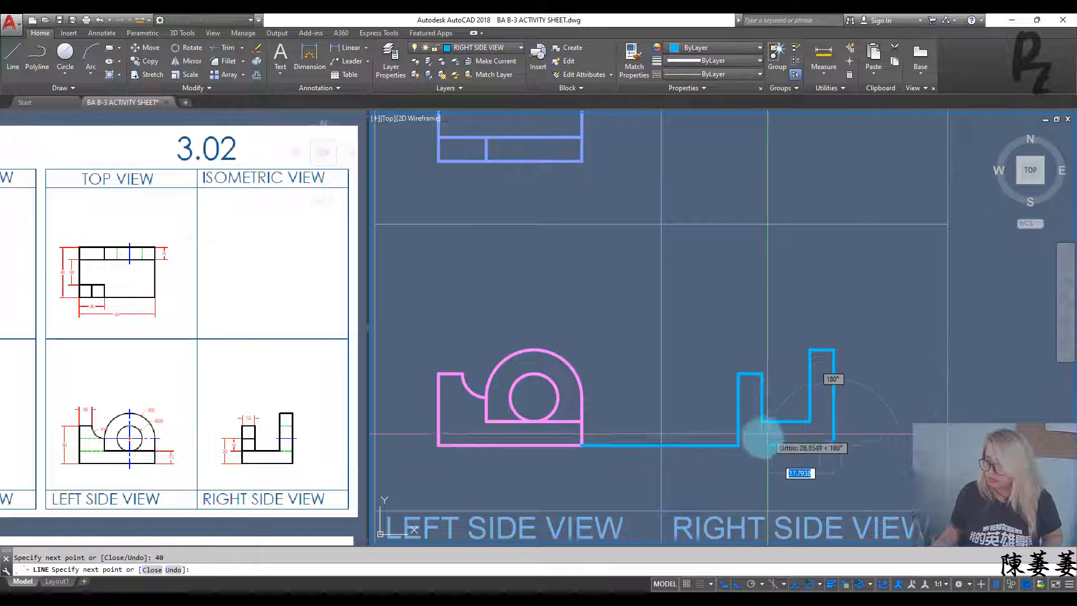
pyautogui.click(739, 446)
pyautogui.press('Escape')
pyautogui.press('Escape')
# Erase the horizontal construction line between the left and right side views
pyautogui.click(699, 455)
pyautogui.click(690, 390)
pyautogui.write('e')
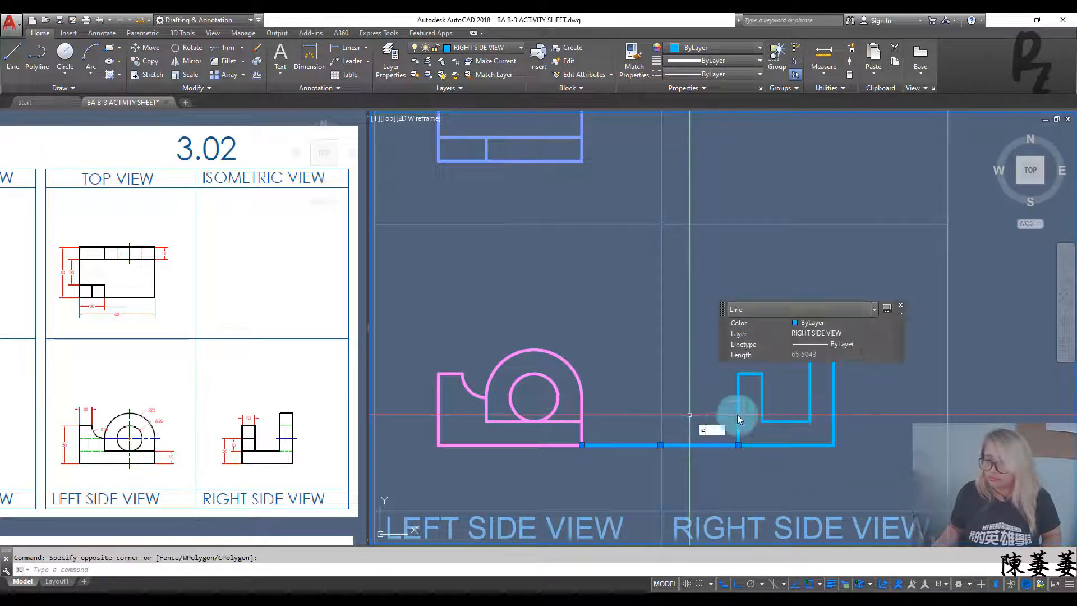
pyautogui.press('Return')
pyautogui.moveTo(704, 416); pyautogui.dragTo(720, 425, button='middle')
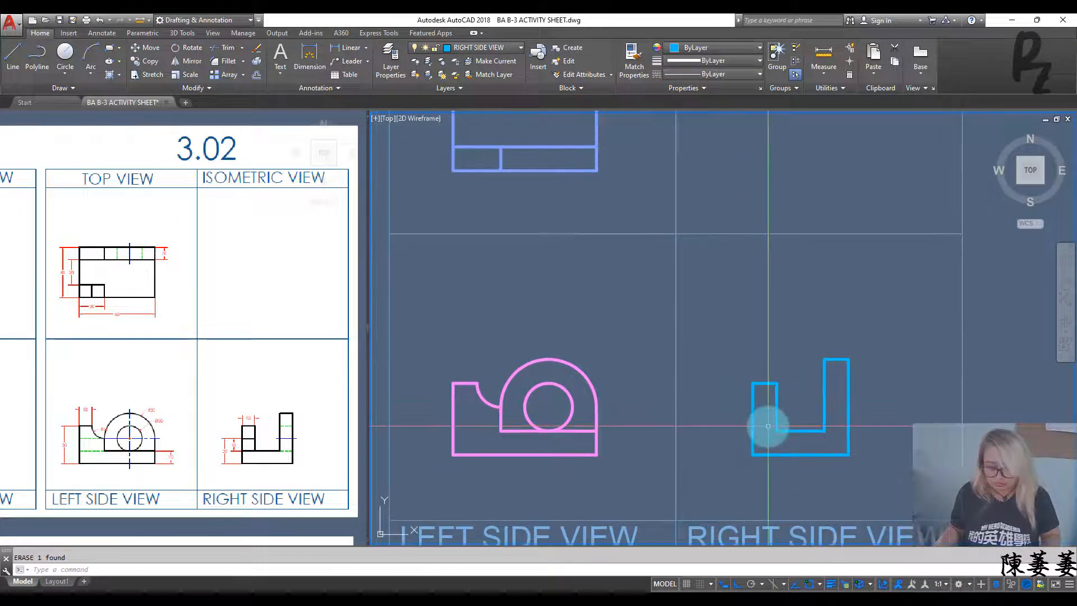
# Extend the base's top edge in the right side view across to the short post's outer edge
pyautogui.press('Return')
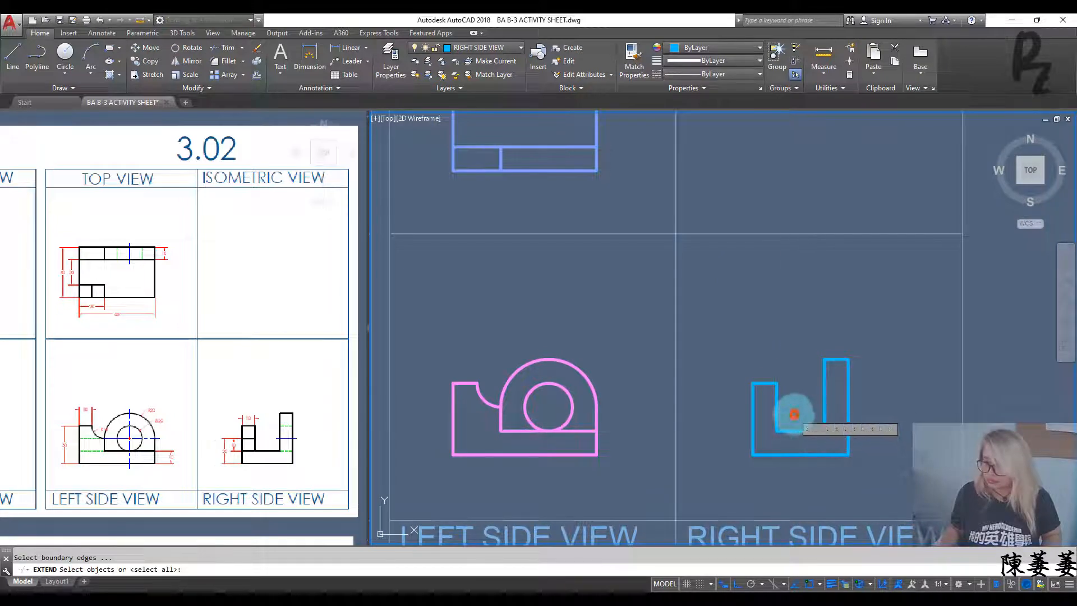
pyautogui.press('Return')
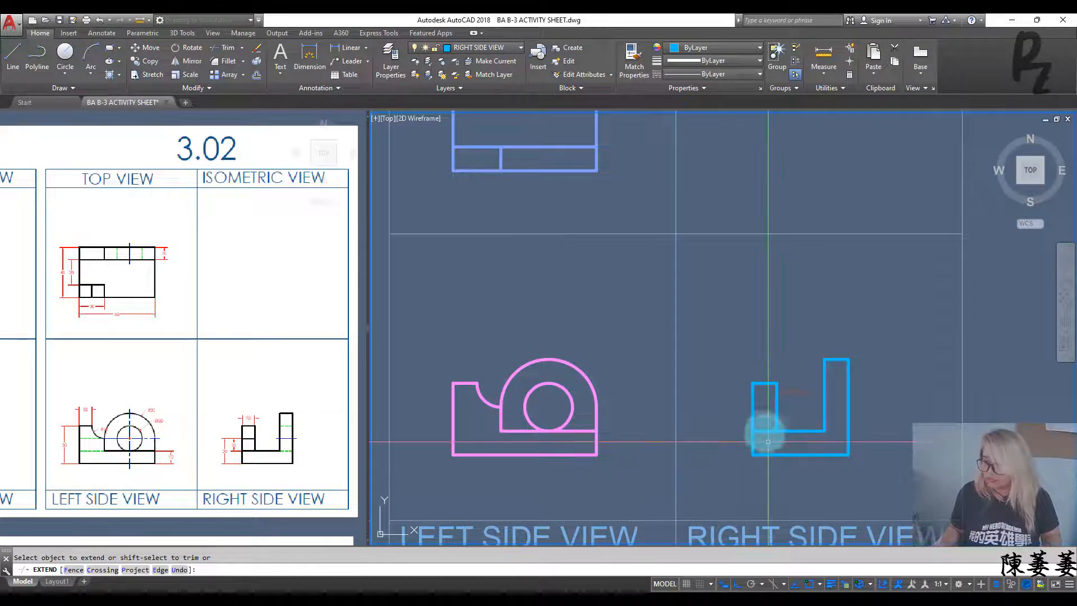
pyautogui.press('Escape')
# Offset the short post's top edge 10 downward in the right side view
pyautogui.click(765, 393)
pyautogui.click(760, 362)
pyautogui.write('o')
pyautogui.press('Return')
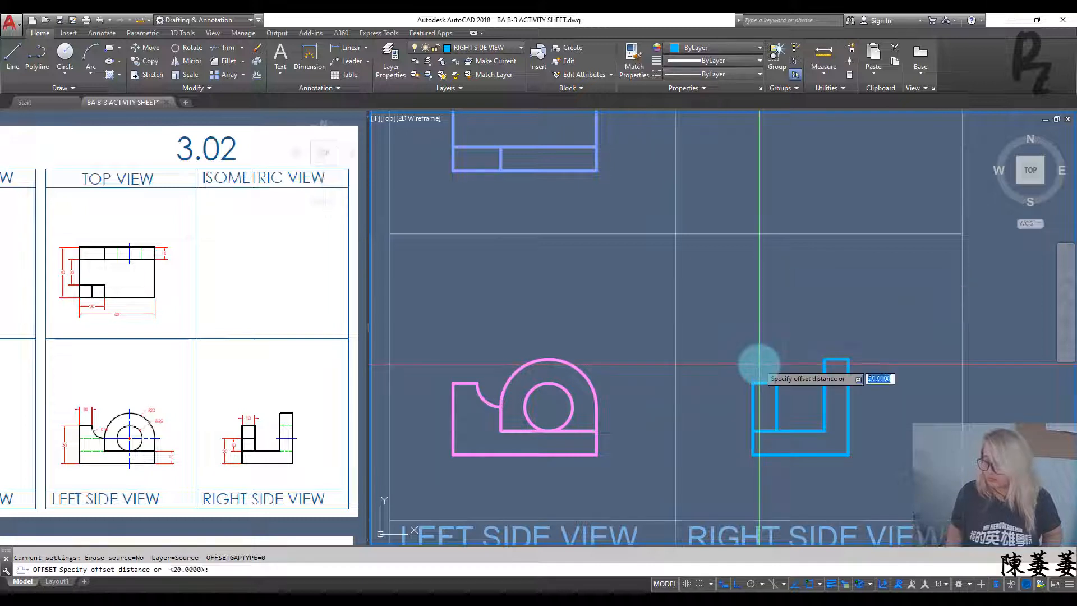
pyautogui.write('10')
pyautogui.press('Return')
pyautogui.click(764, 383)
pyautogui.click(788, 435)
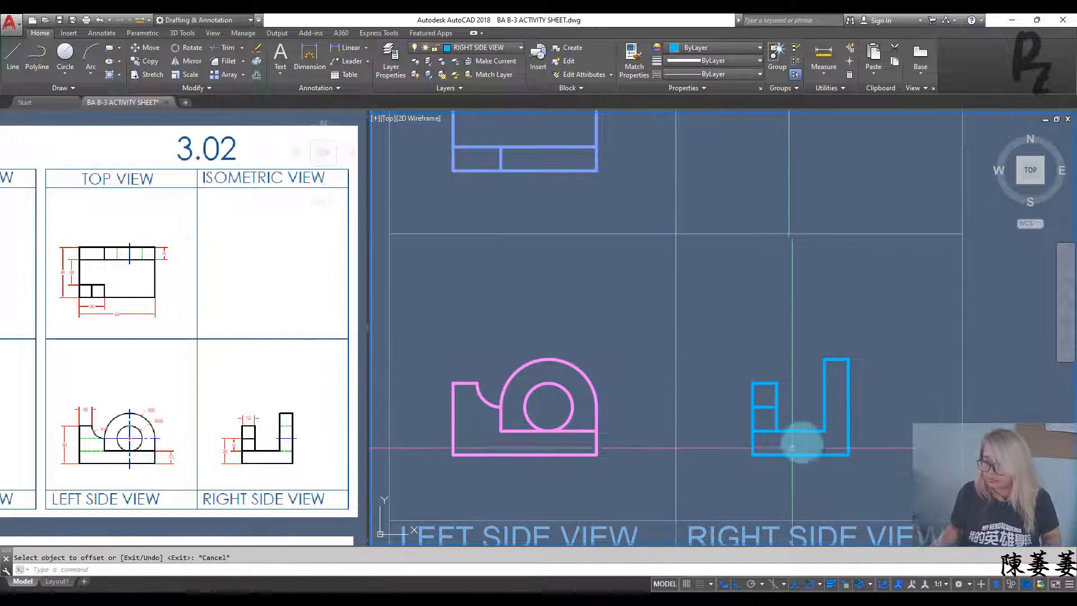
pyautogui.press('Escape')
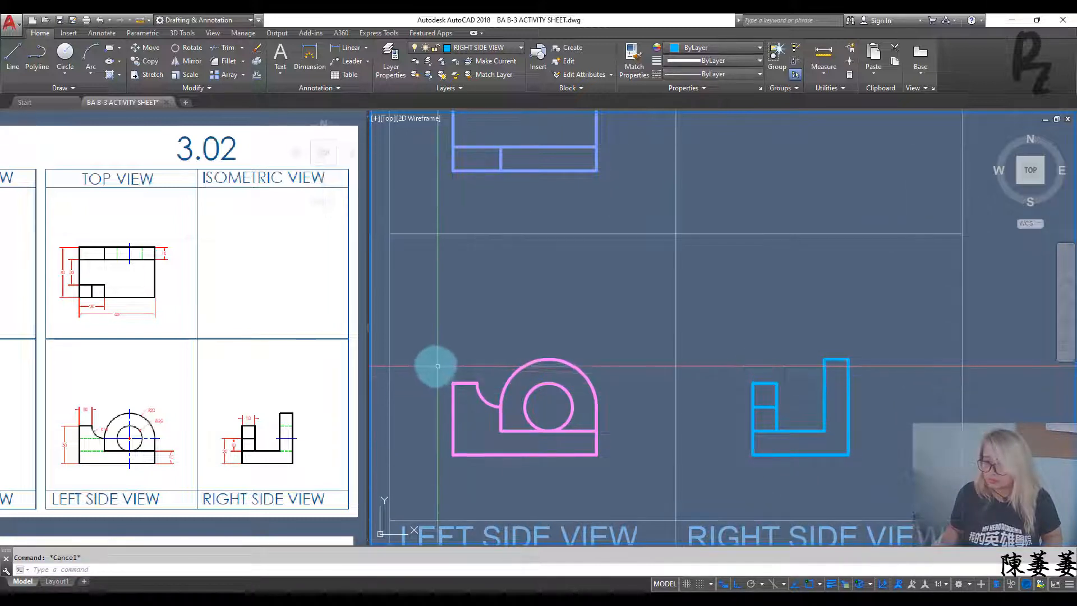
# Draw two horizontal lines across the left side view's left block, one at the concave arc's lower end and one at the base's top level
pyautogui.moveTo(464, 409); pyautogui.dragTo(489, 413, button='middle')
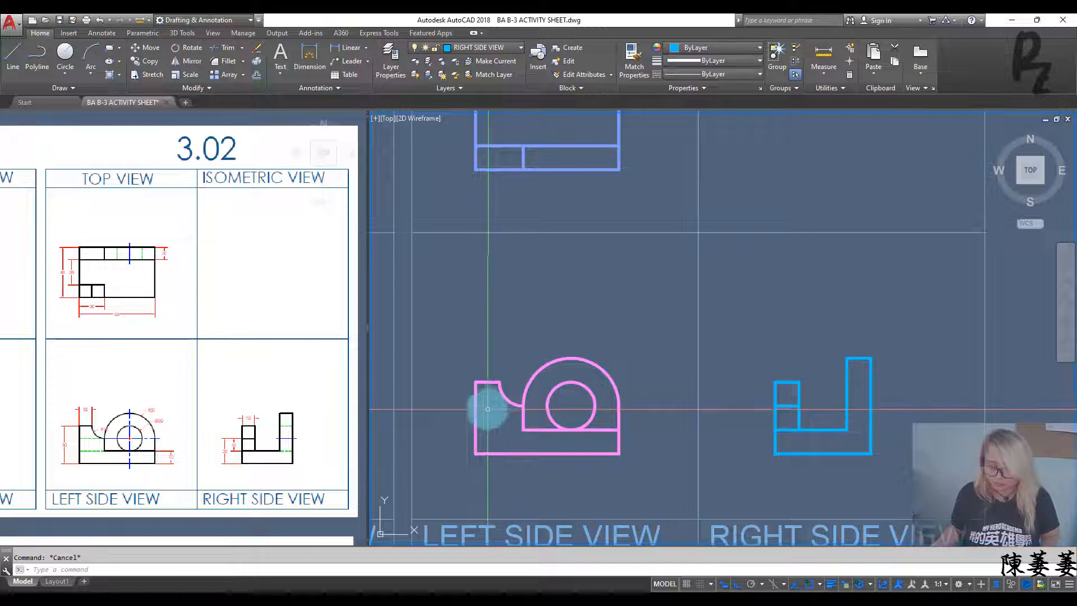
pyautogui.write('line')
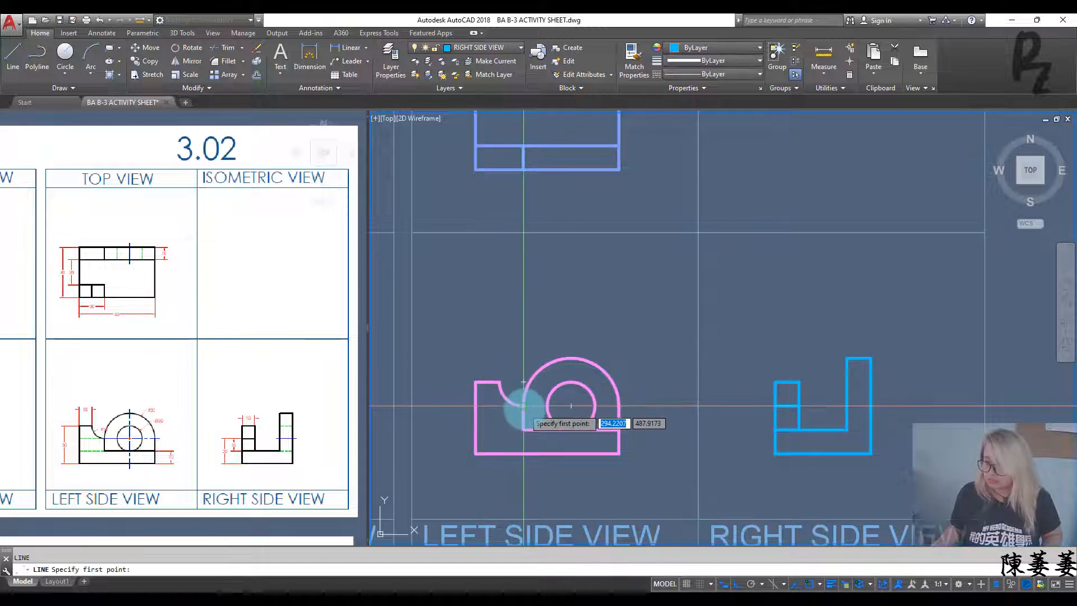
pyautogui.press('Return')
pyautogui.click(474, 407)
pyautogui.click(524, 406)
pyautogui.click(524, 430)
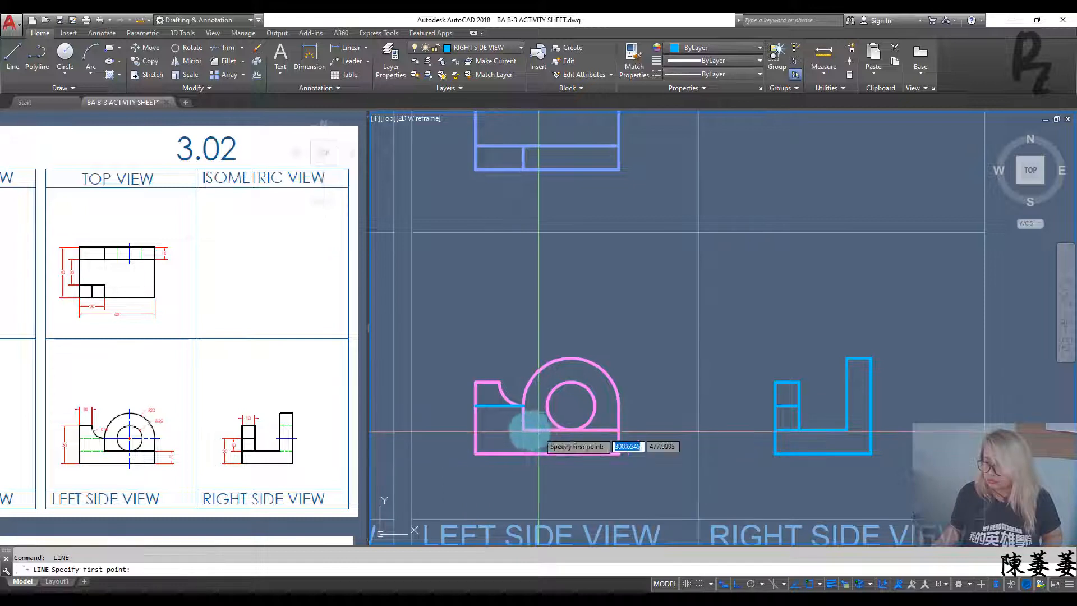
pyautogui.click(475, 430)
pyautogui.press('Escape')
pyautogui.press('Escape')
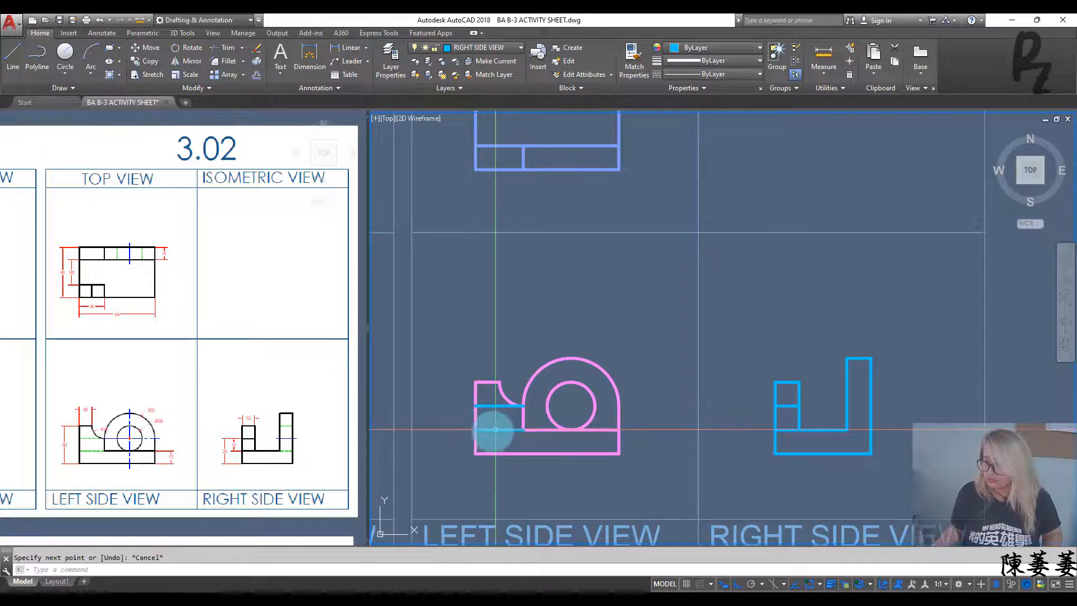
# Assign the two new horizontal lines in the left side view to the HIDDENLINE layer
pyautogui.click(490, 434)
pyautogui.click(484, 404)
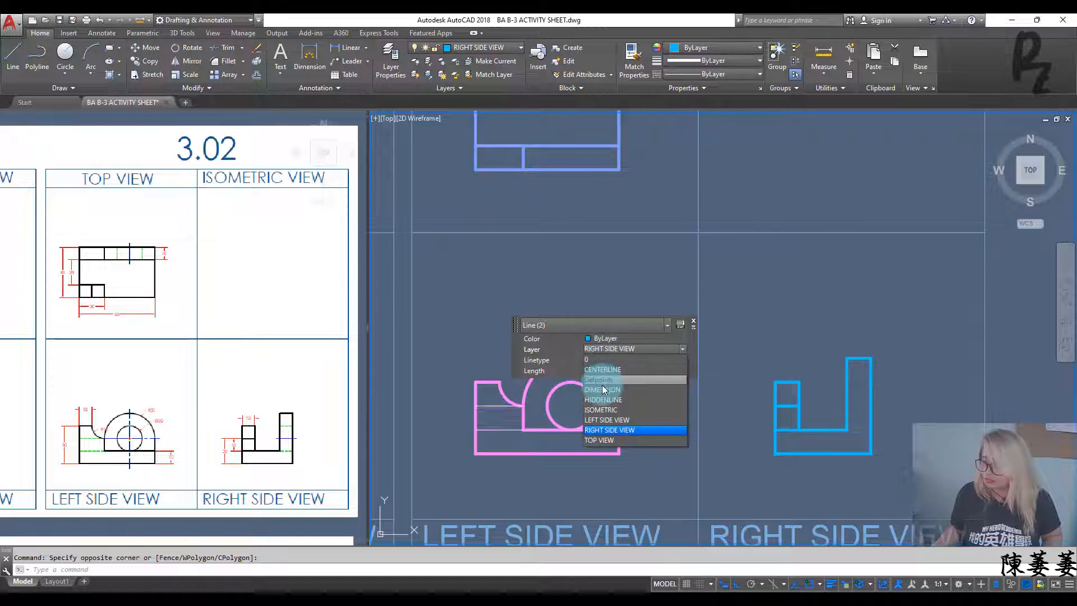
pyautogui.click(601, 398)
pyautogui.press('Escape')
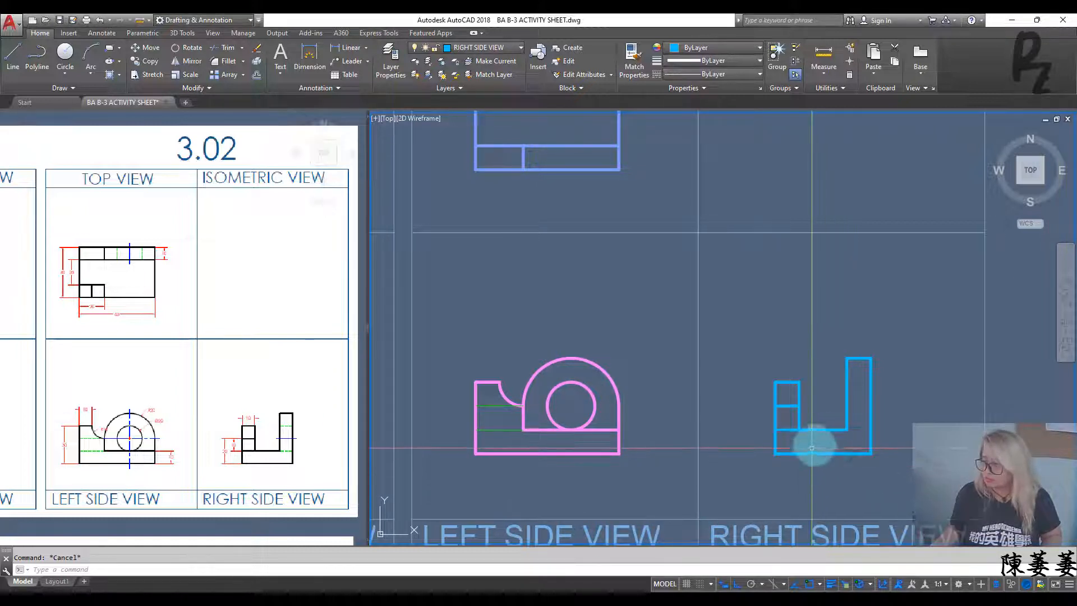
# Copy both hidden lines from the left side view to the tall post's inner lower corner in the right side view
pyautogui.click(496, 435)
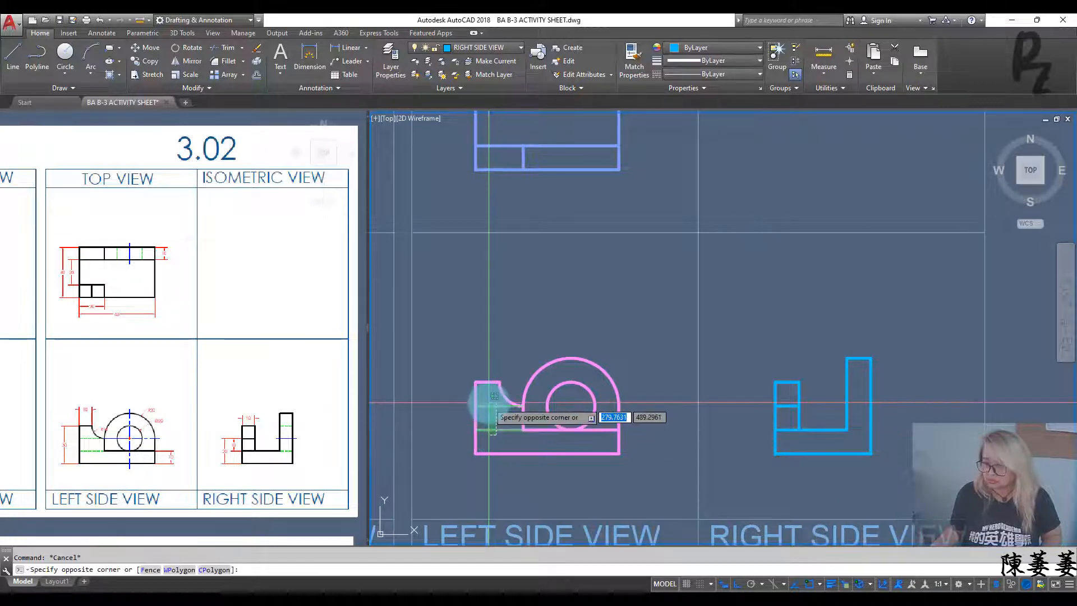
pyautogui.click(487, 403)
pyautogui.write('co')
pyautogui.press('Return')
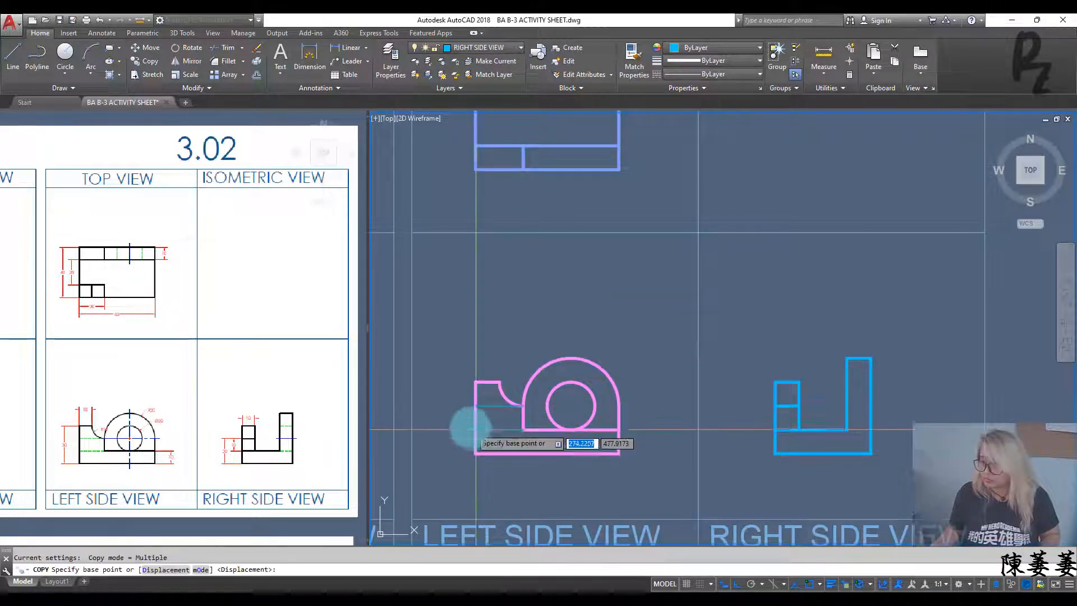
pyautogui.click(476, 429)
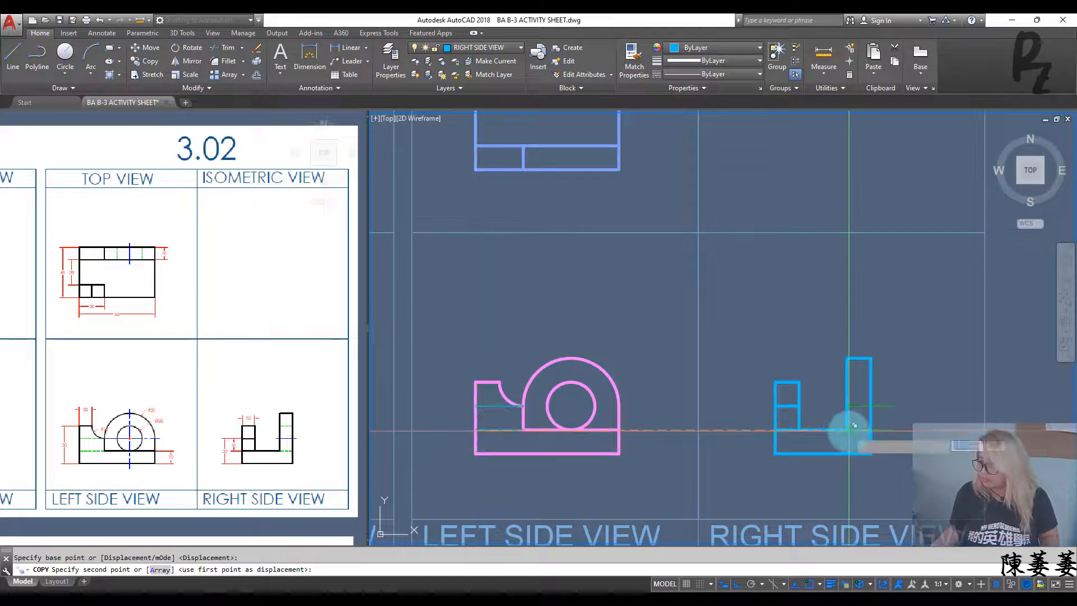
pyautogui.click(847, 429)
pyautogui.press('Escape')
pyautogui.click(889, 416)
pyautogui.click(887, 392)
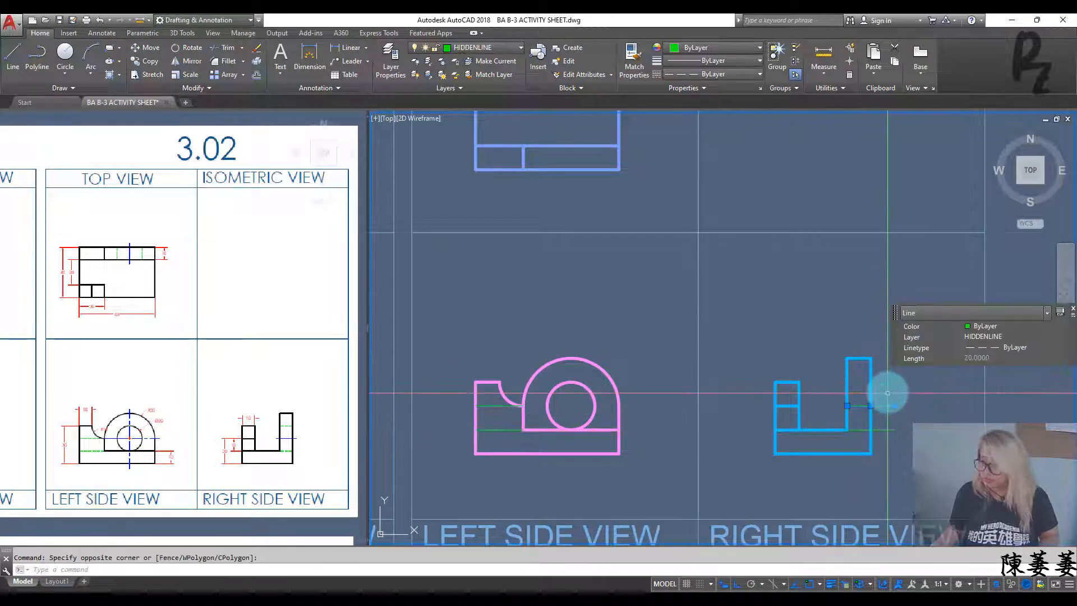
pyautogui.write('m')
pyautogui.press('Return')
pyautogui.click(847, 397)
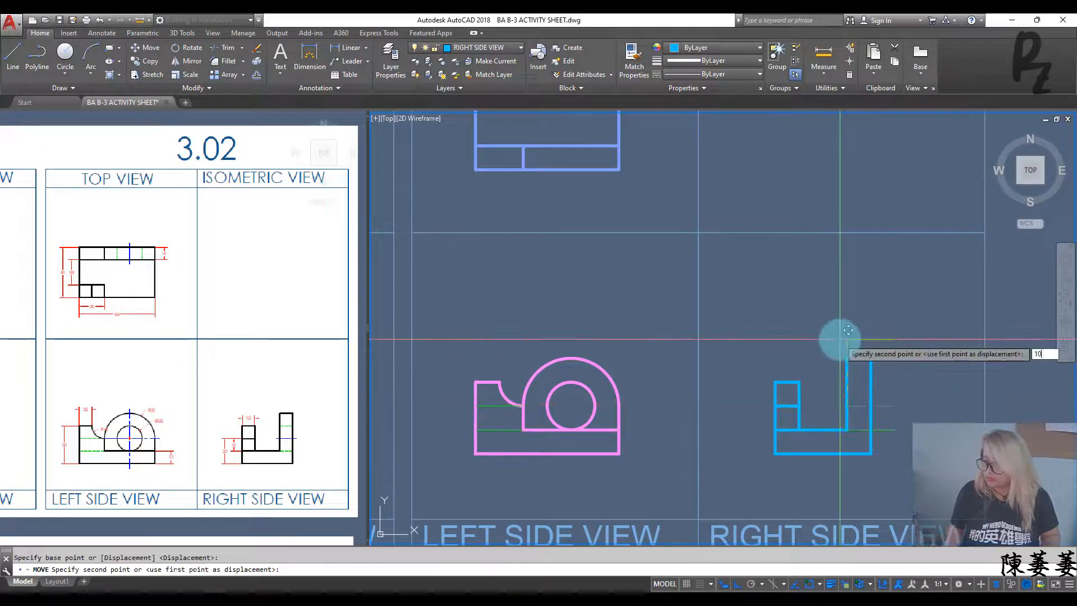
pyautogui.press('Escape')
pyautogui.click(892, 397)
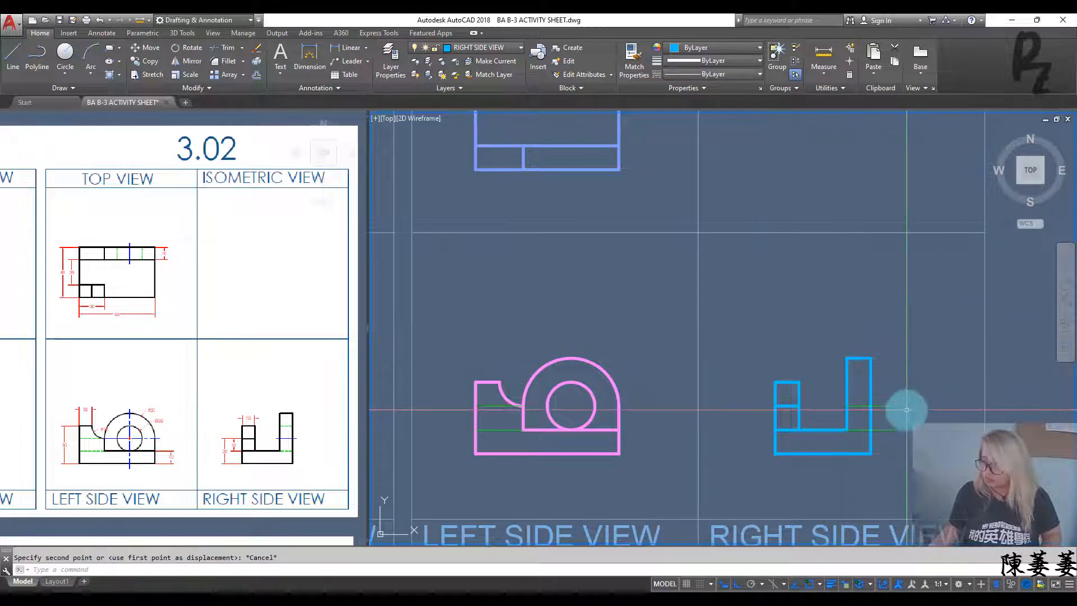
pyautogui.click(887, 385)
pyautogui.write('co')
pyautogui.press('Return')
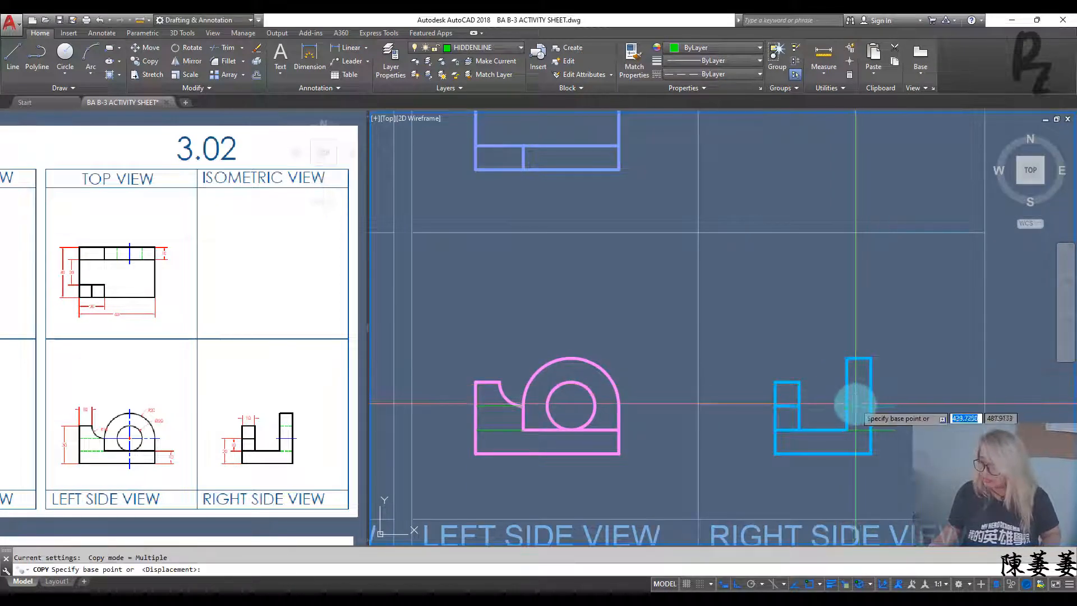
pyautogui.click(848, 405)
pyautogui.press('Escape')
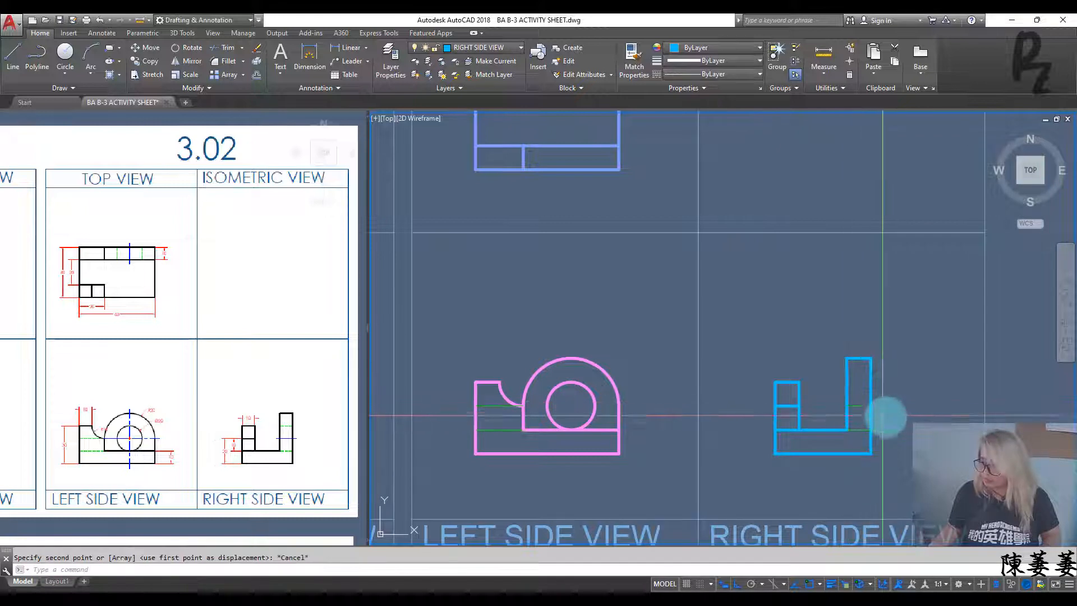
# Copy the upper hidden line on the right side view's tall post 10 upward
pyautogui.click(883, 414)
pyautogui.click(885, 386)
pyautogui.write('co')
pyautogui.press('Return')
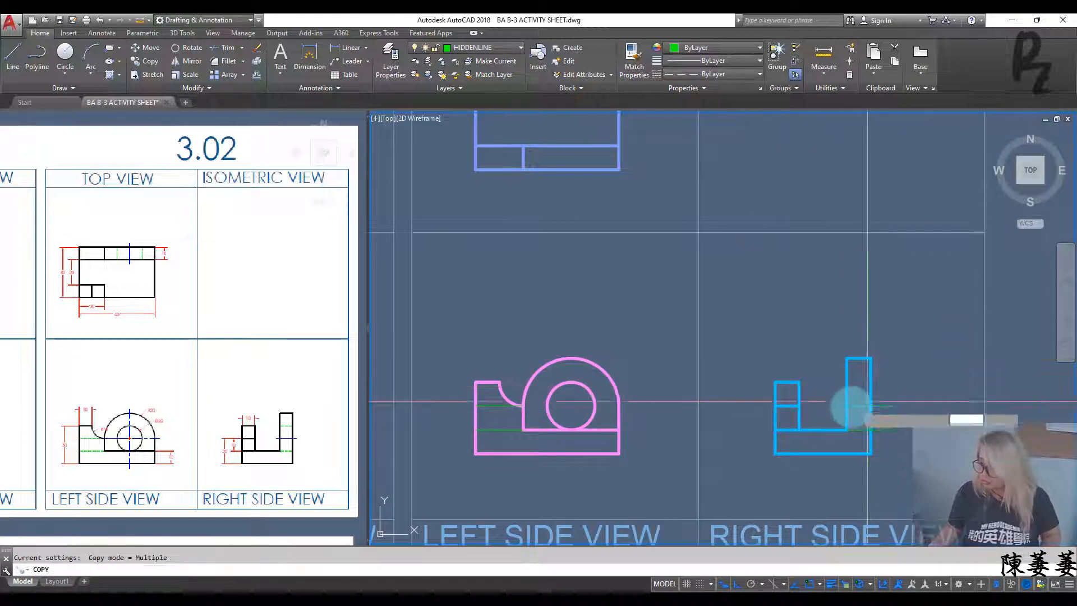
pyautogui.click(847, 405)
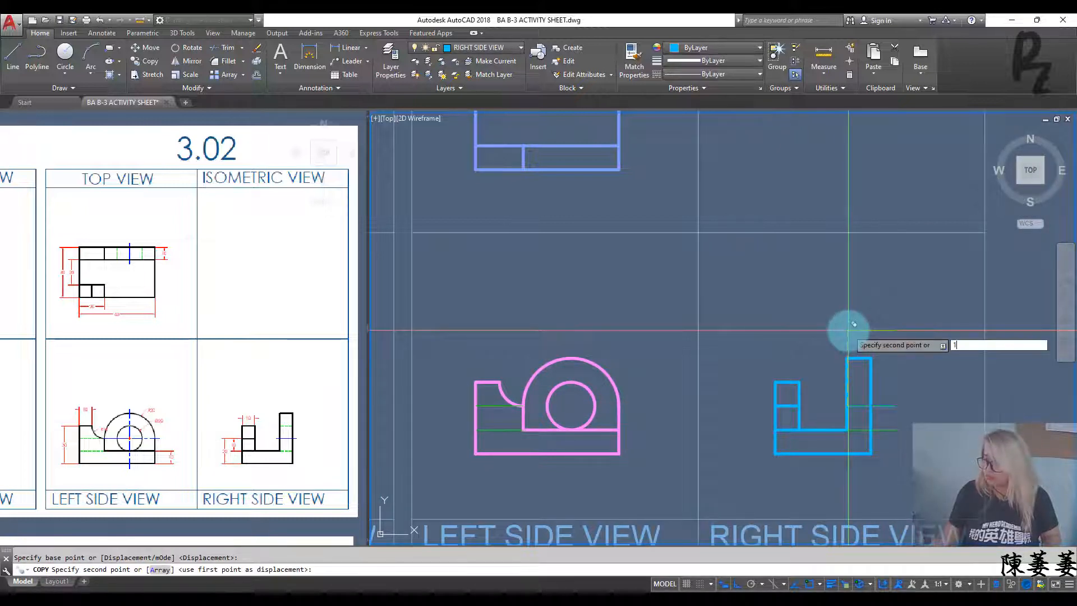
pyautogui.press('Escape')
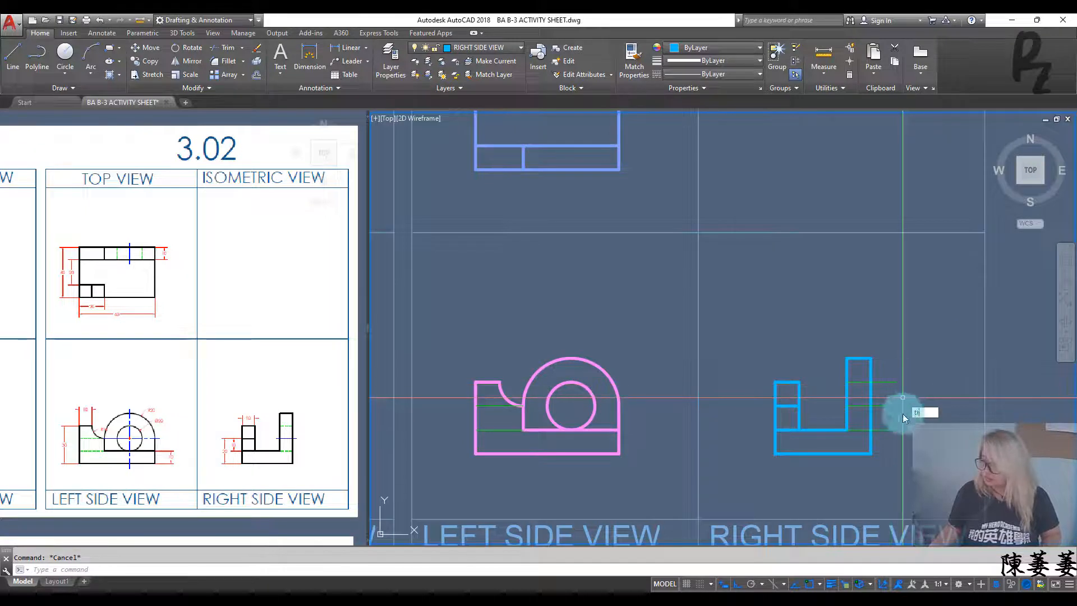
# Trim the hidden line ends that stick out past the tall post's outer edge
pyautogui.write('tr')
pyautogui.press('Return')
pyautogui.press('Return')
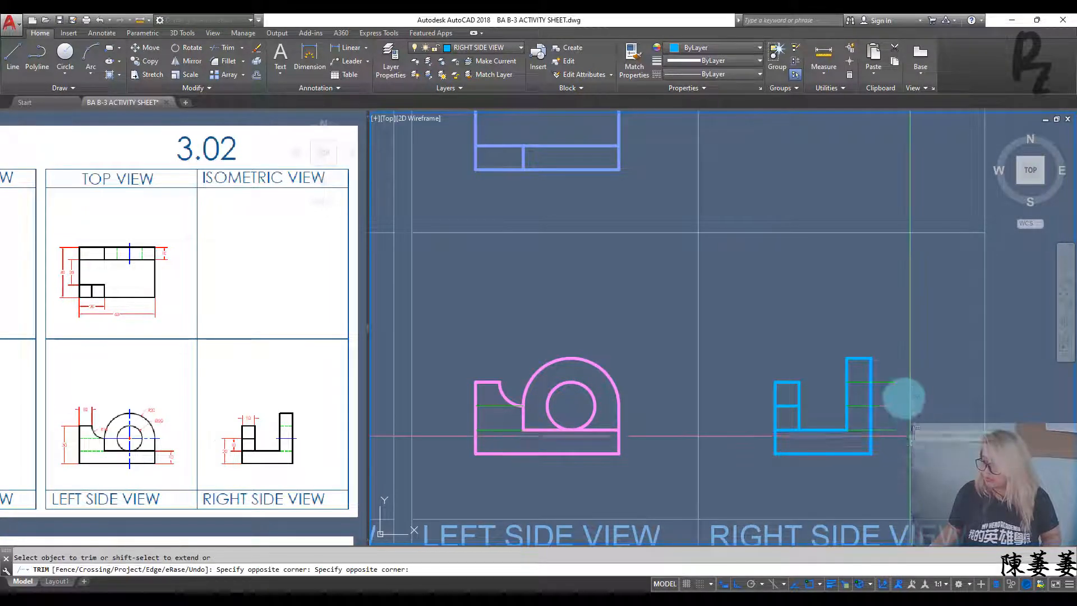
pyautogui.press('Escape')
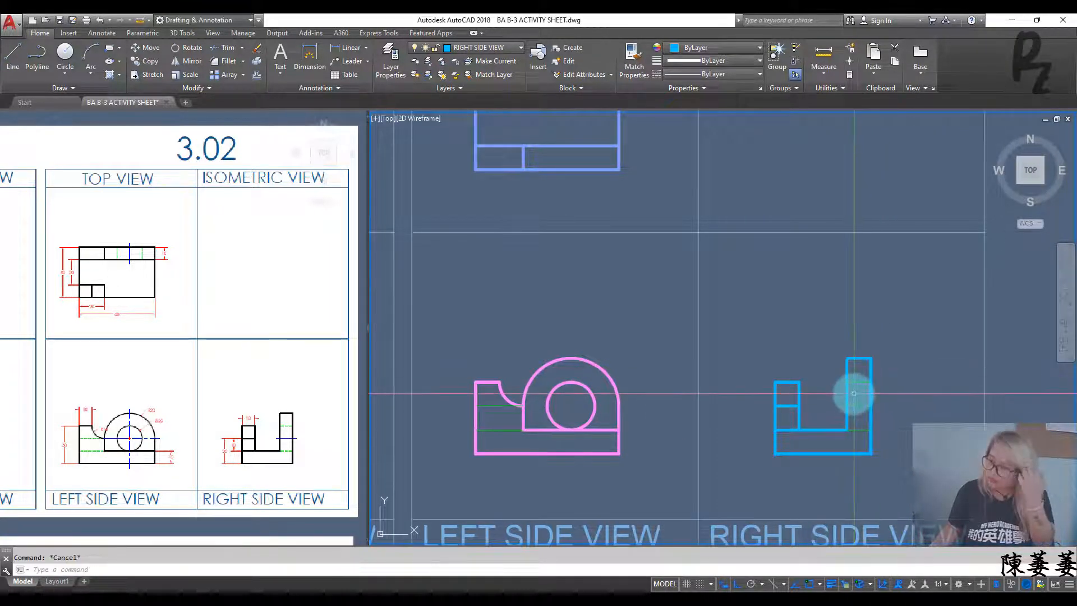
# Assign the middle of the tall post's three hidden lines to the CENTERLINE layer
pyautogui.click(859, 405)
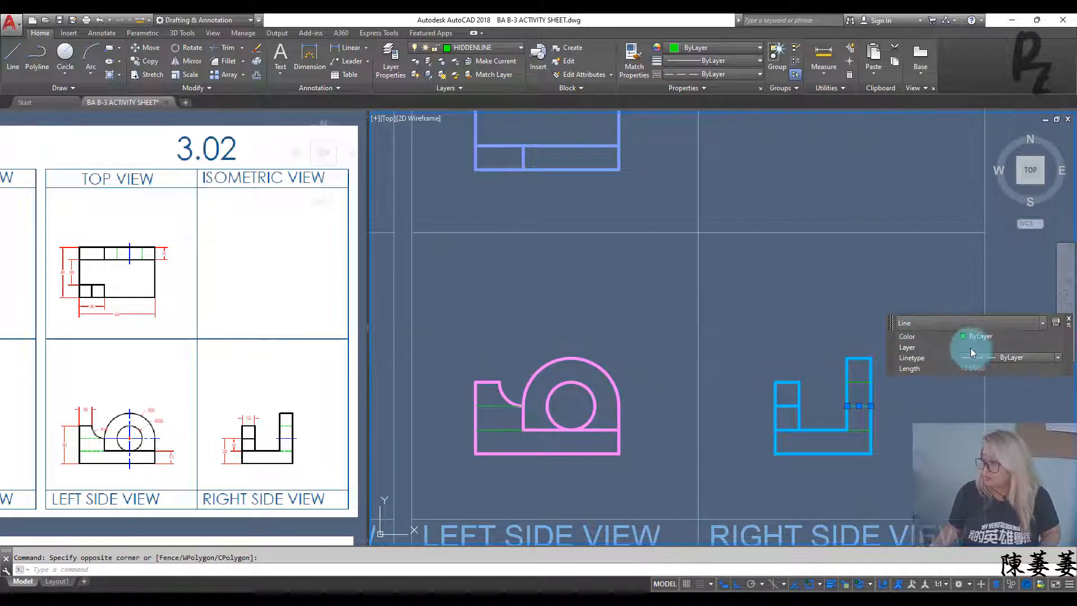
pyautogui.click(971, 348)
pyautogui.click(974, 367)
pyautogui.press('Escape')
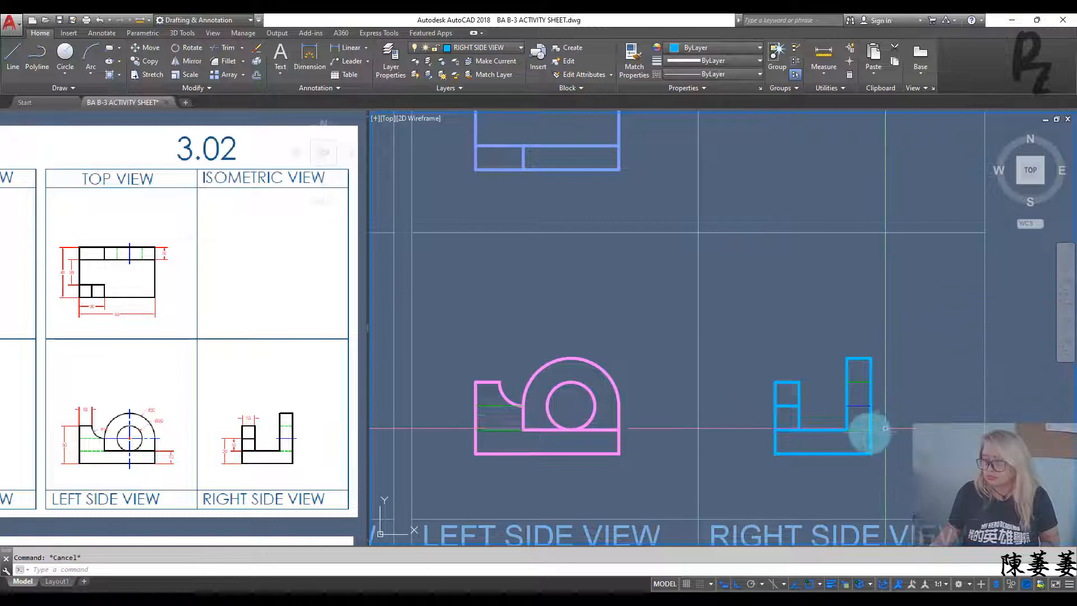
# Add a linear dimension for the depth of the top view's upper strip, placed outside its right edge
pyautogui.moveTo(780, 392); pyautogui.dragTo(805, 440, button='middle')
pyautogui.scroll(-2, 803, 415)
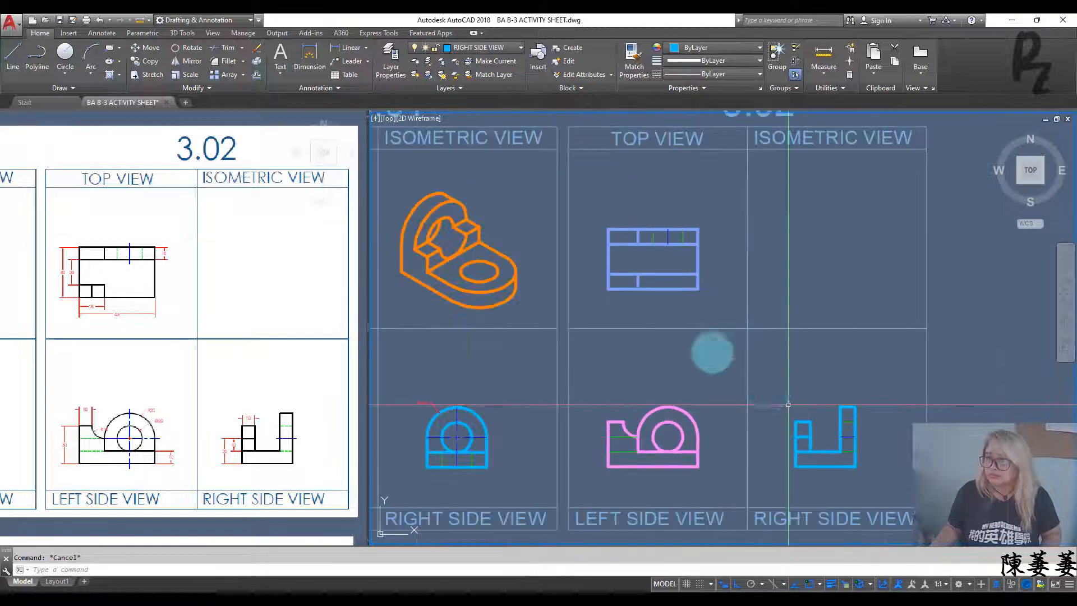
pyautogui.click(103, 33)
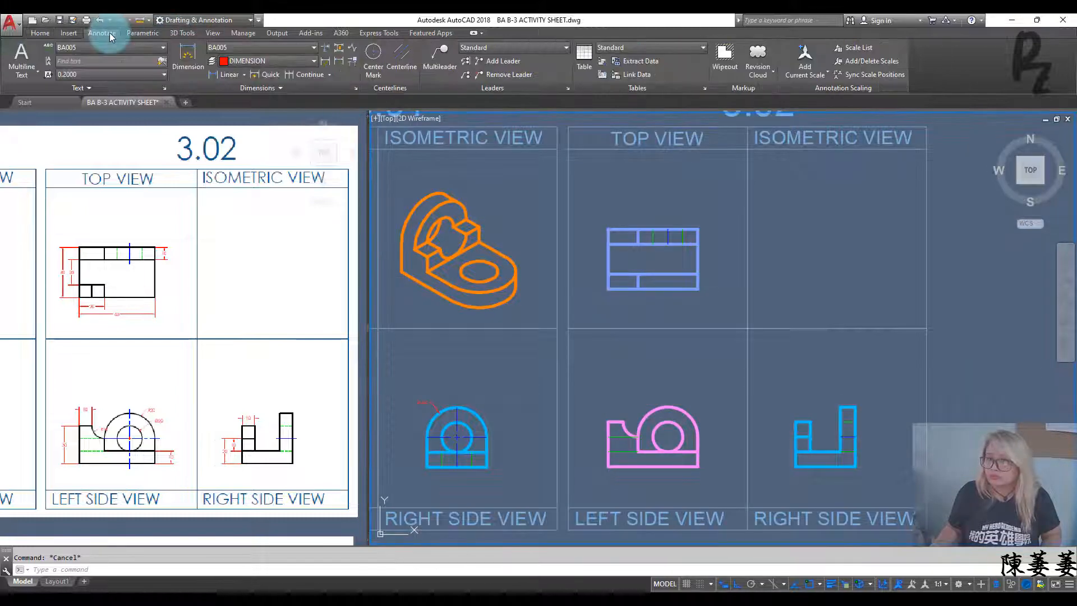
pyautogui.click(230, 75)
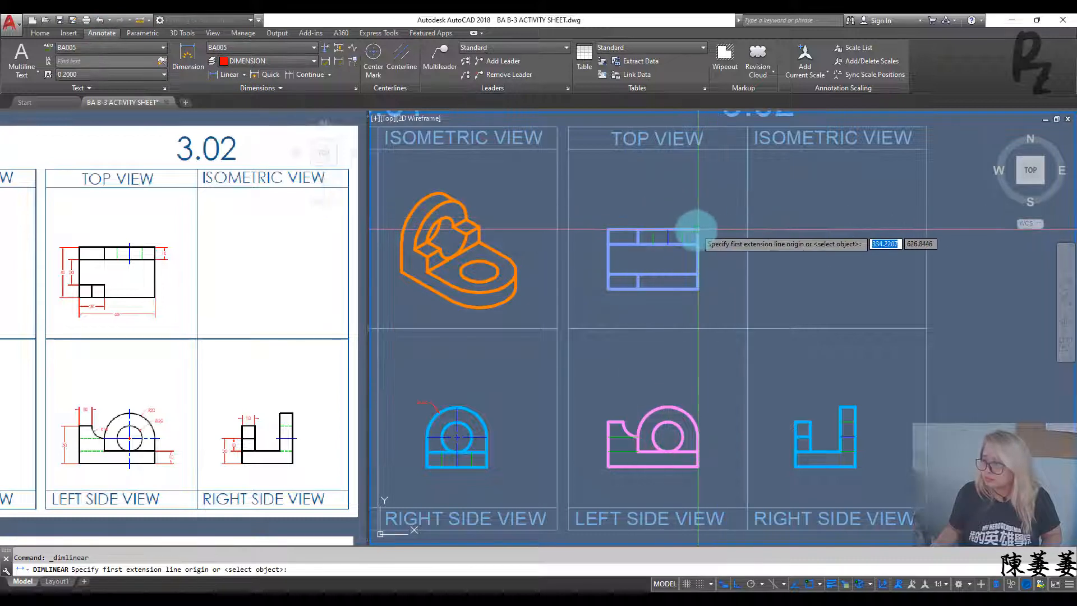
pyautogui.click(698, 229)
pyautogui.click(698, 244)
pyautogui.scroll(5, 697, 243)
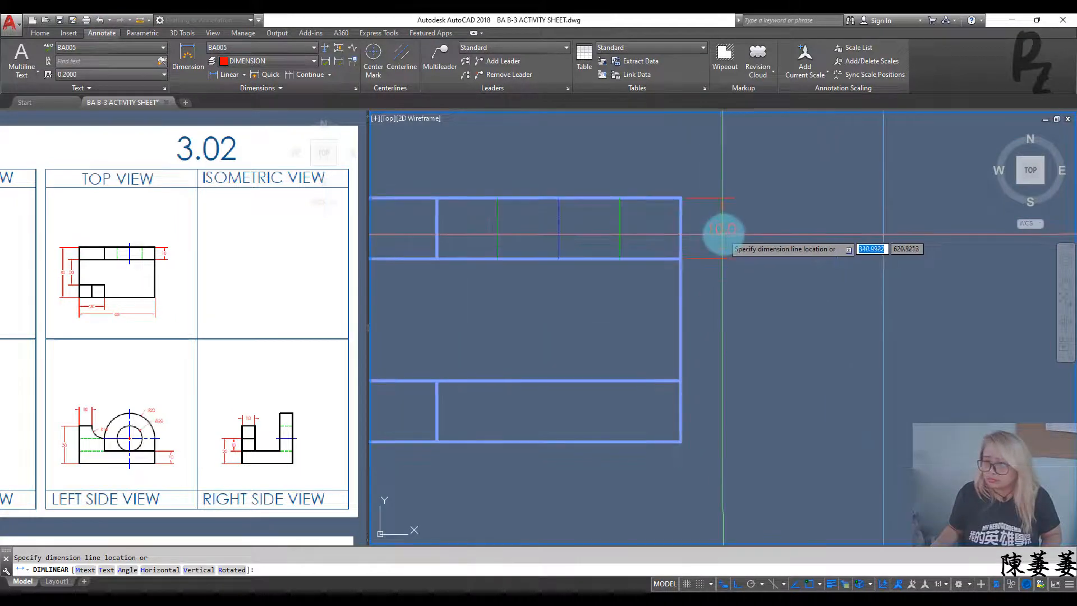
pyautogui.click(723, 234)
# Add a vertical linear dimension between the top view's upper and lower strips, placed outside its left edge
pyautogui.moveTo(687, 253); pyautogui.dragTo(918, 261, button='middle')
pyautogui.press('space')
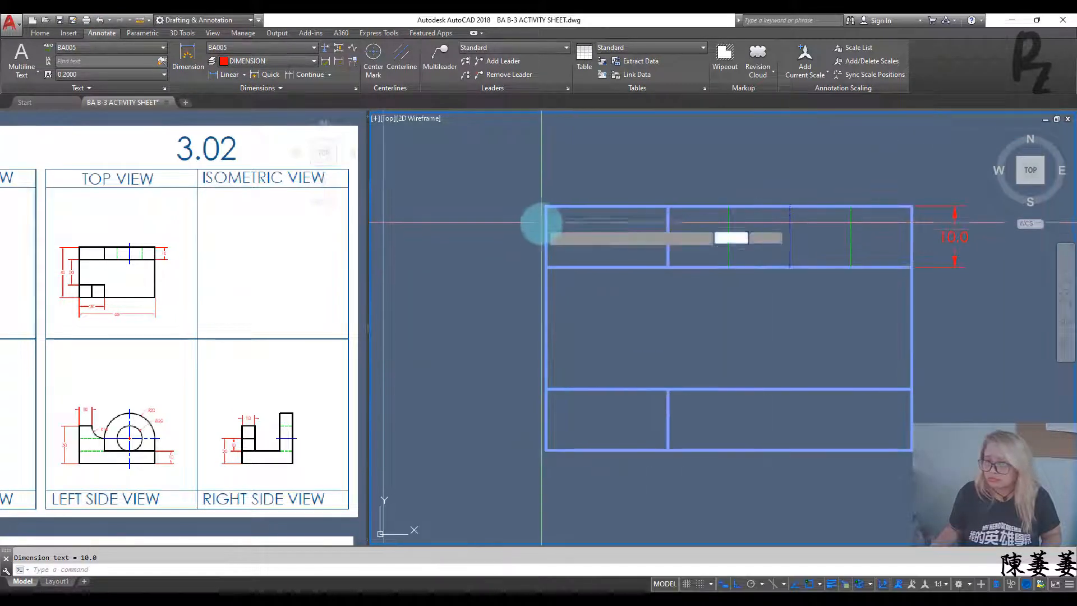
pyautogui.click(547, 267)
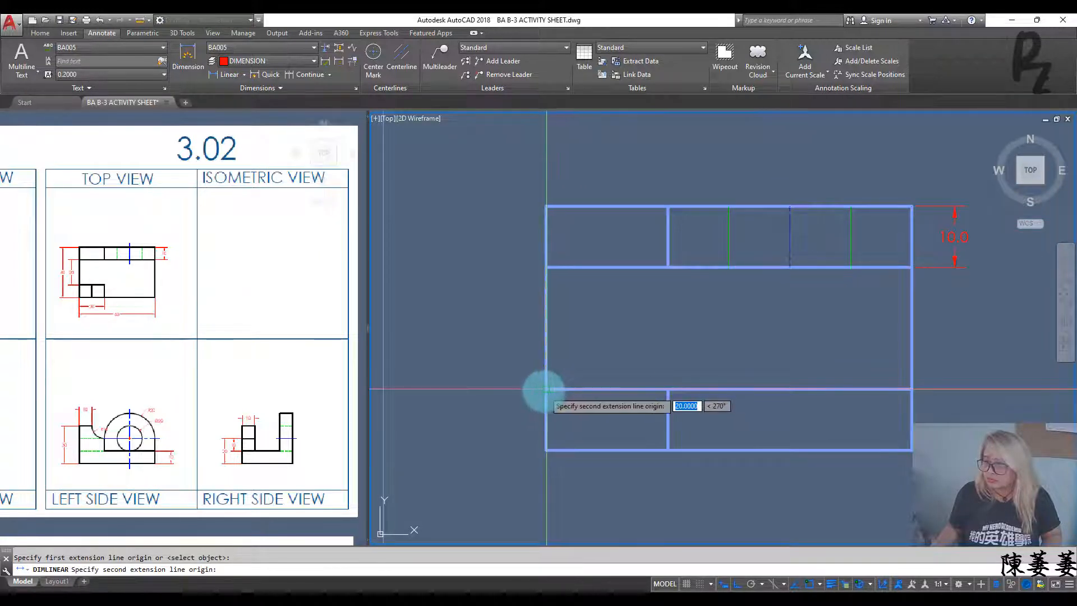
pyautogui.click(547, 388)
pyautogui.click(503, 381)
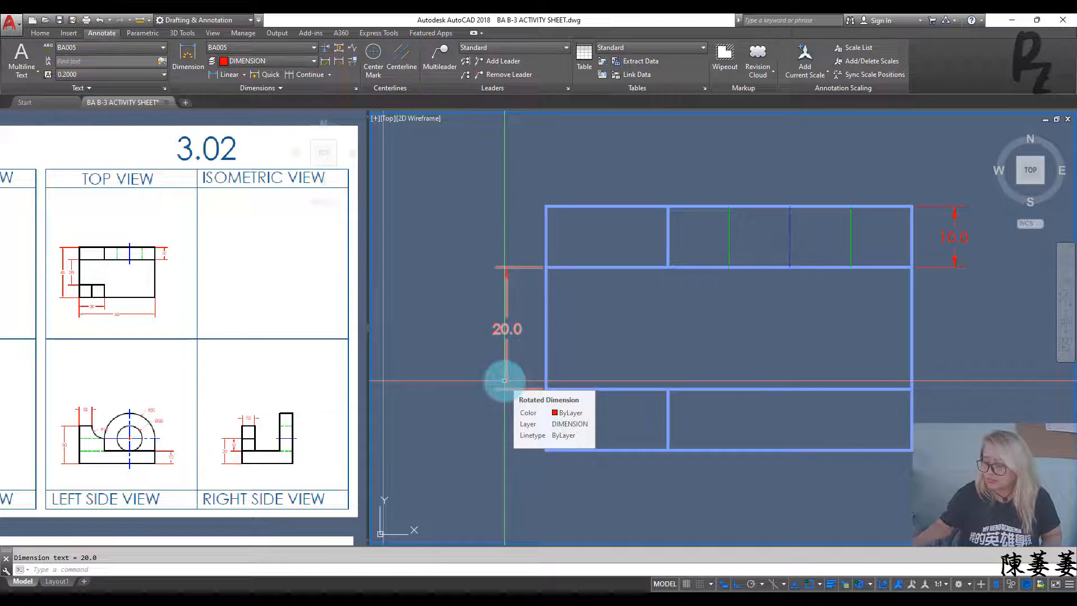
# Add a vertical linear dimension for the top view's overall depth, placed outside the existing dimension along its left edge
pyautogui.press('space')
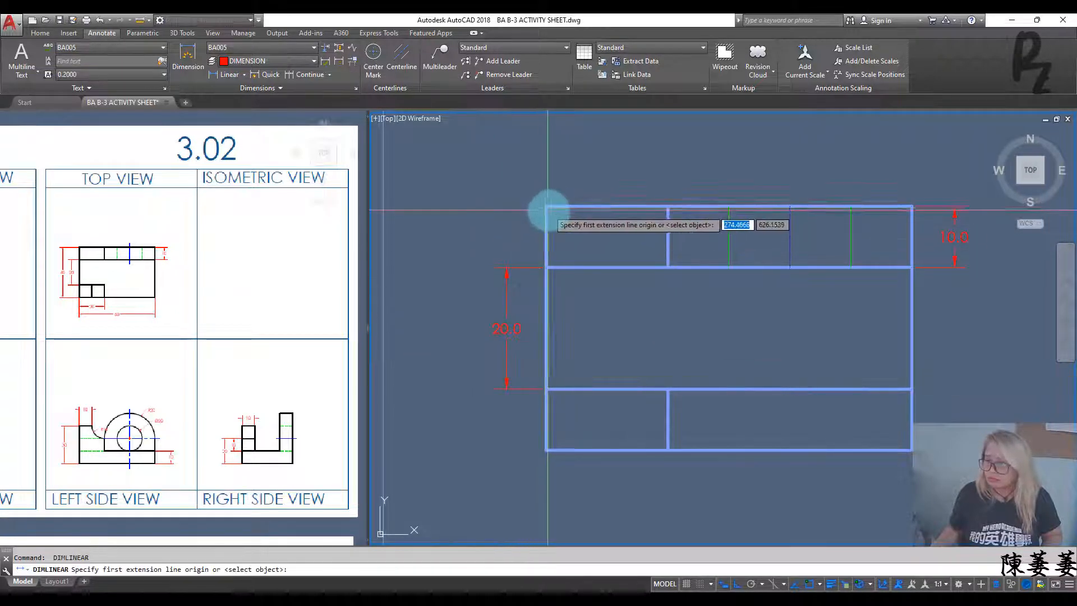
pyautogui.click(544, 206)
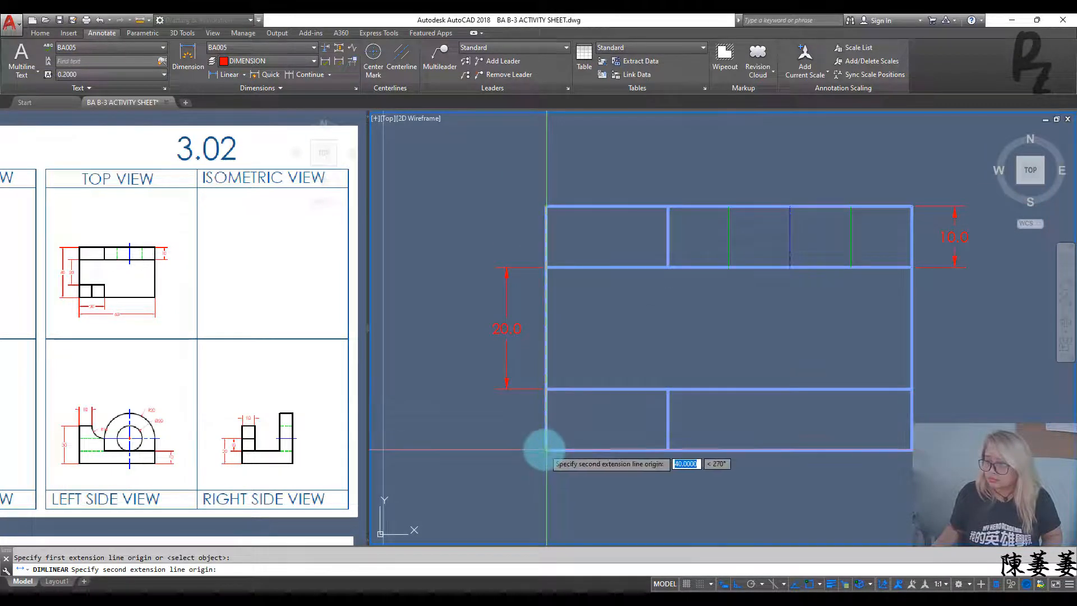
pyautogui.click(545, 449)
pyautogui.click(455, 441)
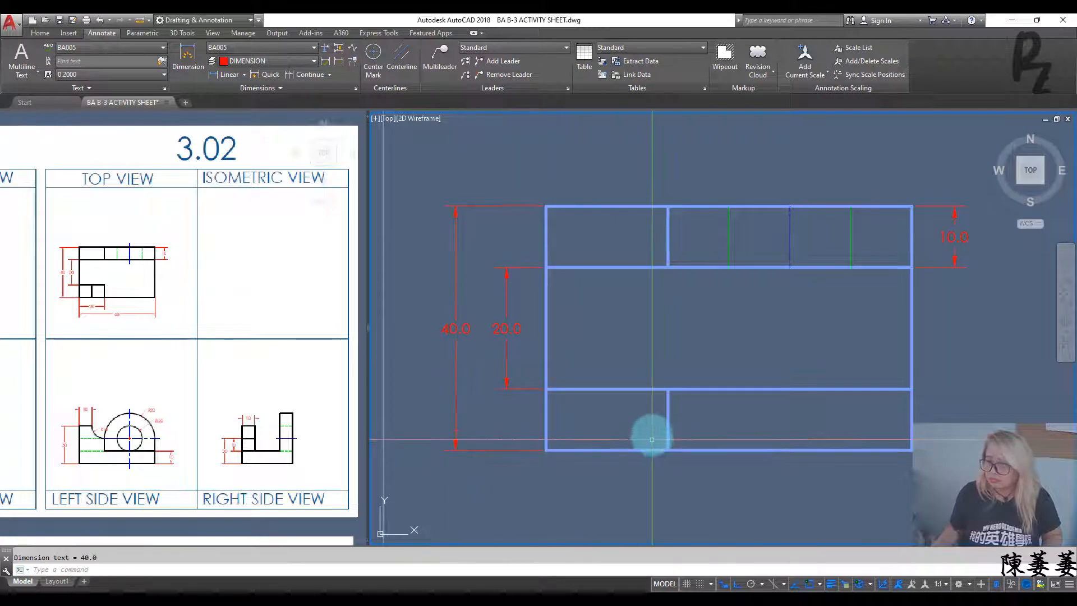
# Add a horizontal linear dimension for the width of the top view's lower-left block, placed below the view
pyautogui.moveTo(643, 446); pyautogui.dragTo(640, 343, button='middle')
pyautogui.press('space')
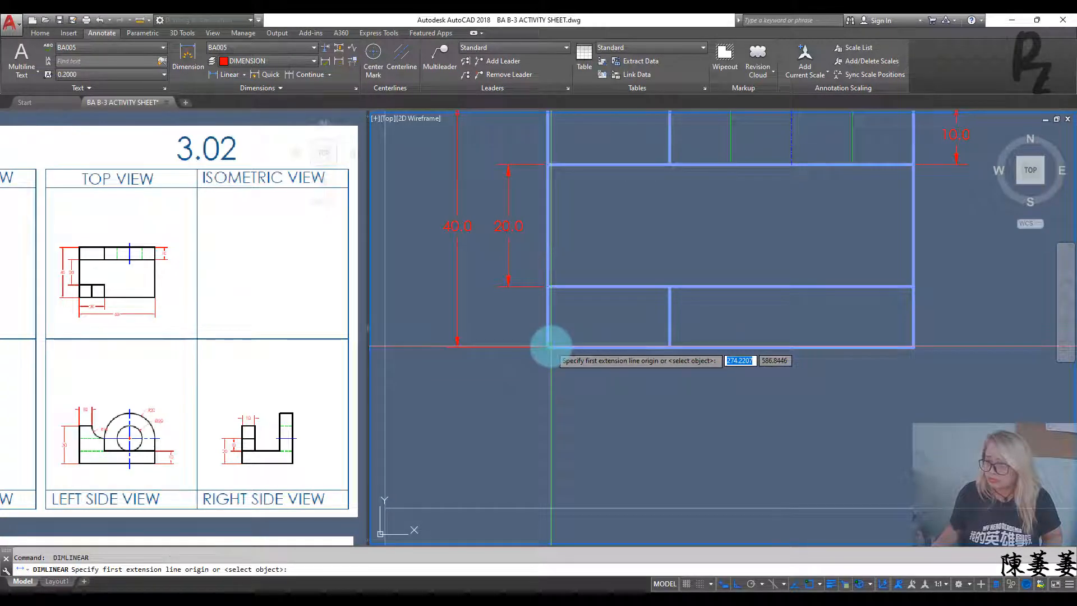
pyautogui.click(549, 347)
pyautogui.click(669, 347)
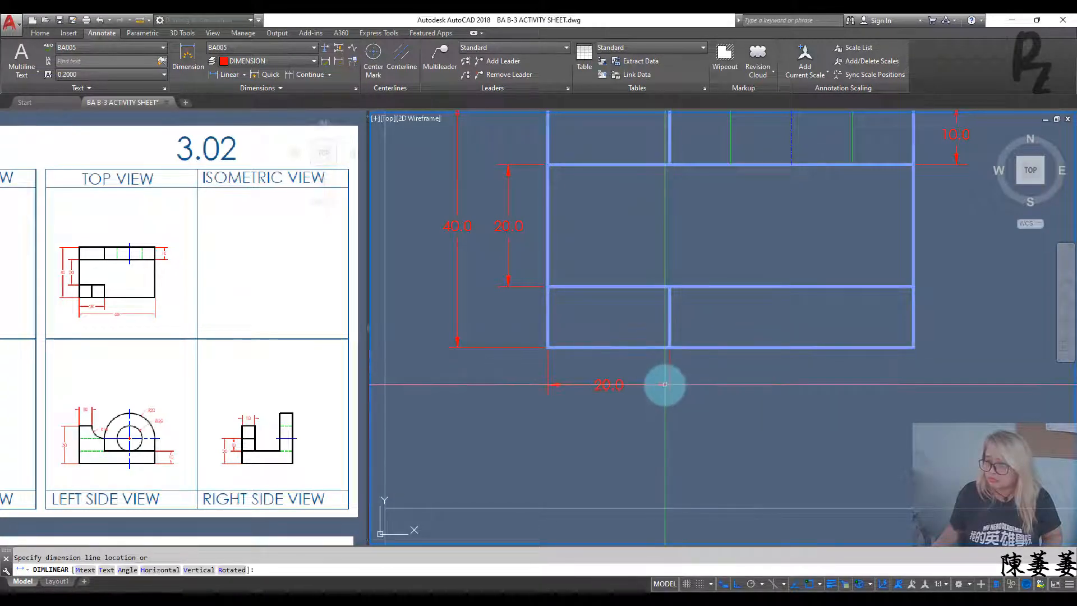
pyautogui.click(665, 384)
# Offset the short vertical line in the top view's lower strip by 10 toward the view's left edge
pyautogui.scroll(-4, 668, 371)
pyautogui.scroll(5, 674, 309)
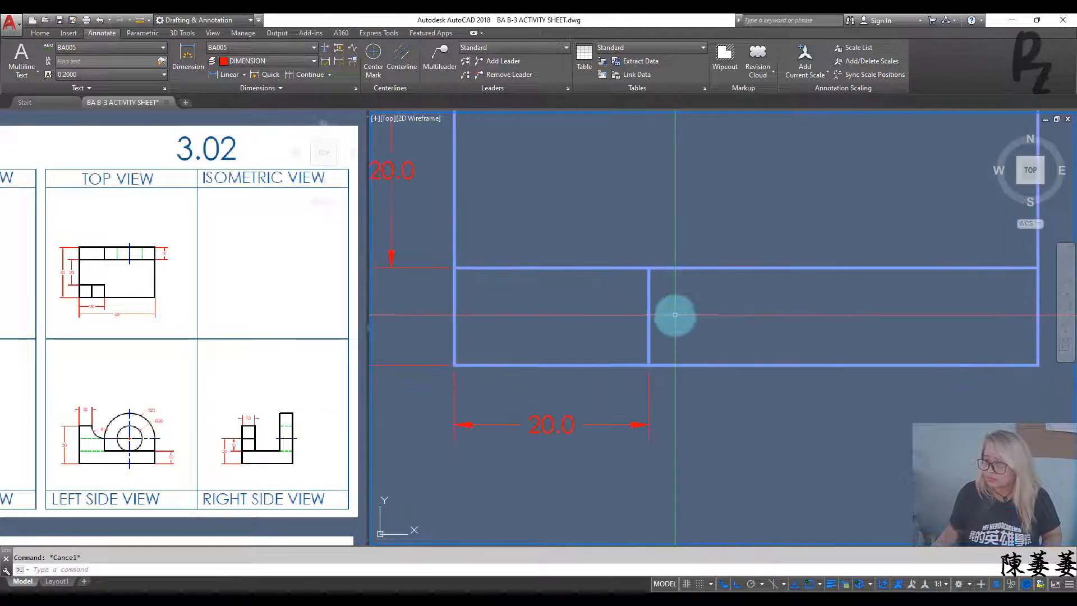
pyautogui.click(674, 313)
pyautogui.click(534, 305)
pyautogui.write('o')
pyautogui.press('Return')
pyautogui.write('10')
pyautogui.press('Return')
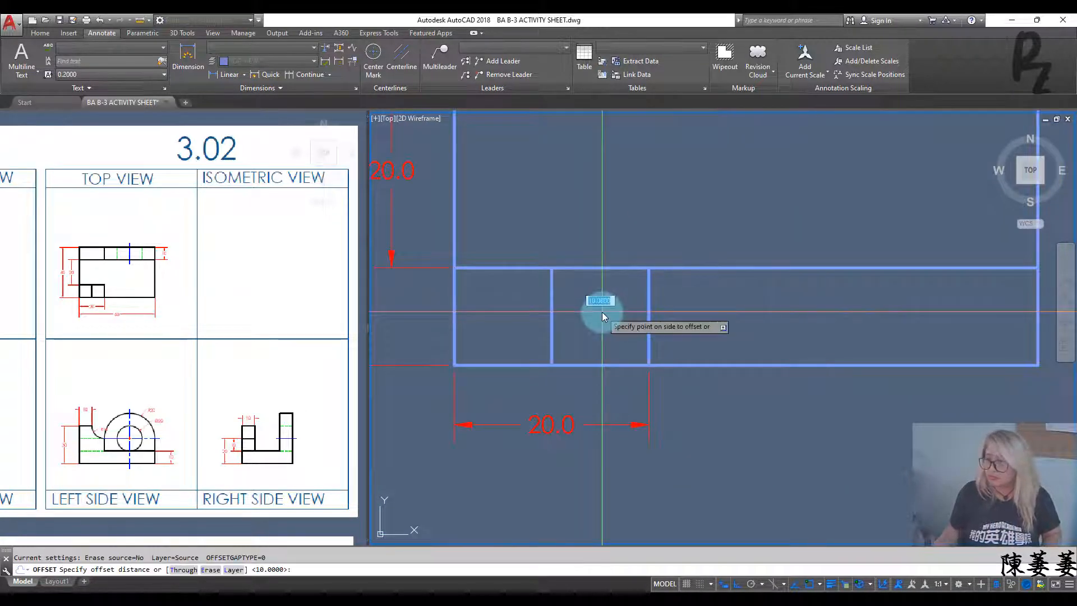
pyautogui.click(572, 307)
pyautogui.scroll(-2, 618, 341)
pyautogui.press('Escape')
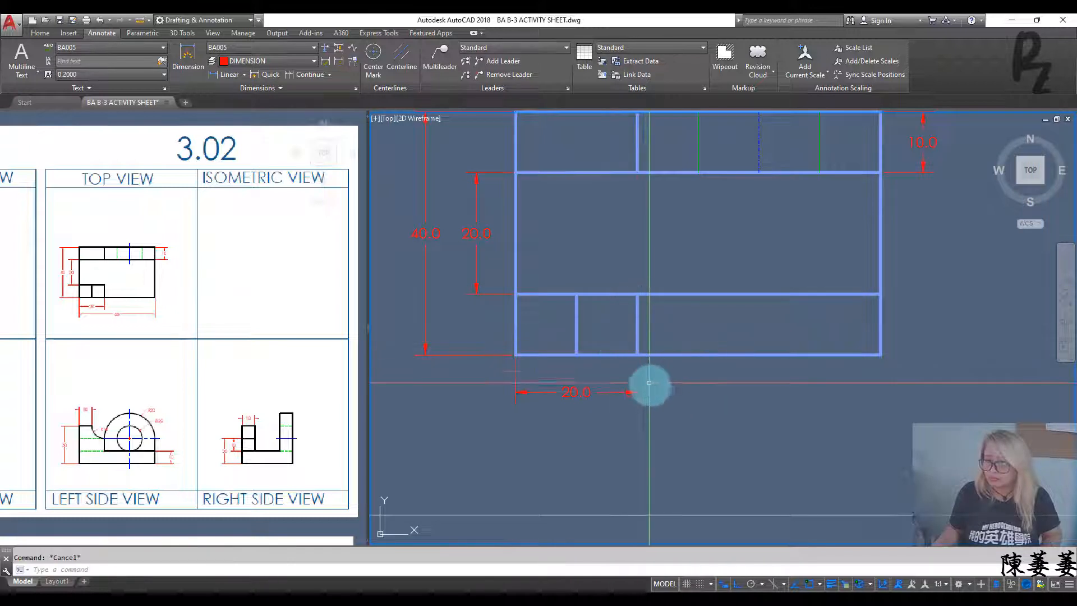
# Add a horizontal linear dimension for the top view's overall width, placed below the lower-left block's dimension
pyautogui.moveTo(649, 385); pyautogui.dragTo(650, 216, button='middle')
pyautogui.scroll(-2, 643, 258)
pyautogui.moveTo(619, 376); pyautogui.dragTo(617, 217, button='middle')
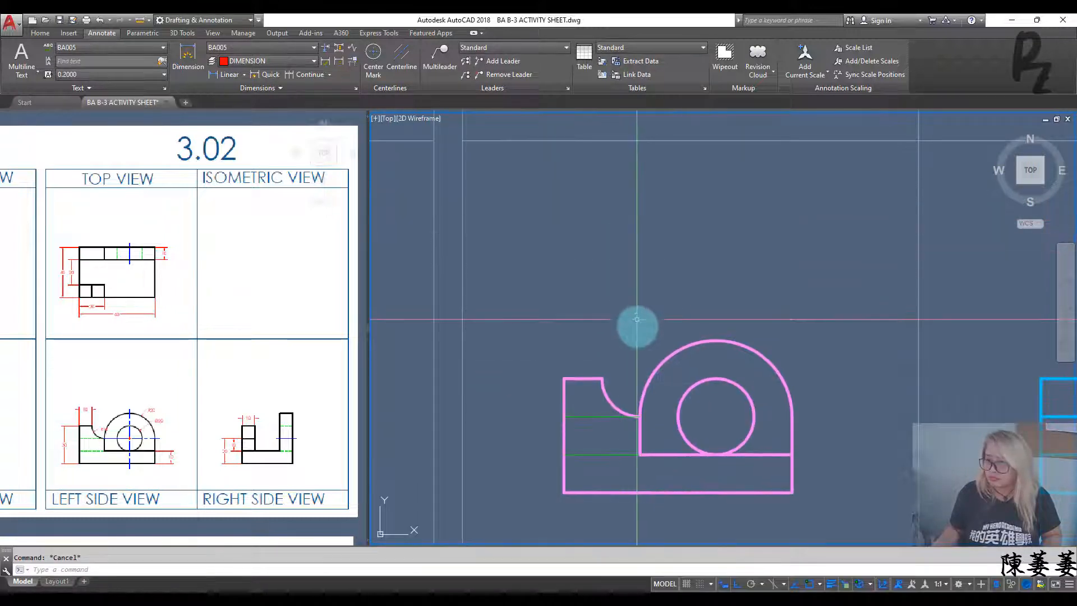
pyautogui.moveTo(636, 320); pyautogui.dragTo(628, 532, button='middle')
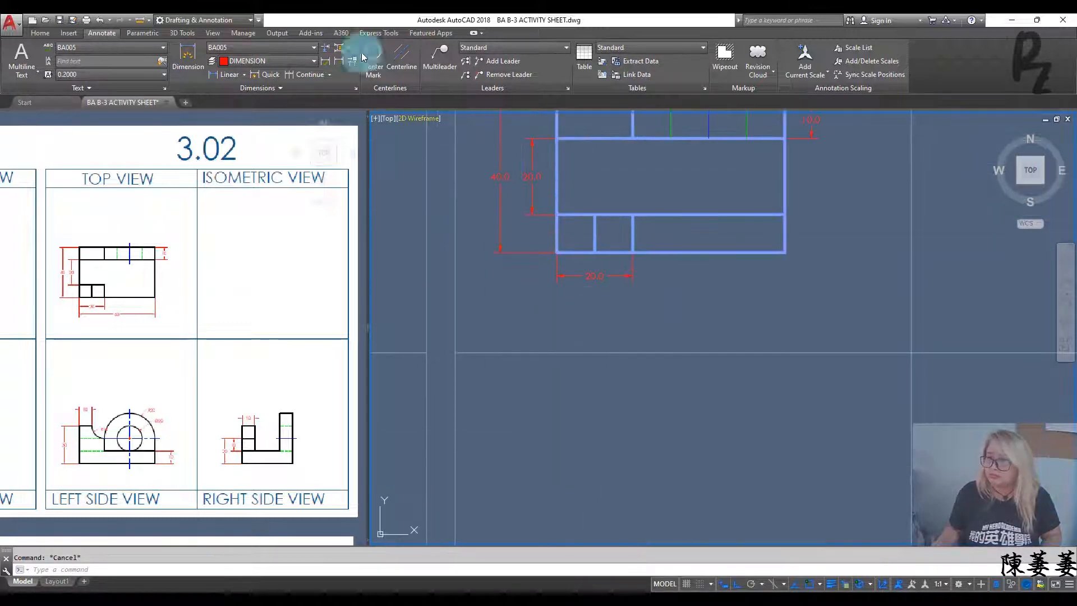
pyautogui.click(231, 78)
pyautogui.click(556, 252)
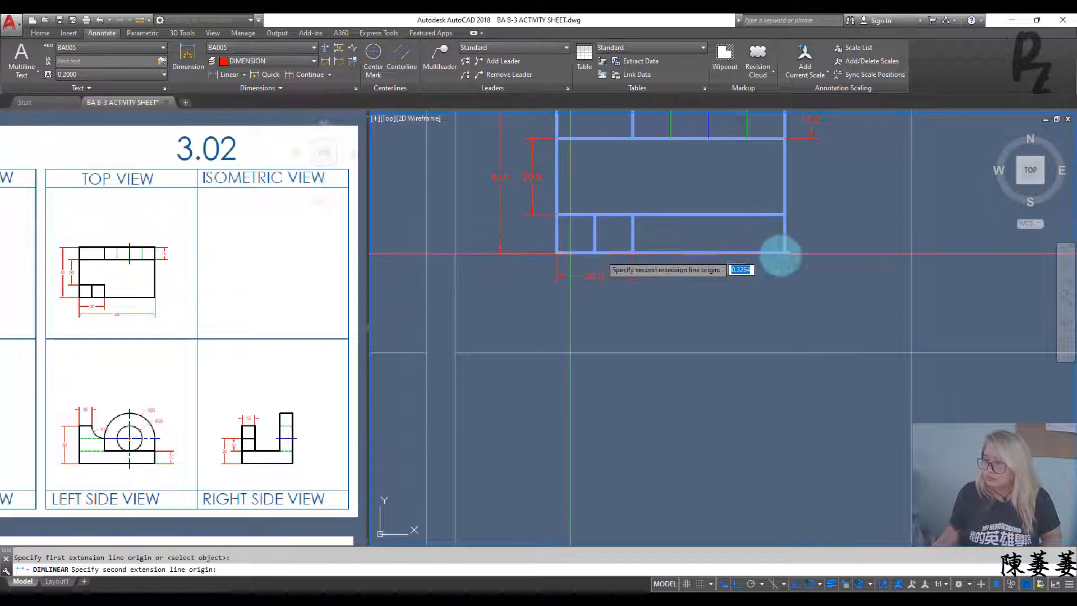
pyautogui.click(783, 253)
pyautogui.click(777, 297)
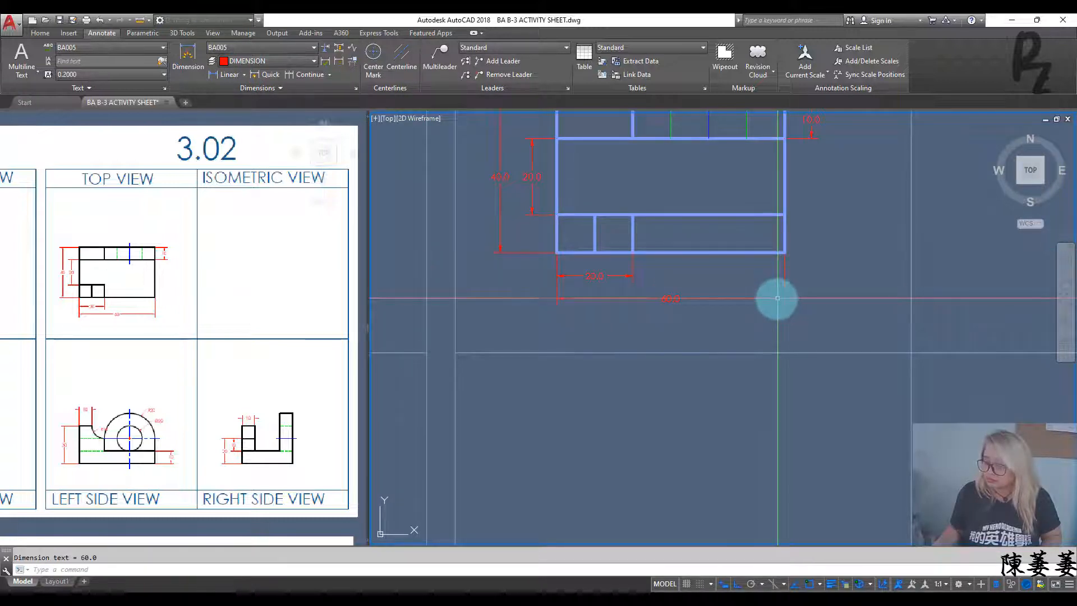
# Dimension the short top edge of the left side view's post by selecting the edge, placing the dimension above it
pyautogui.moveTo(762, 334); pyautogui.dragTo(797, 101, button='middle')
pyautogui.moveTo(763, 354); pyautogui.dragTo(735, 289, button='middle')
pyautogui.press('space')
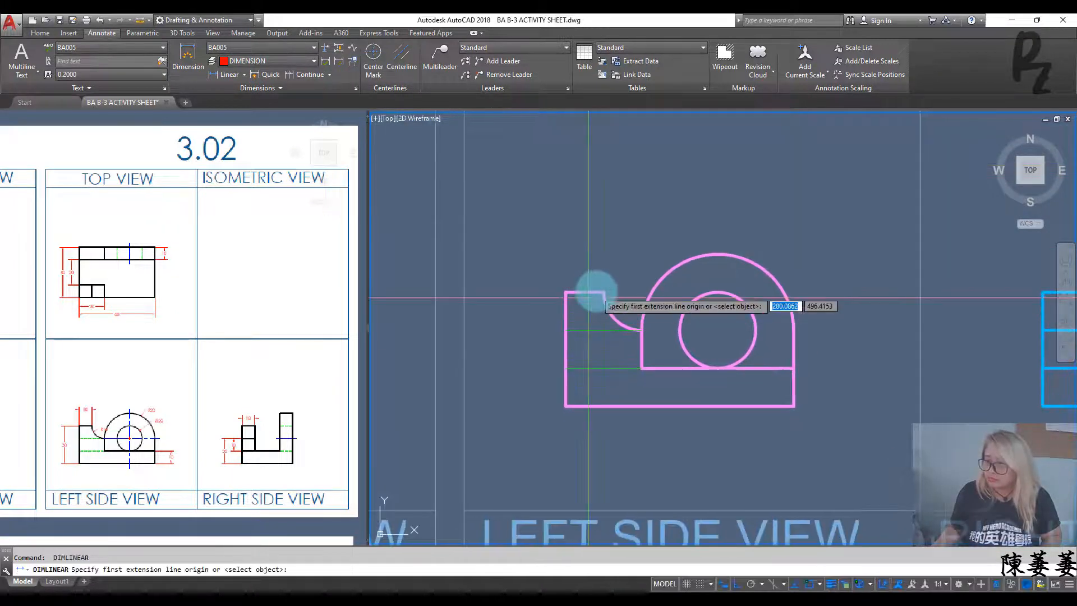
pyautogui.press('Return')
pyautogui.click(580, 292)
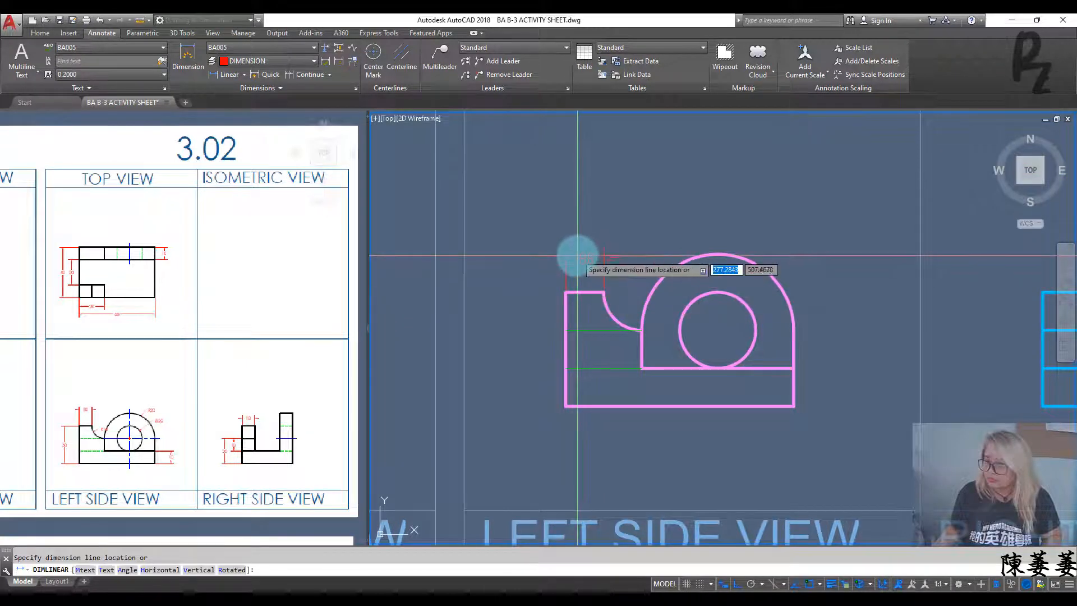
pyautogui.click(573, 230)
# Add a vertical linear dimension for the full height of the left side view's left edge, placed outside it
pyautogui.press('space')
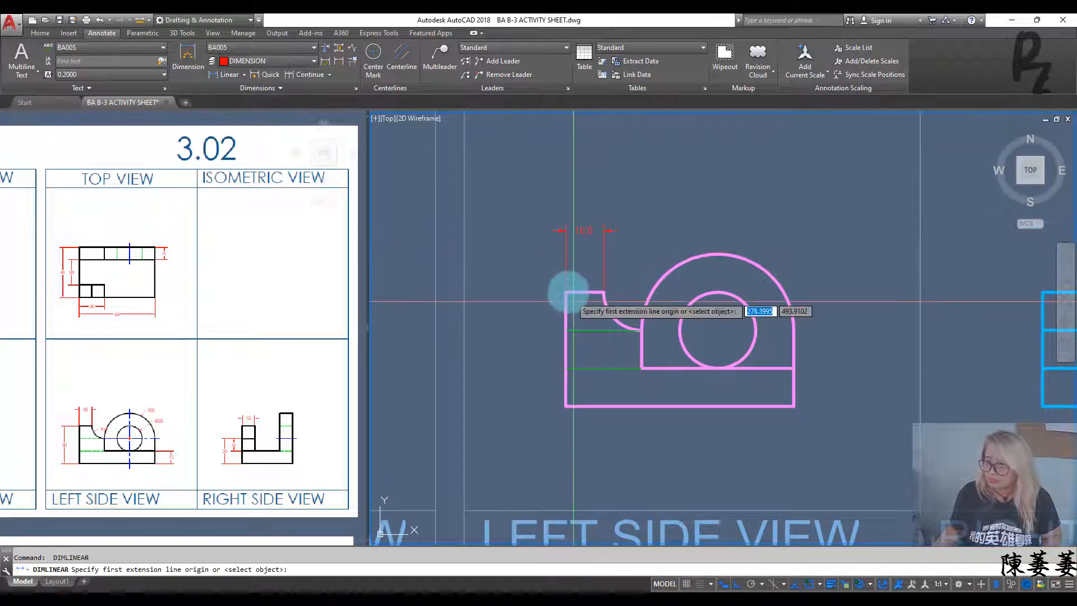
pyautogui.click(565, 292)
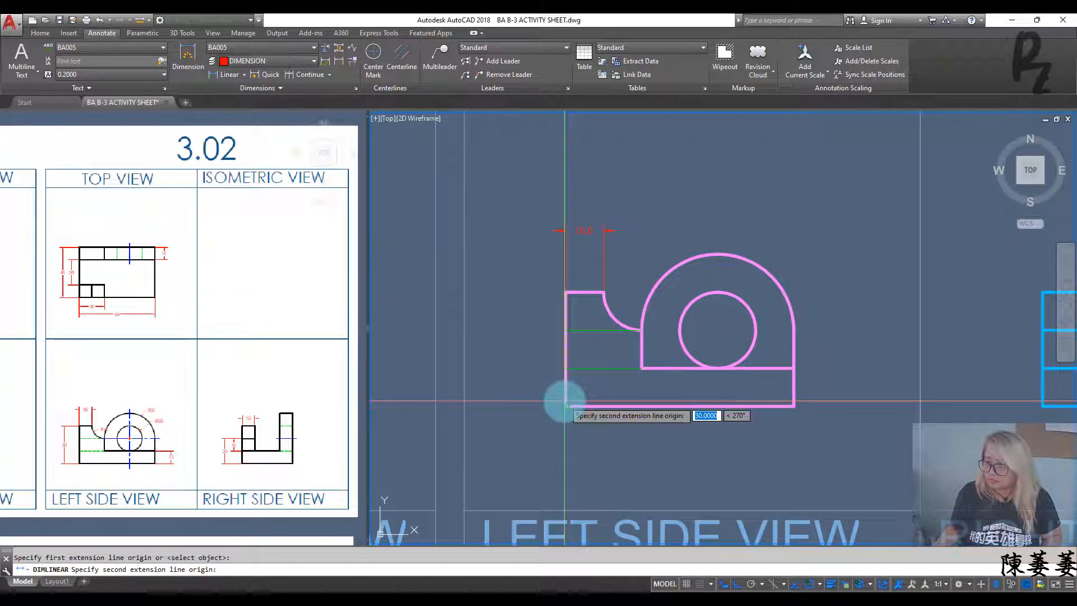
pyautogui.click(565, 402)
pyautogui.click(529, 399)
# Add a vertical linear dimension for the base thickness of the left side view, placed outside its right edge
pyautogui.press('space')
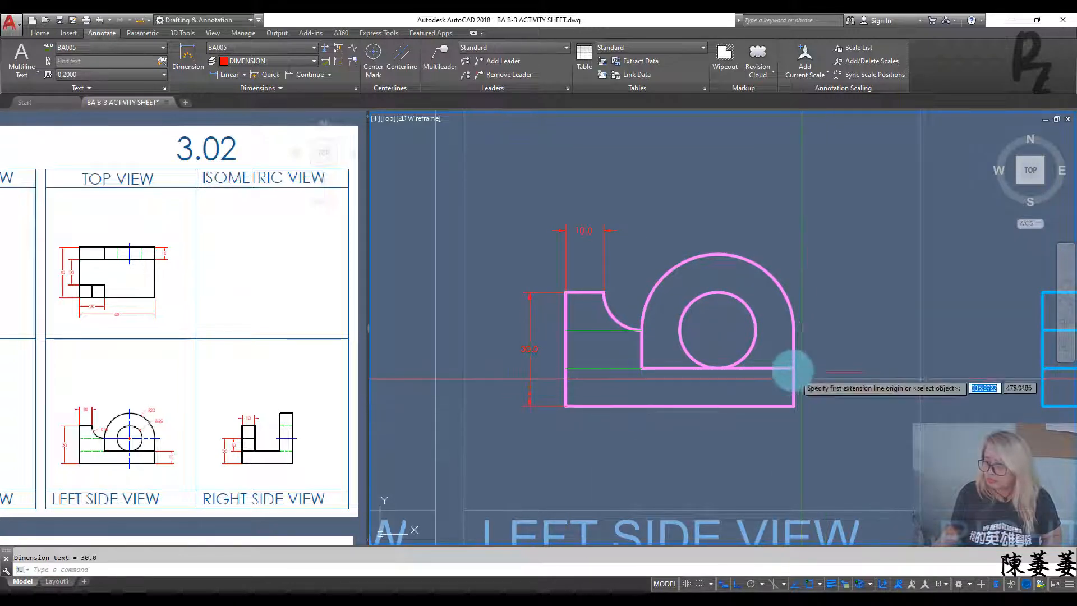
pyautogui.click(793, 368)
pyautogui.click(793, 404)
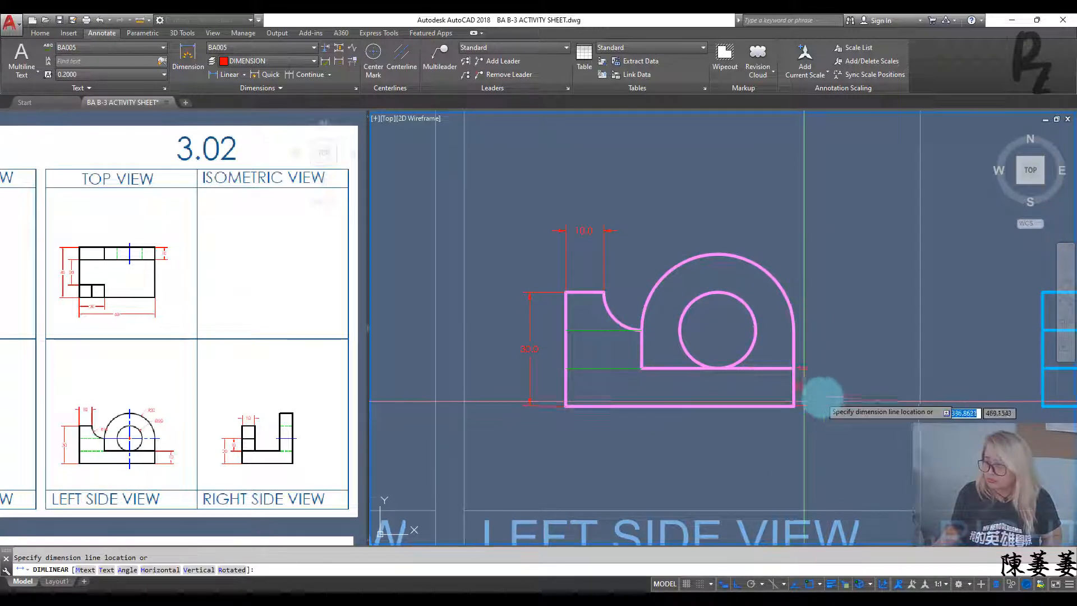
pyautogui.click(821, 397)
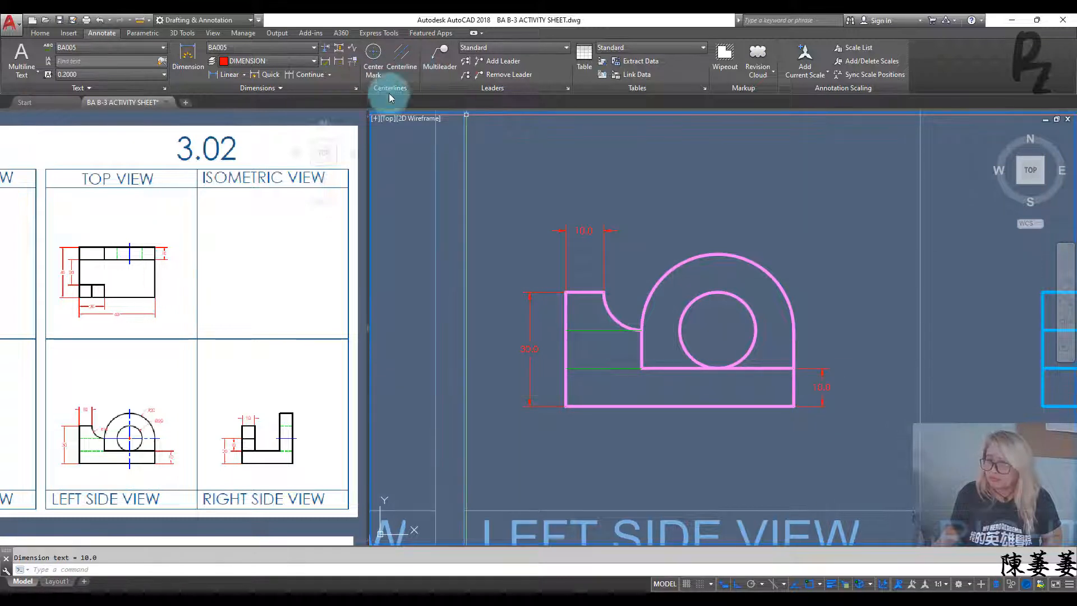
# Add radius dimensions to the left side view's small concave arc and its large outer arc
pyautogui.click(245, 75)
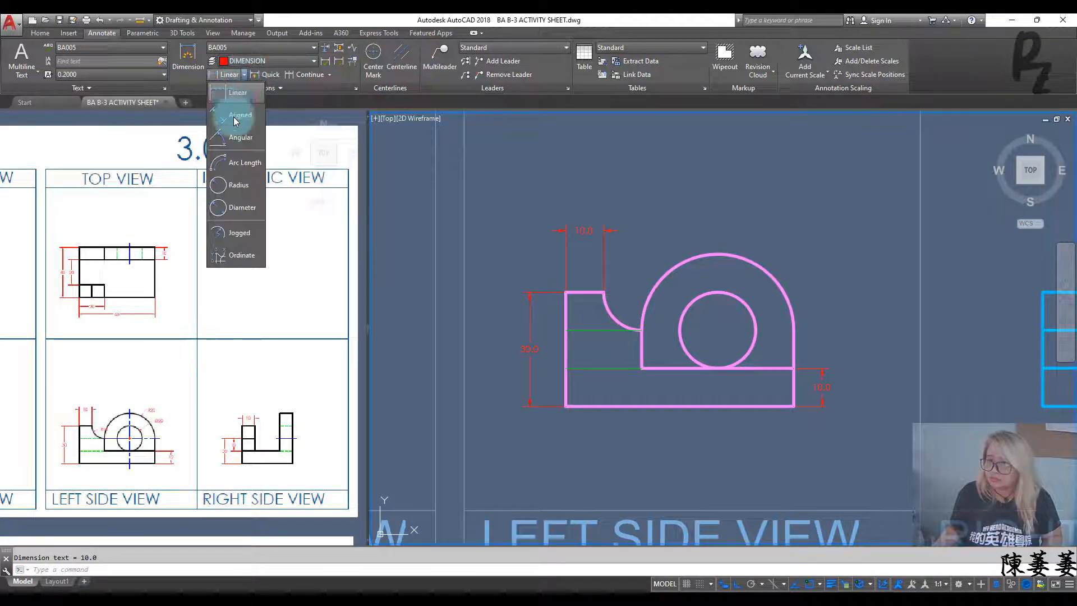
pyautogui.click(235, 184)
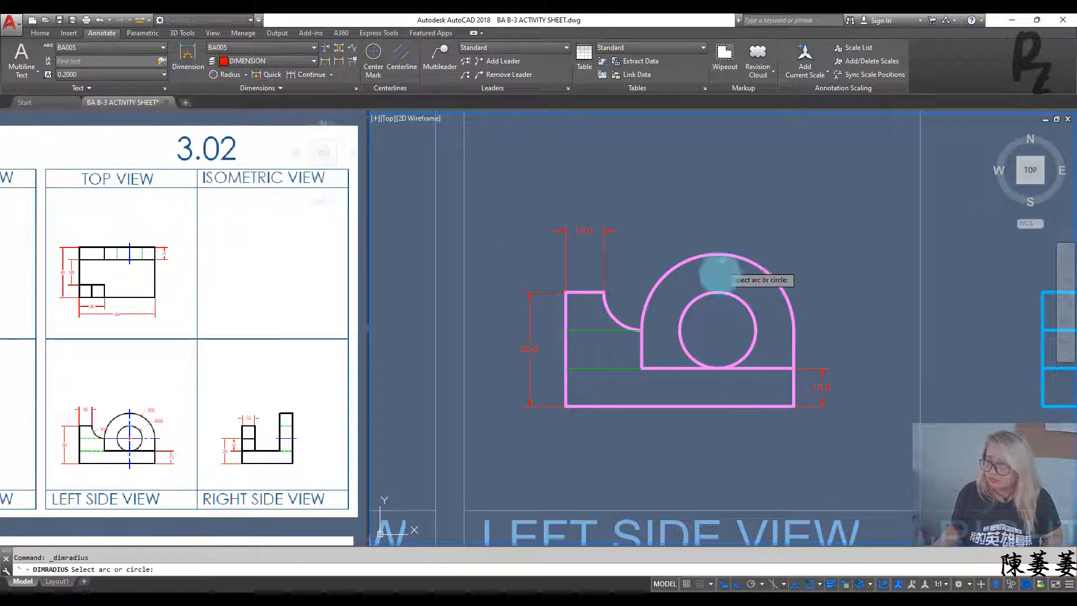
pyautogui.click(609, 311)
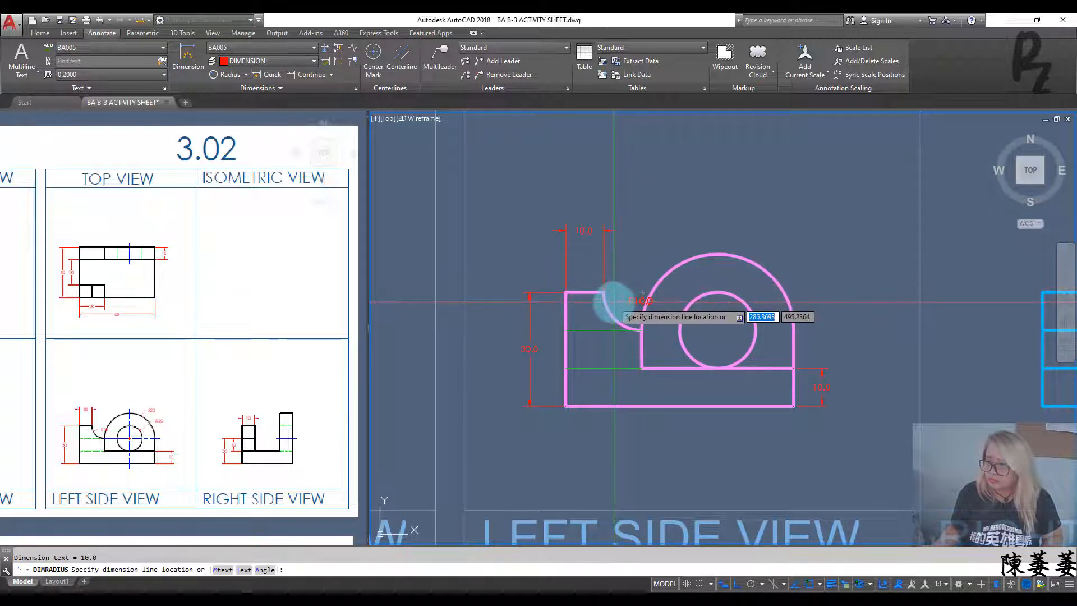
pyautogui.click(614, 301)
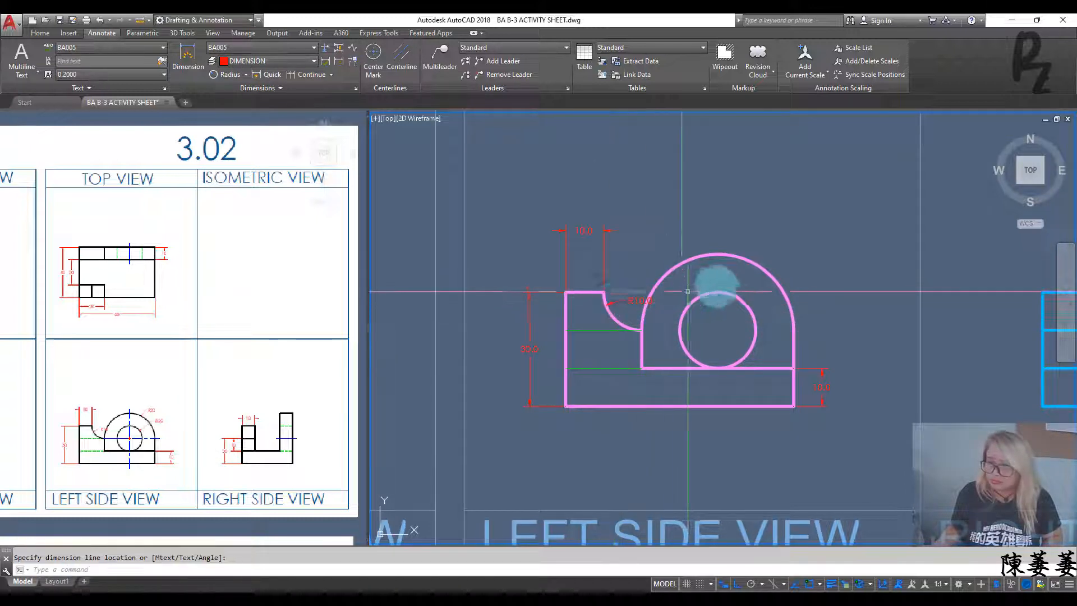
pyautogui.click(740, 259)
pyautogui.click(761, 243)
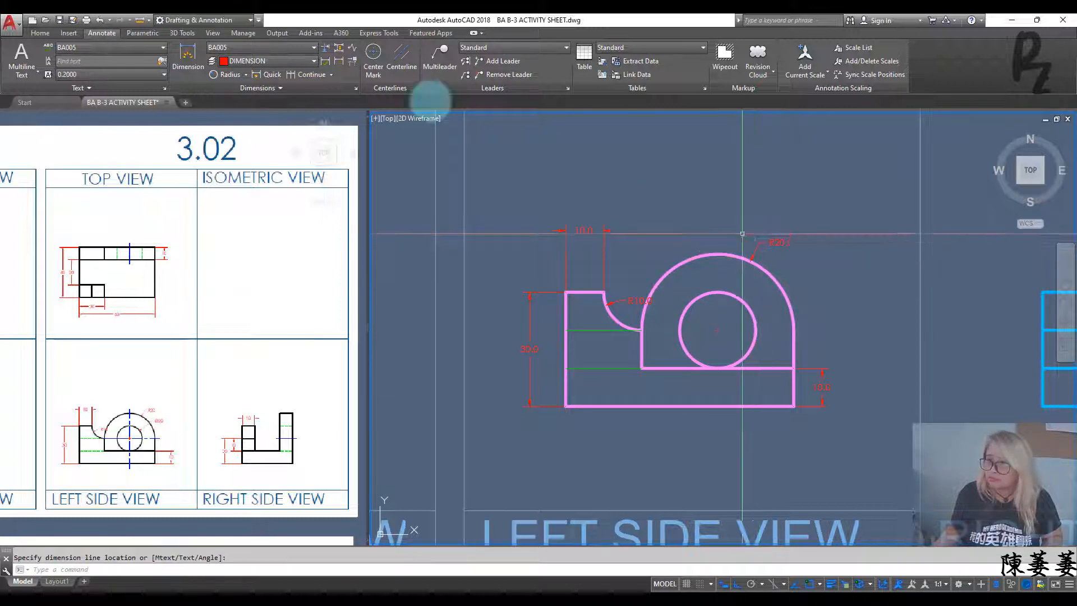
# Add a diameter dimension to the left side view's inner circle, with its text outside the large arc
pyautogui.click(247, 75)
pyautogui.click(233, 203)
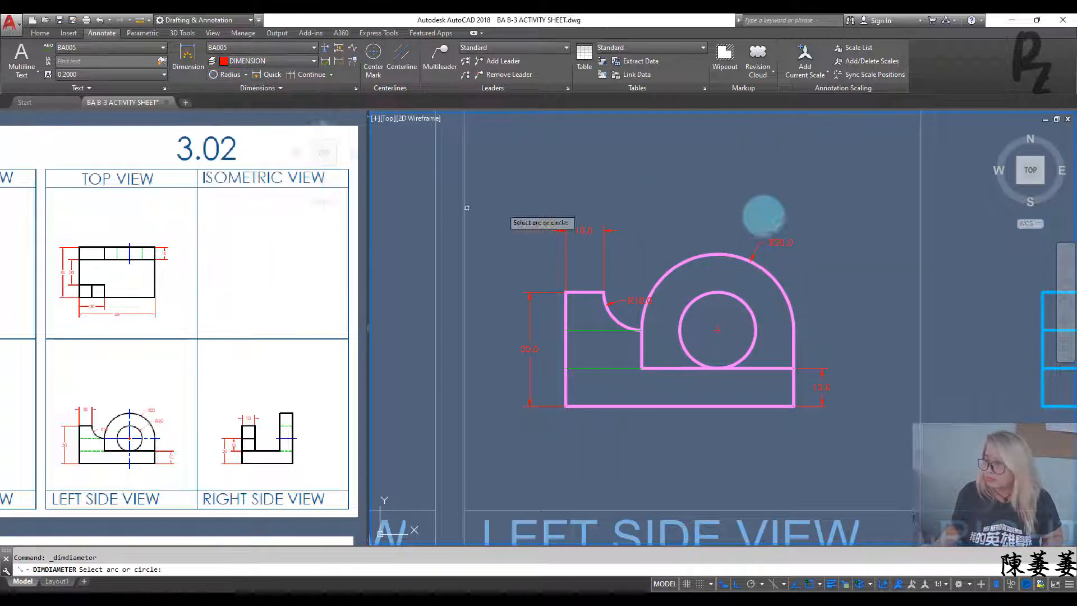
pyautogui.click(748, 309)
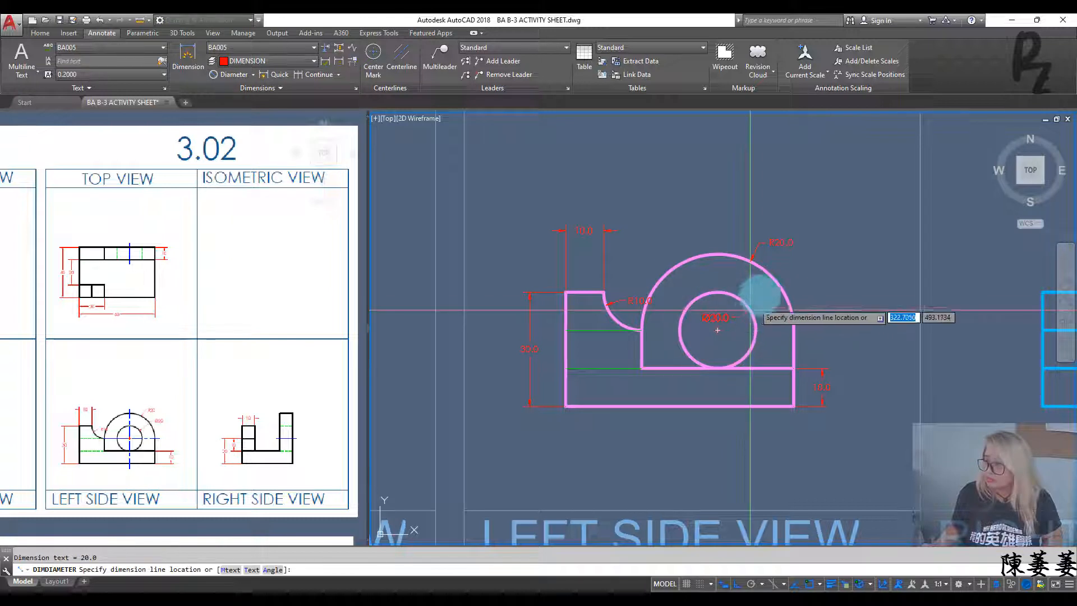
pyautogui.click(772, 265)
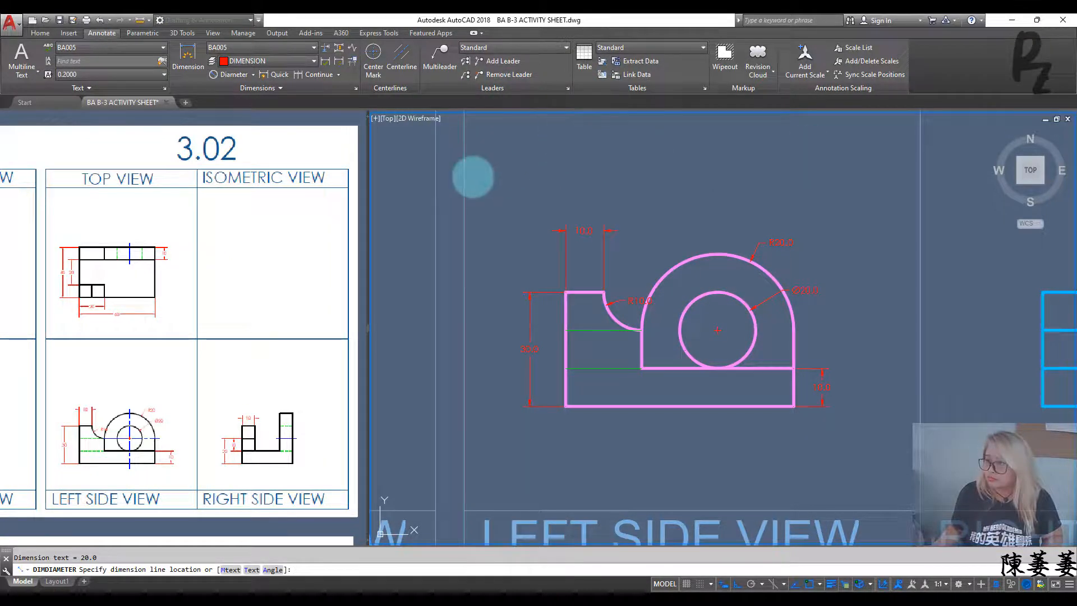
pyautogui.press('Escape')
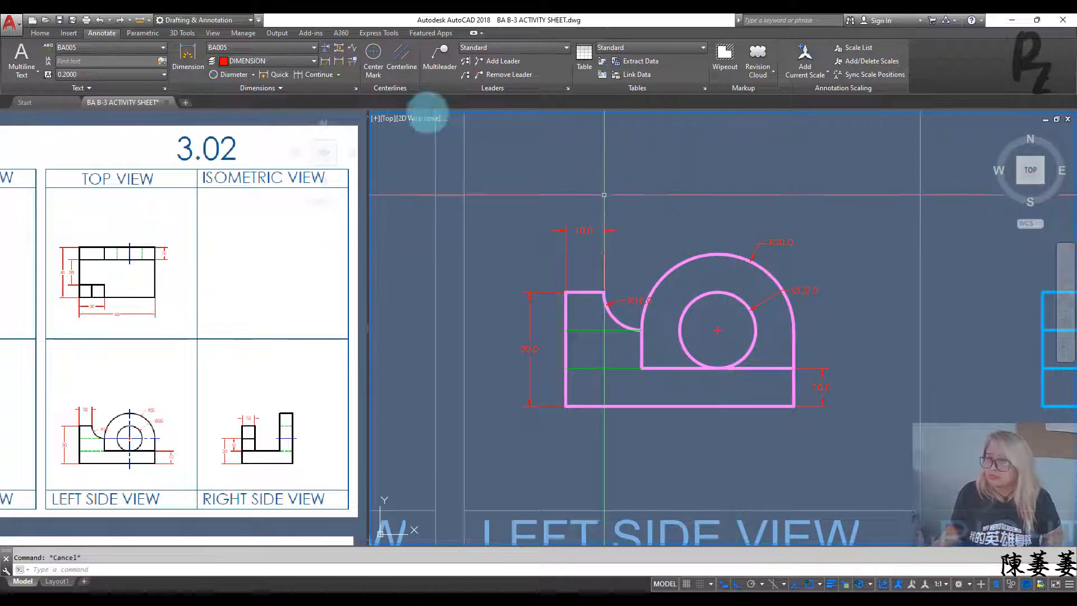
# Add a center mark to the left side view's large outer arc and assign it to the CENTERLINE layer
pyautogui.click(371, 56)
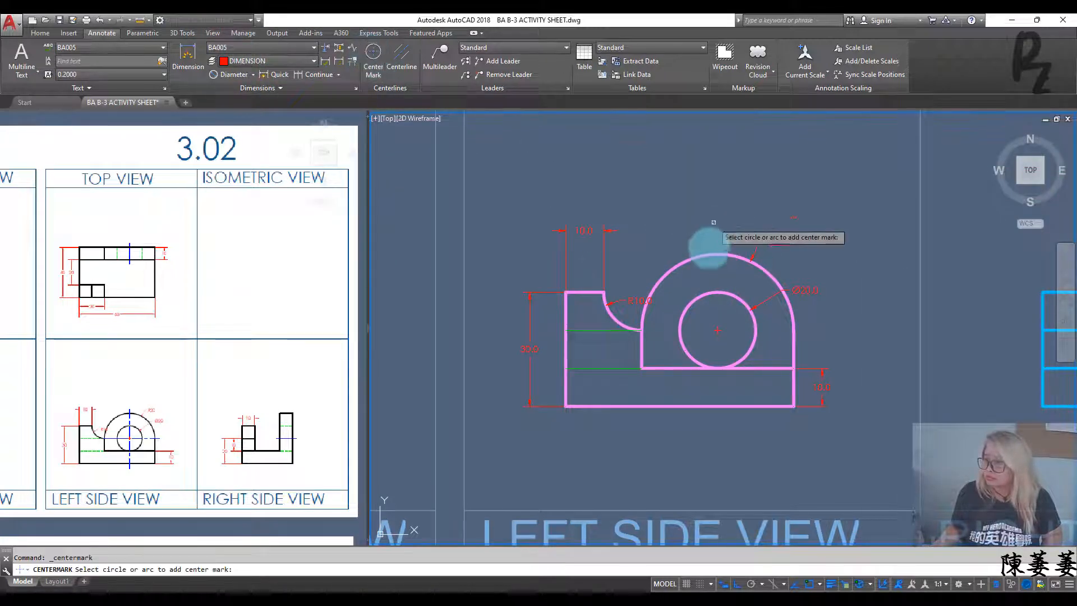
pyautogui.click(683, 262)
pyautogui.press('Escape')
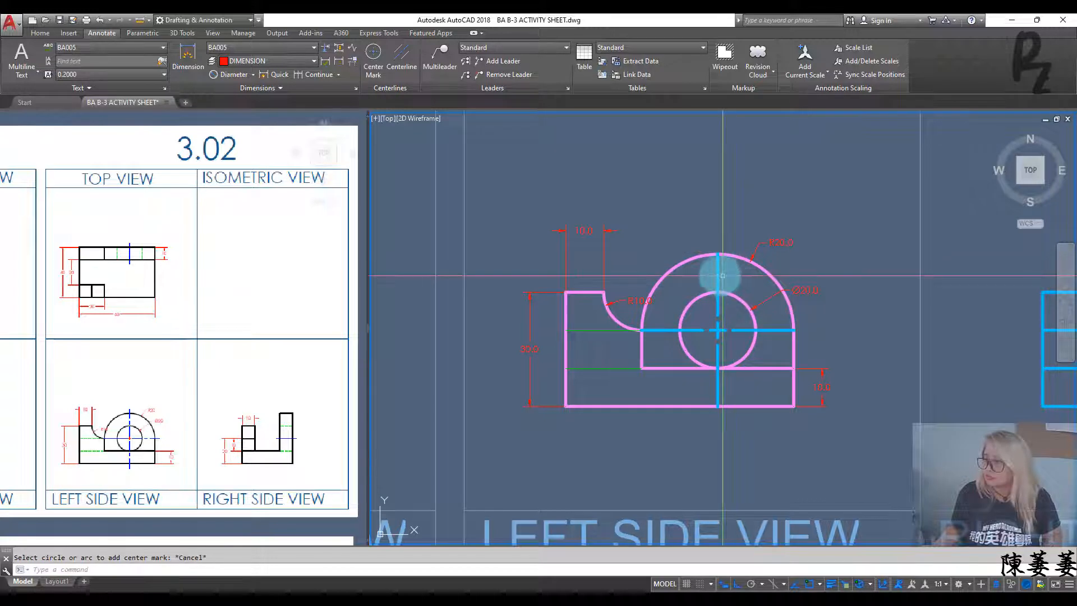
pyautogui.click(719, 265)
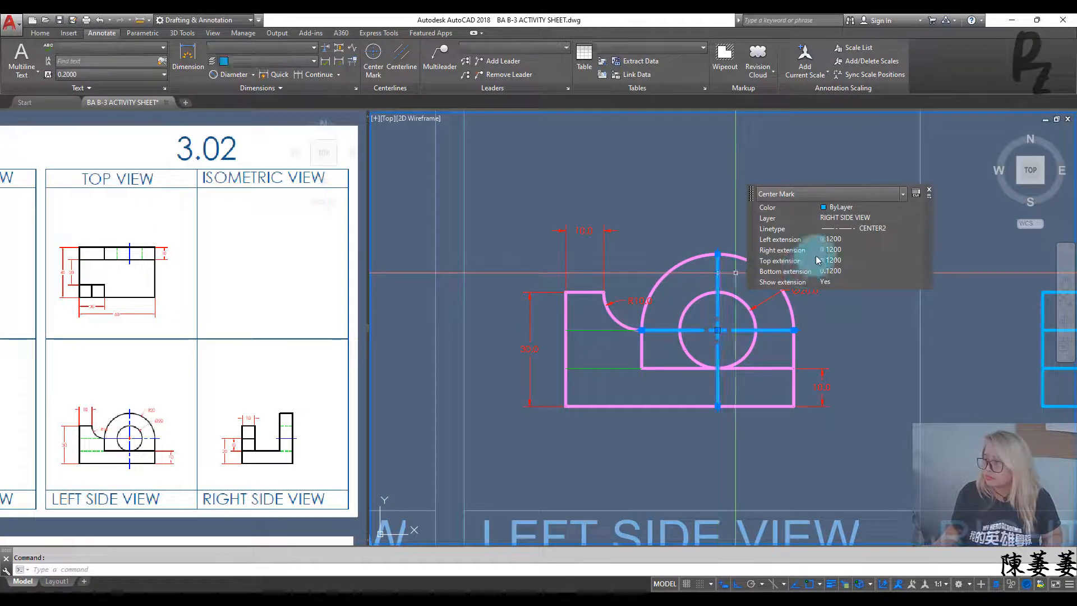
pyautogui.click(845, 218)
pyautogui.click(842, 238)
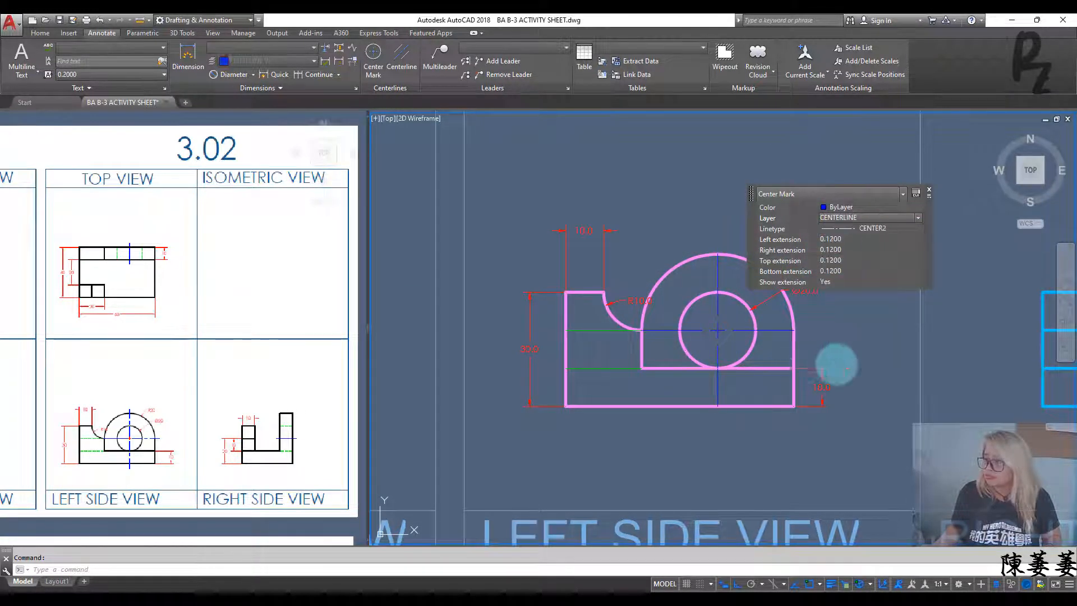
pyautogui.press('Escape')
# Add a horizontal linear dimension for the top edge of the right side view's short upright, placed above it
pyautogui.moveTo(890, 355); pyautogui.dragTo(513, 345, button='middle')
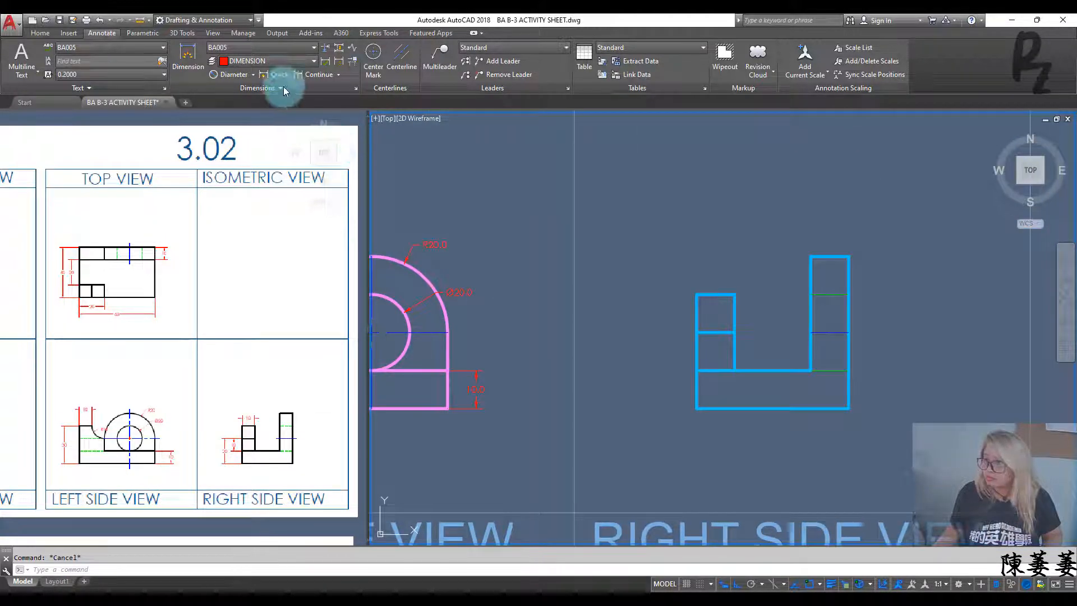
pyautogui.click(253, 75)
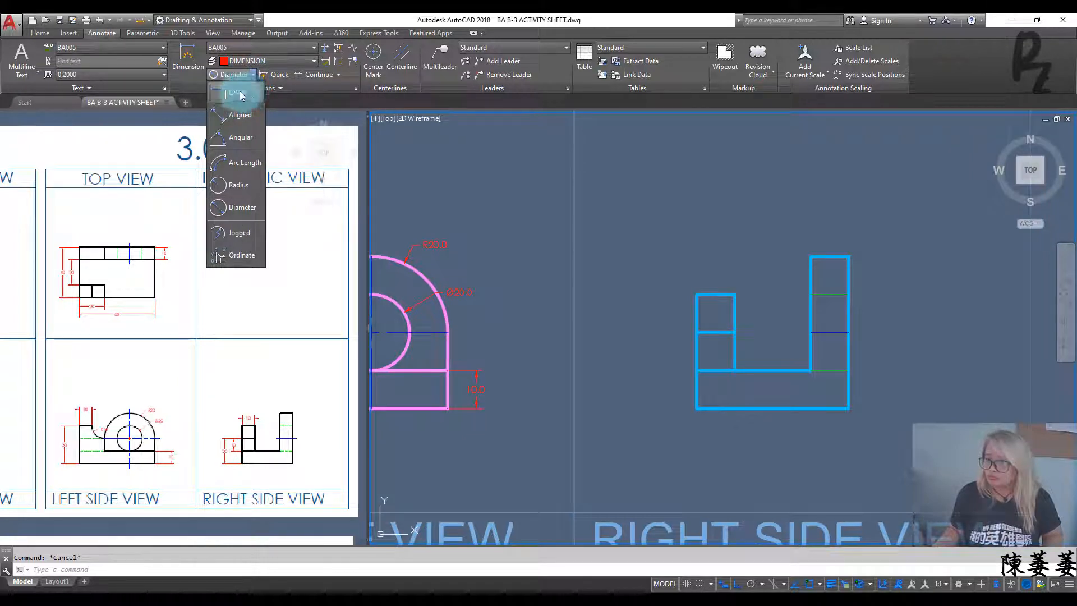
pyautogui.click(240, 91)
pyautogui.click(709, 293)
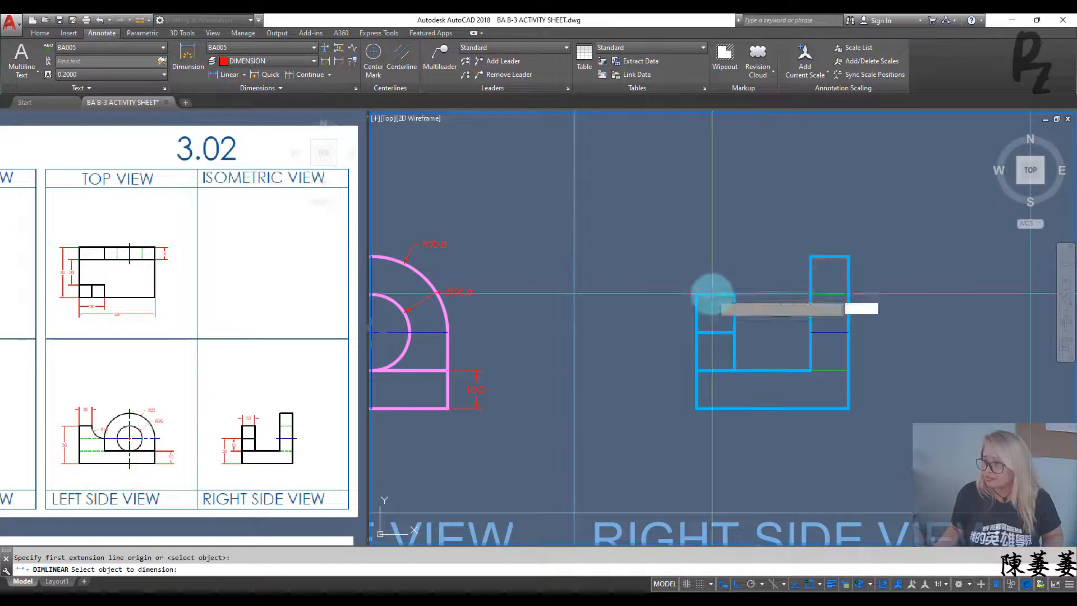
pyautogui.click(712, 293)
pyautogui.click(710, 268)
# Add two stacked vertical linear dimensions outside the right side view's short upright, from its middle line to the base top and to the bottom edge
pyautogui.press('Return')
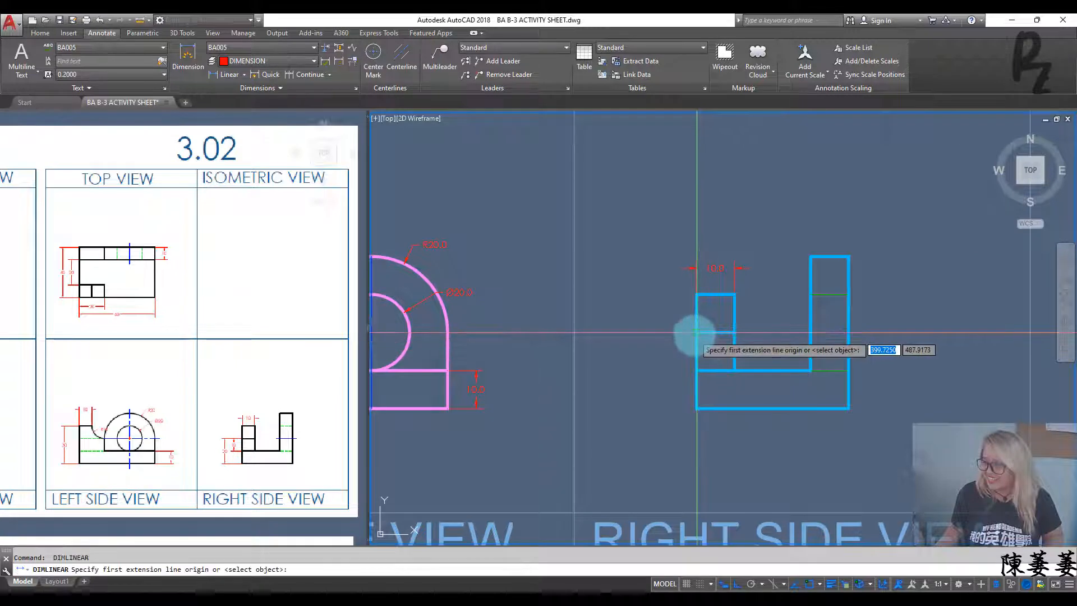
pyautogui.click(695, 332)
pyautogui.click(695, 370)
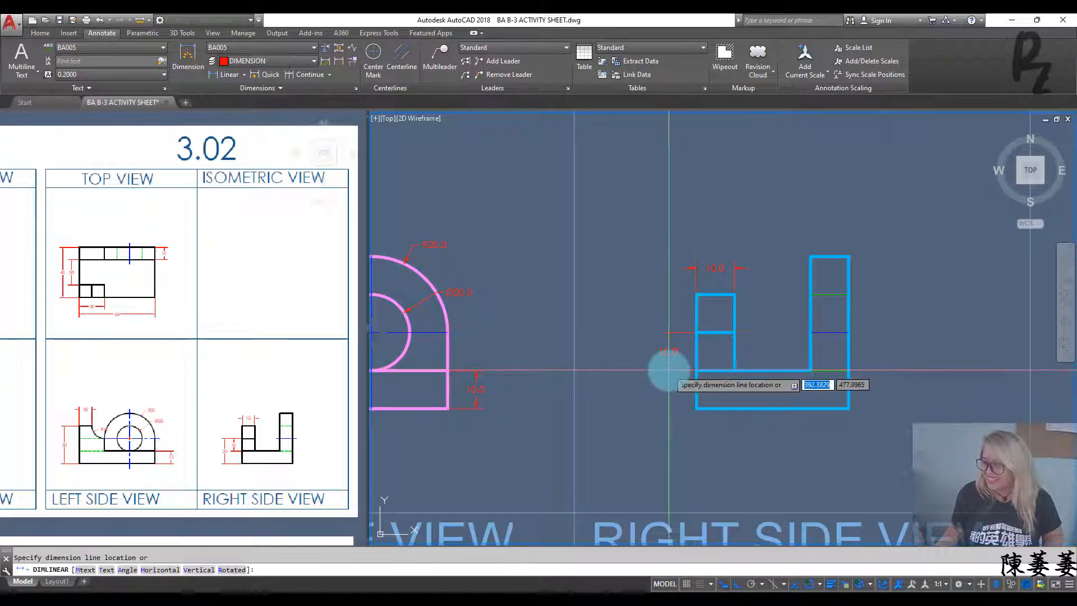
pyautogui.click(666, 367)
pyautogui.press('Return')
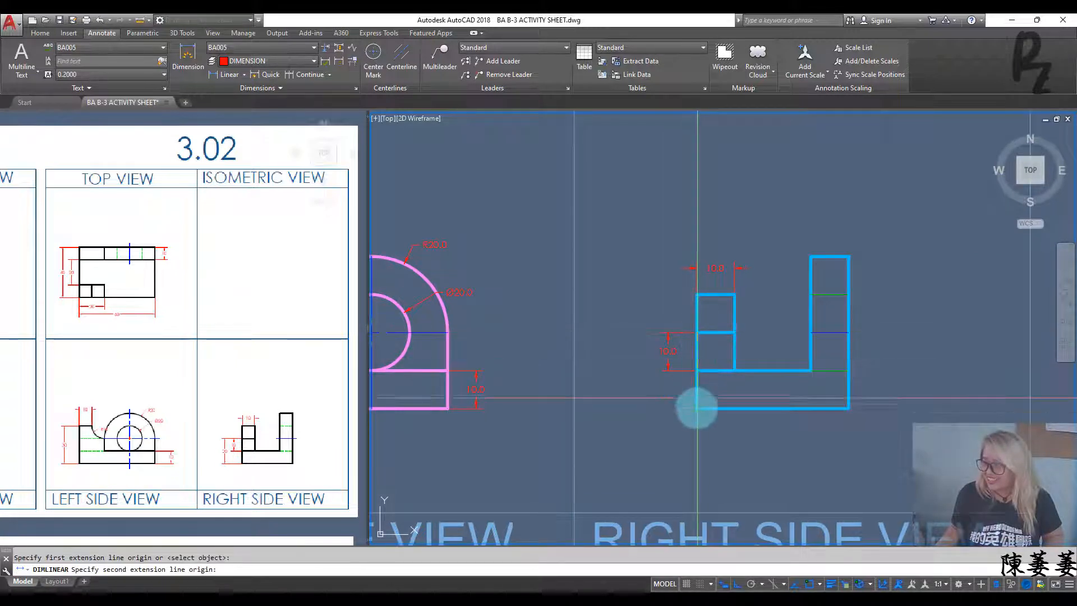
pyautogui.click(696, 408)
pyautogui.click(696, 332)
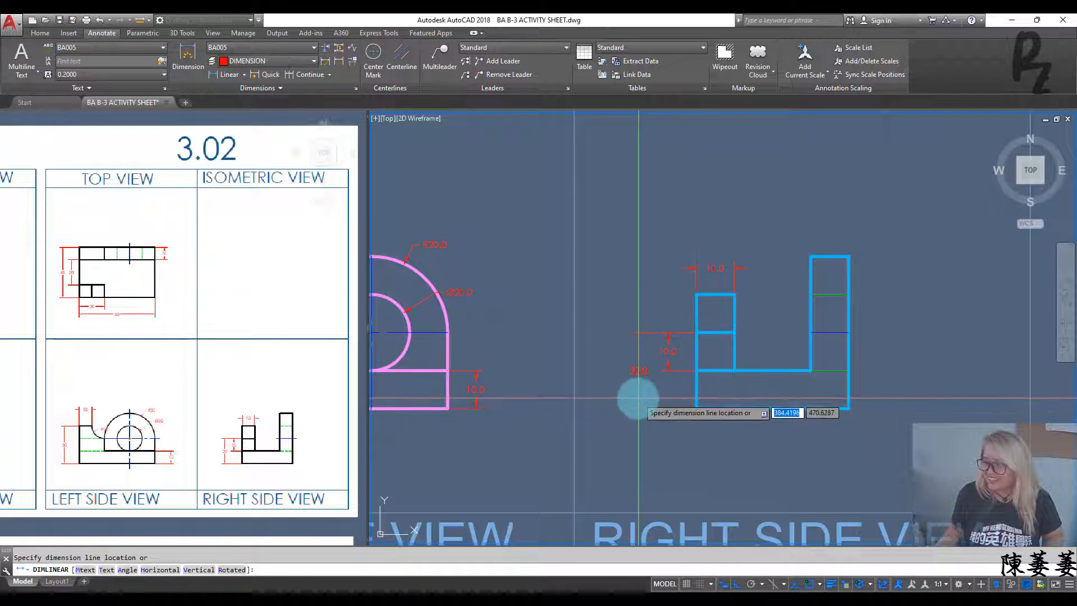
pyautogui.click(638, 395)
pyautogui.press('Escape')
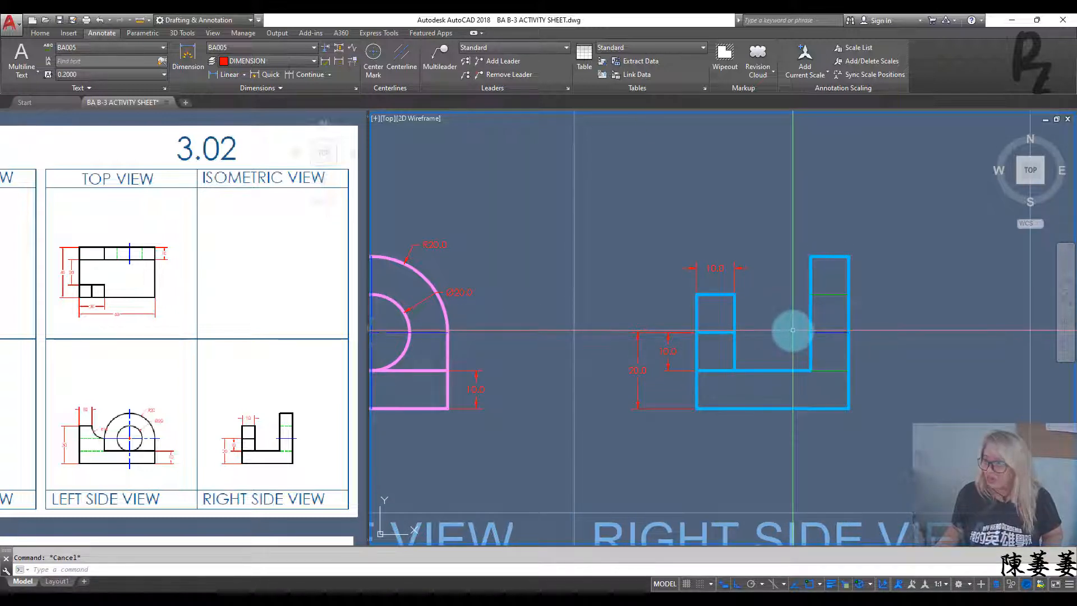
# Make the ISOMETRIC layer current and turn on isometric drafting with the top isoplane active
pyautogui.scroll(-2, 793, 329)
pyautogui.scroll(-2, 751, 329)
pyautogui.moveTo(752, 330); pyautogui.dragTo(687, 405, button='middle')
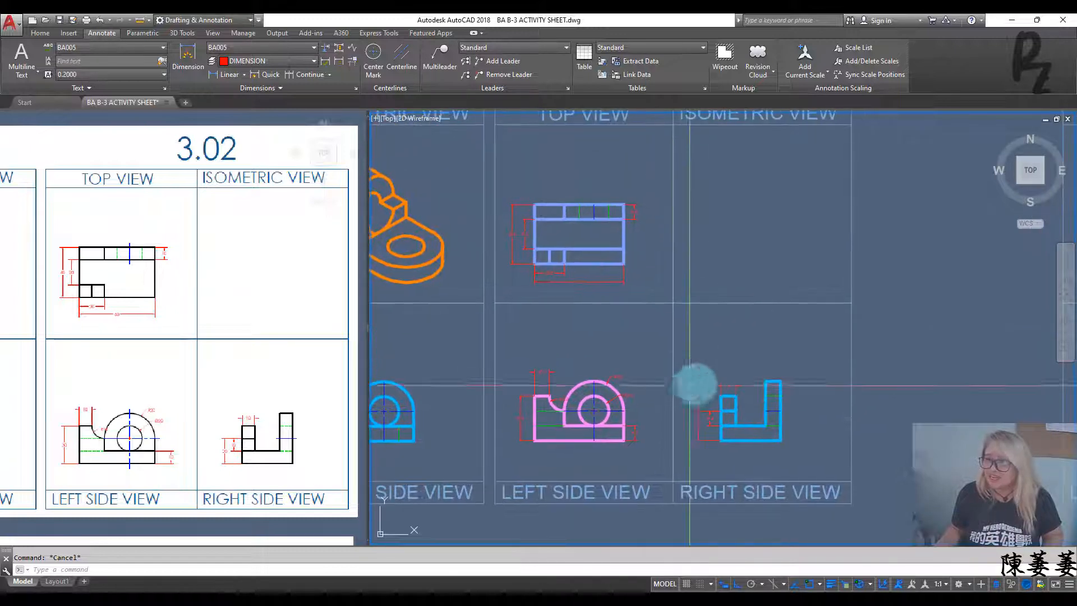
pyautogui.click(39, 32)
pyautogui.click(474, 47)
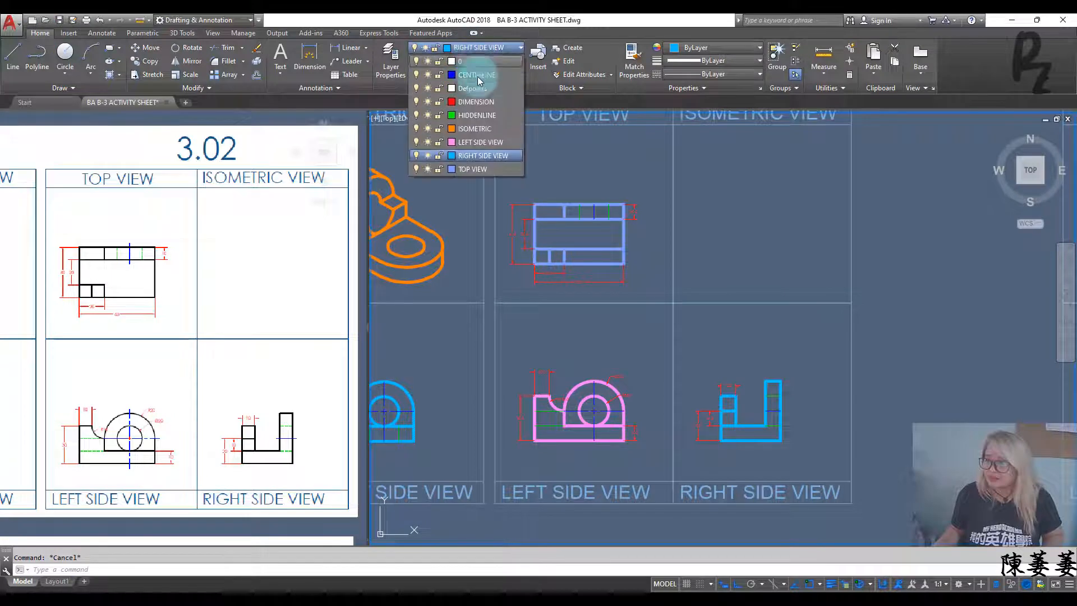
pyautogui.click(479, 131)
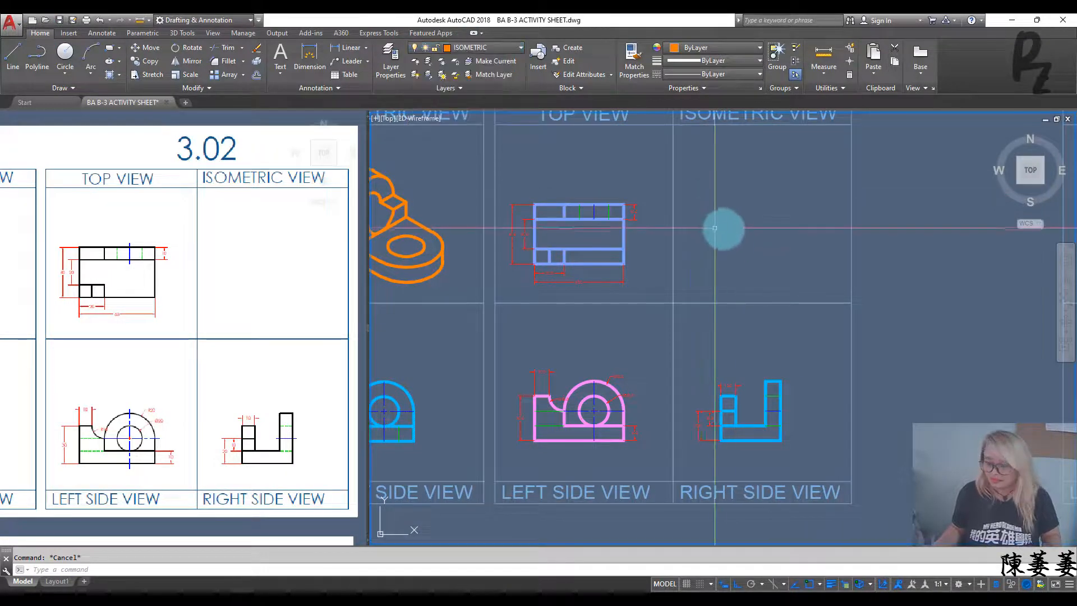
pyautogui.click(784, 584)
pyautogui.click(785, 550)
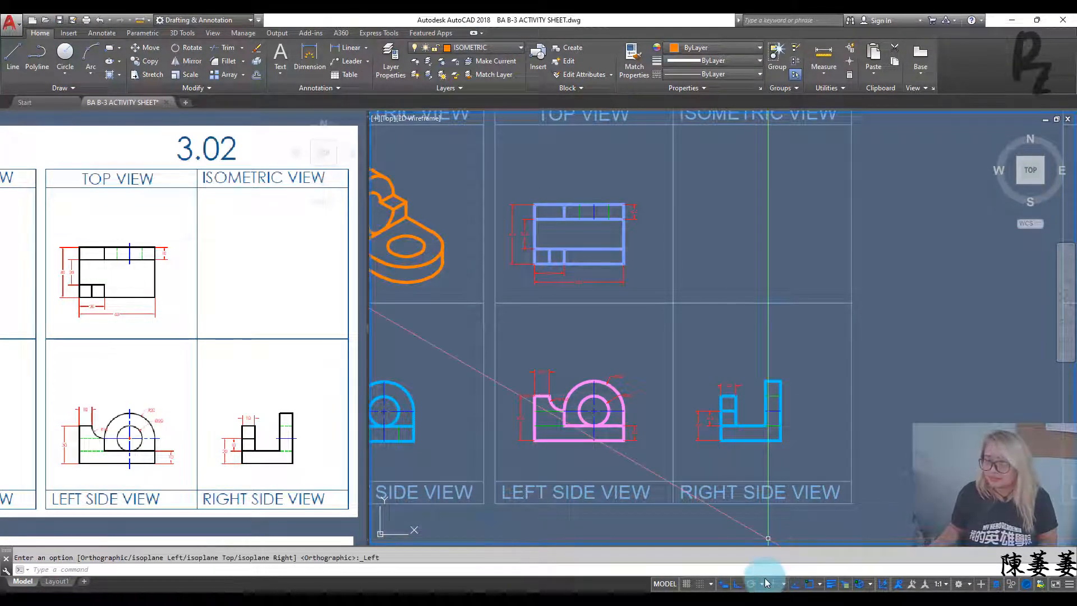
pyautogui.press('F5')
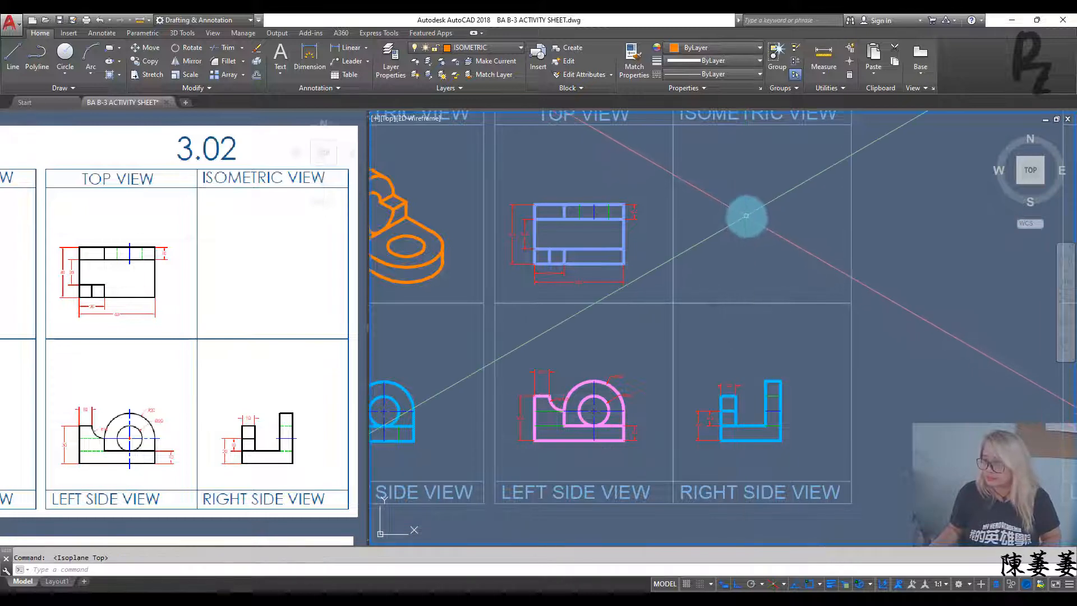
# Draw the top face of the base as a closed 40 by 60 isometric outline in the empty isometric view cell
pyautogui.moveTo(745, 212); pyautogui.dragTo(711, 270, button='middle')
pyautogui.scroll(2, 710, 263)
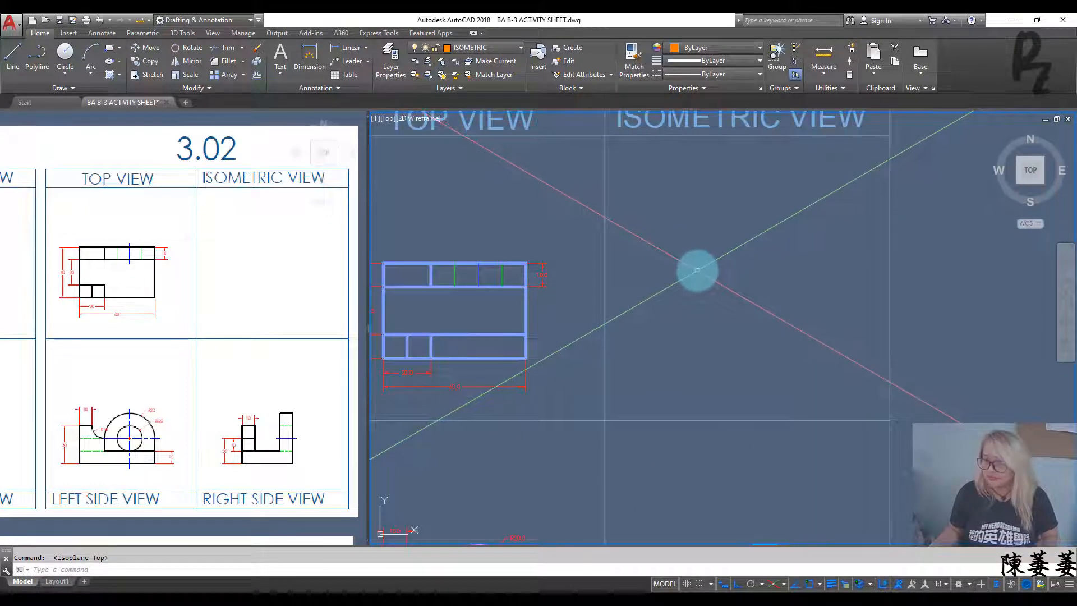
pyautogui.write('l')
pyautogui.press('Return')
pyautogui.click(659, 305)
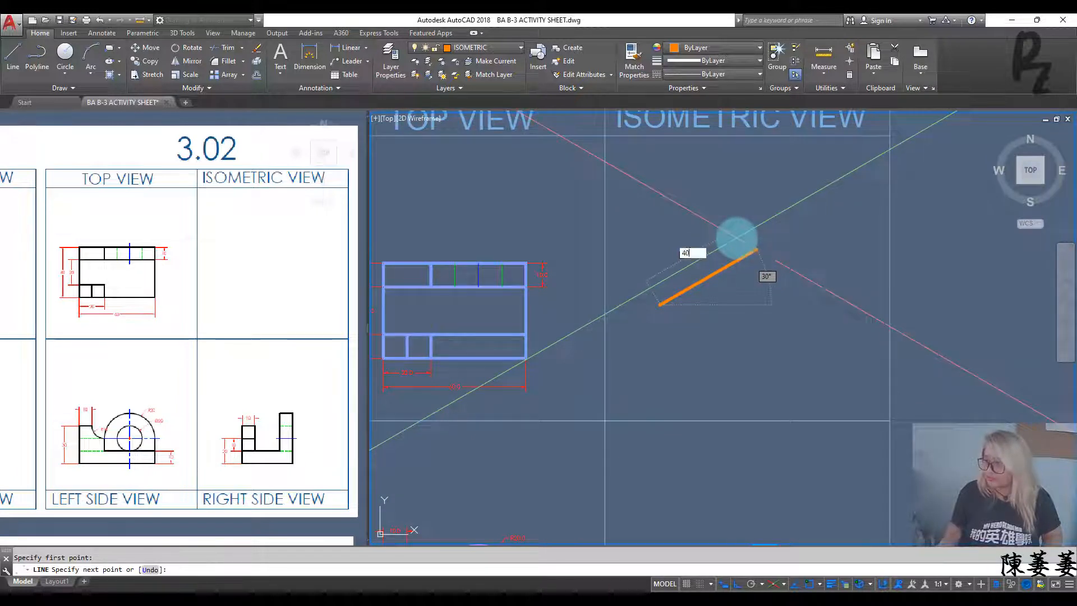
pyautogui.press('Return')
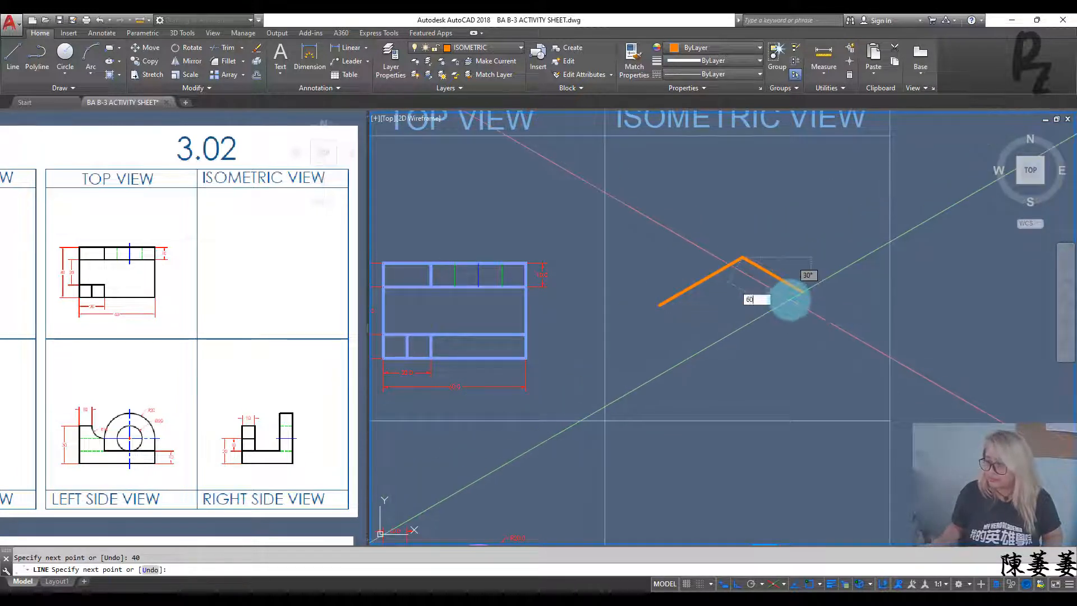
pyautogui.press('Return')
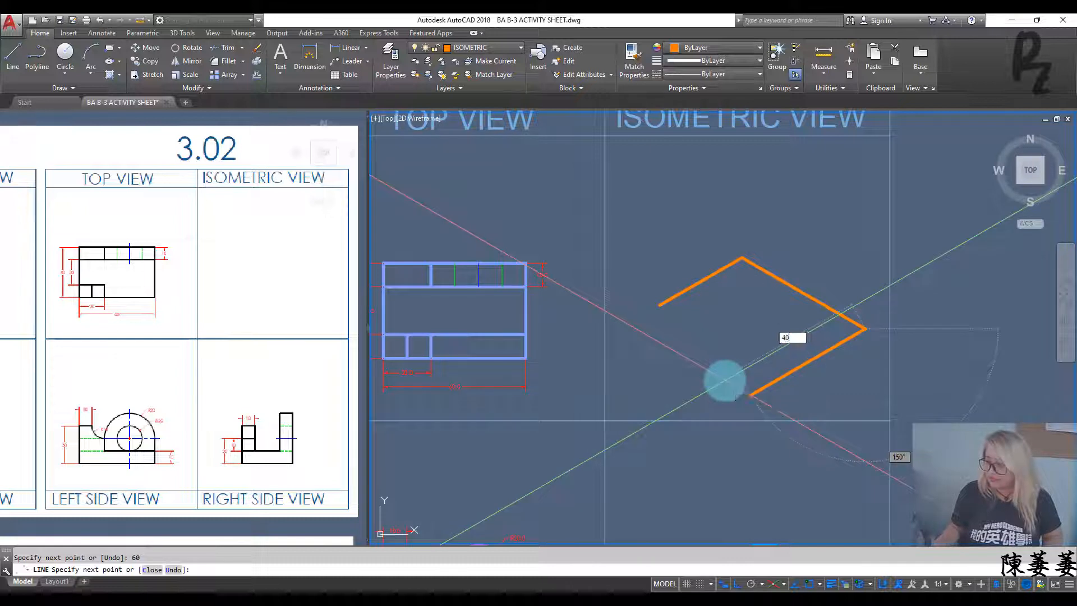
pyautogui.write('40')
pyautogui.press('Return')
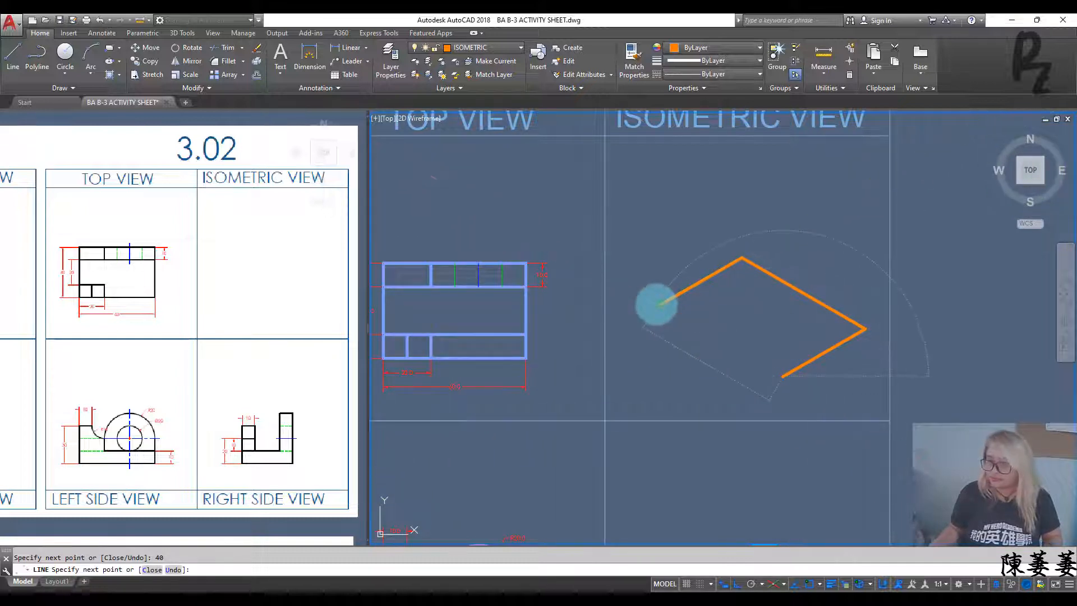
pyautogui.click(659, 305)
pyautogui.press('Escape')
pyautogui.press('Escape')
# Copy the two front edges of the isometric top face straight down by the base thickness of 10, using the right isoplane
pyautogui.moveTo(763, 292); pyautogui.dragTo(810, 236, button='middle')
pyautogui.click(881, 324)
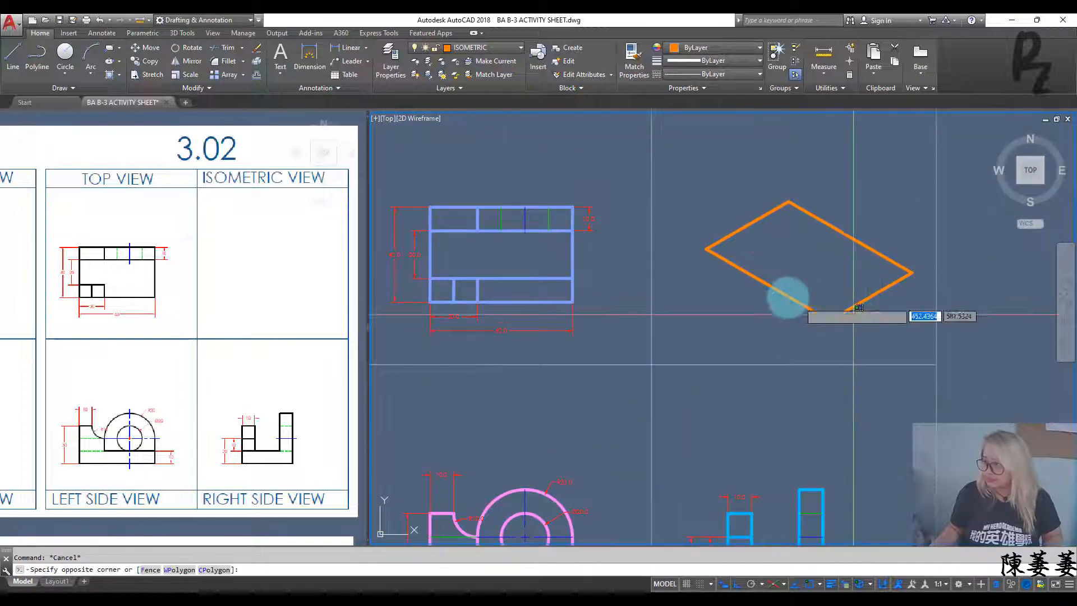
pyautogui.click(787, 298)
pyautogui.write('co')
pyautogui.press('Return')
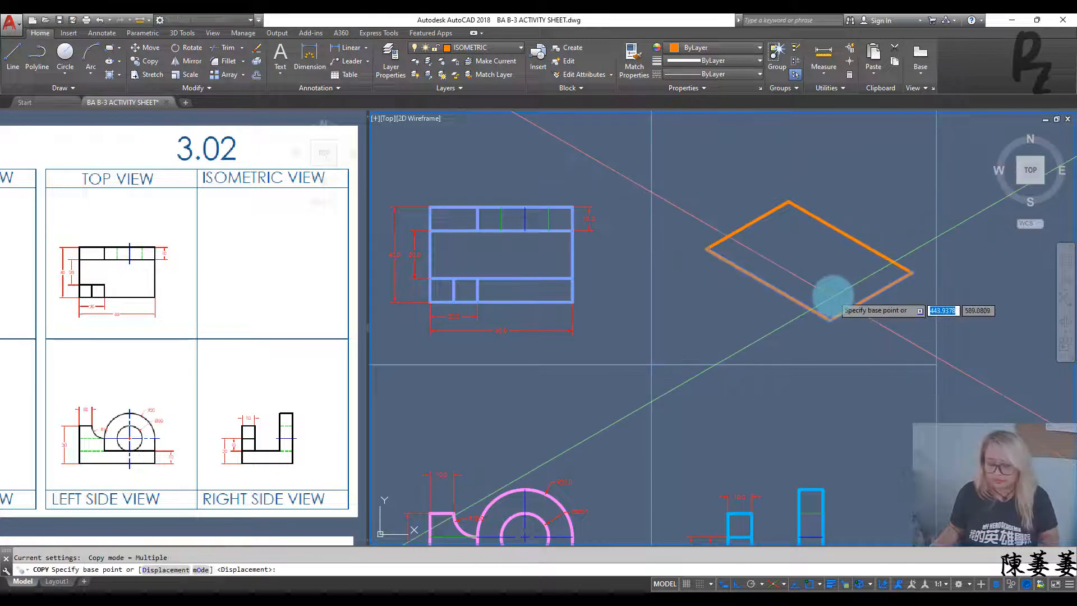
pyautogui.click(910, 273)
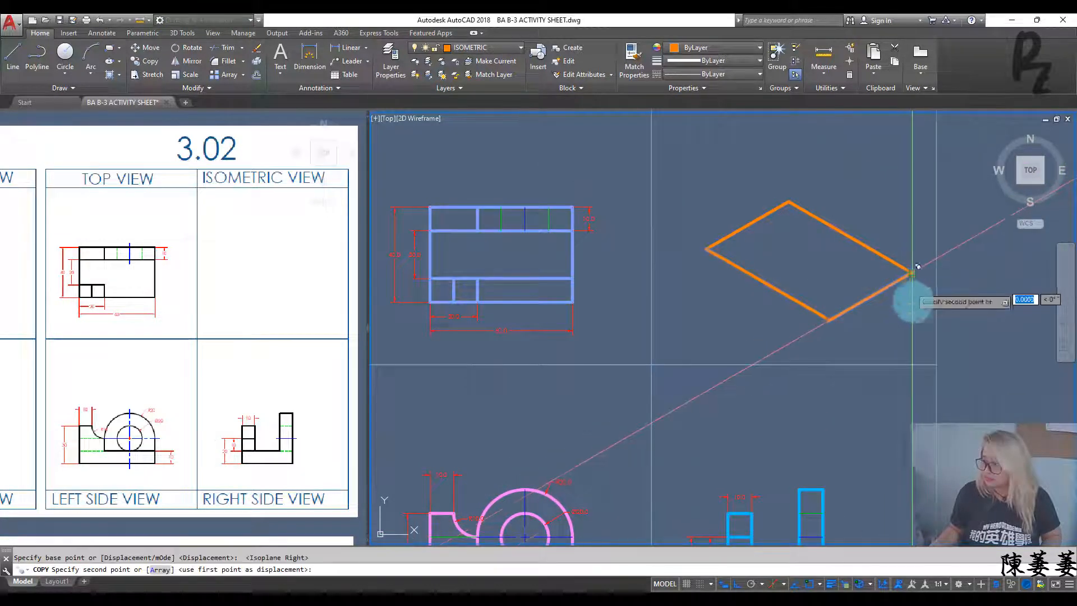
pyautogui.press('Return')
pyautogui.press('Return')
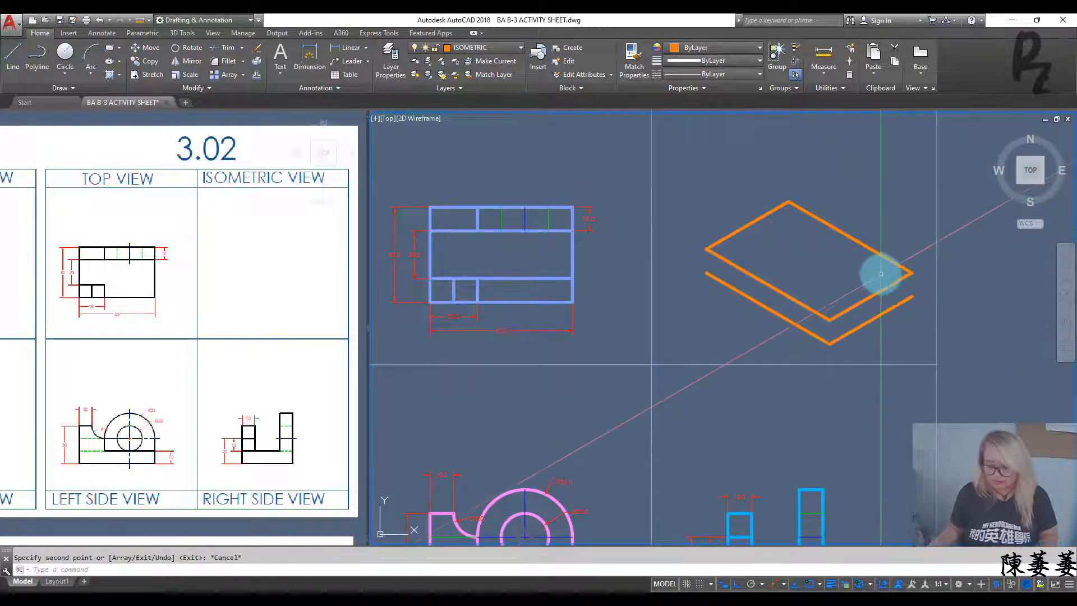
# Draw vertical lines joining the top face to the copied edges at the three visible corners of the isometric base
pyautogui.write('l')
pyautogui.press('Return')
pyautogui.click(915, 272)
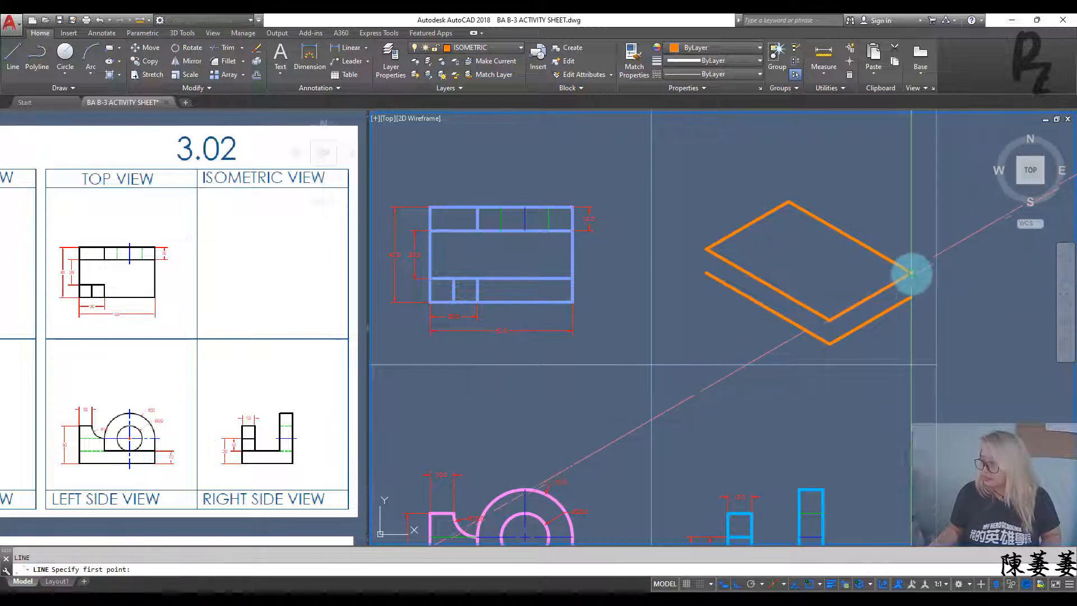
pyautogui.click(912, 298)
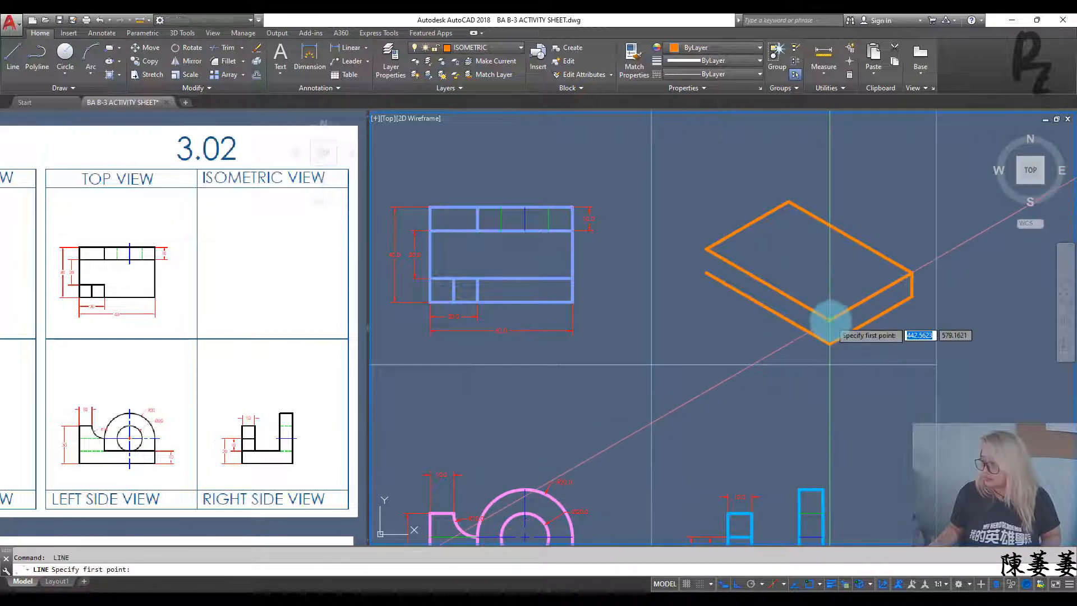
pyautogui.click(829, 344)
pyautogui.press('Return')
pyautogui.press('Return')
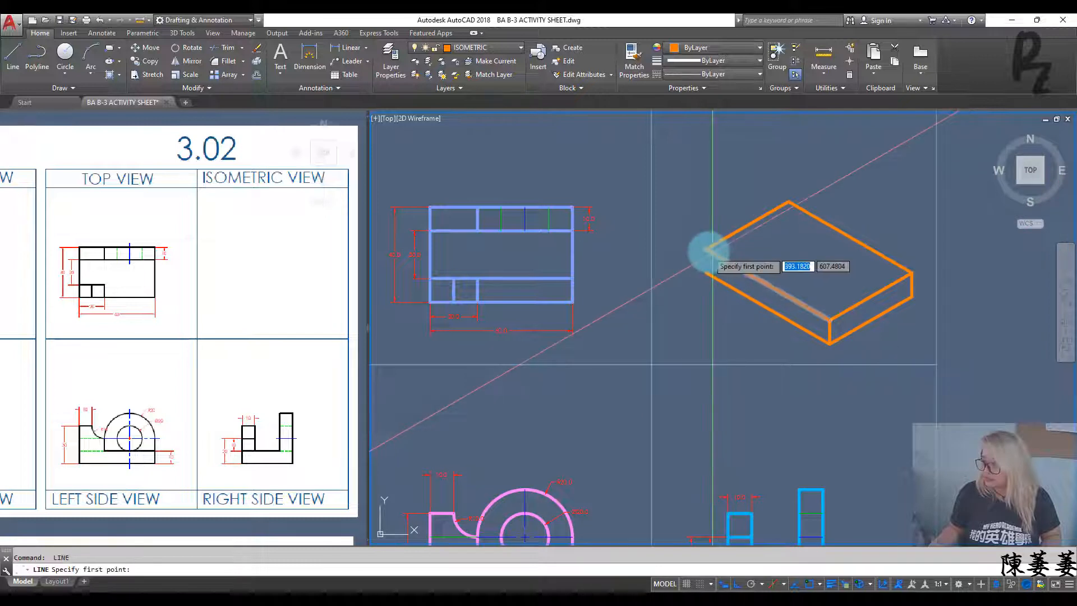
pyautogui.click(705, 249)
pyautogui.click(705, 274)
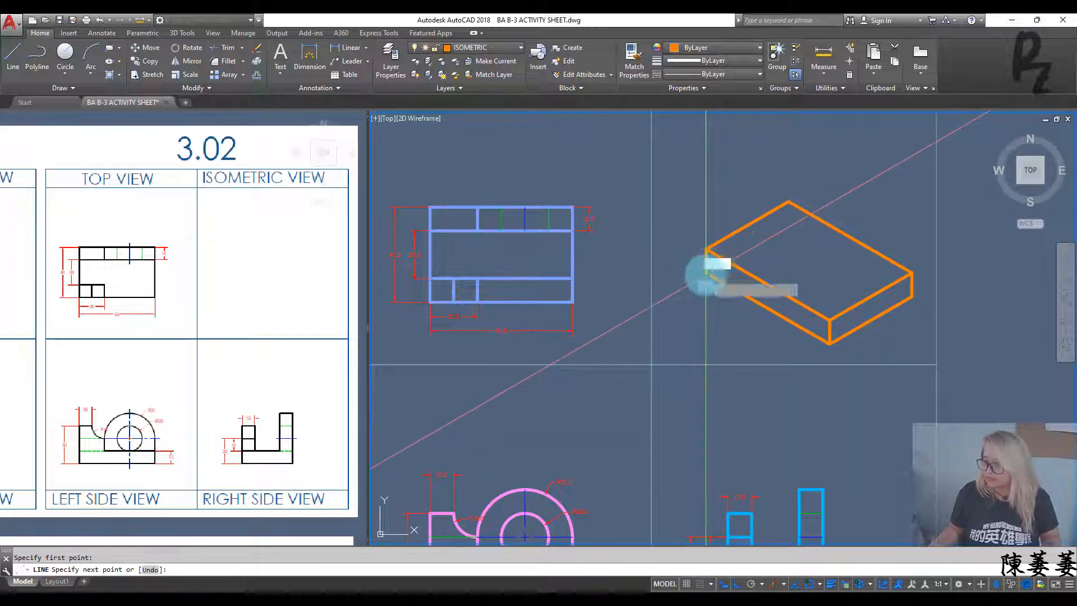
pyautogui.press('Escape')
pyautogui.click(608, 352)
pyautogui.press('Escape')
# Draw the upright's side outline from the base's far-left top corner: 20 up, 20 along the left isoplane and 20 back down
pyautogui.moveTo(619, 341); pyautogui.dragTo(629, 244, button='middle')
pyautogui.moveTo(749, 277); pyautogui.dragTo(712, 305, button='middle')
pyautogui.scroll(-3, 712, 306)
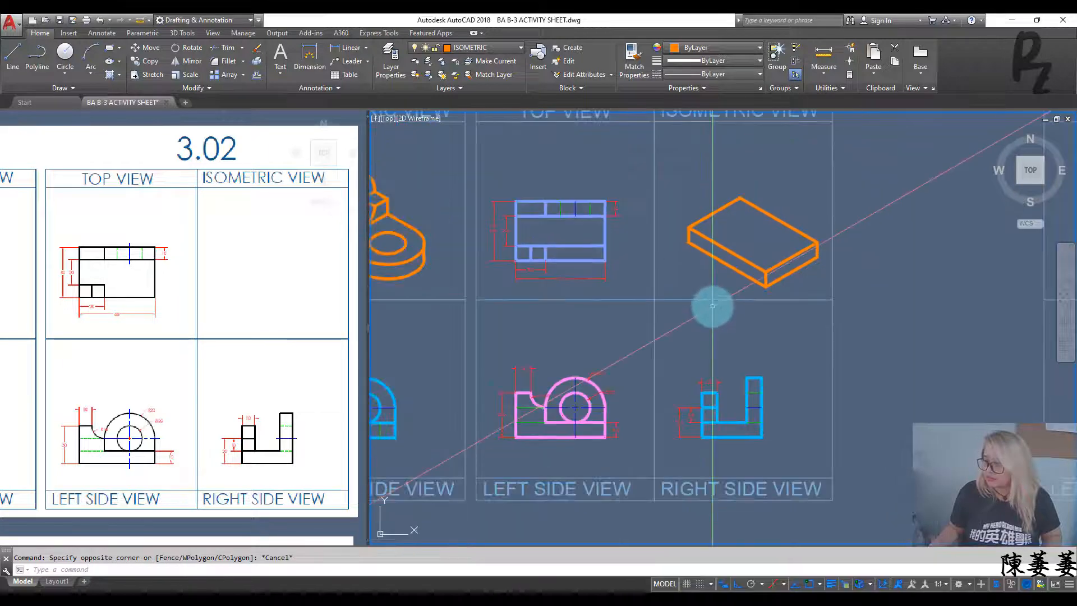
pyautogui.scroll(2, 725, 305)
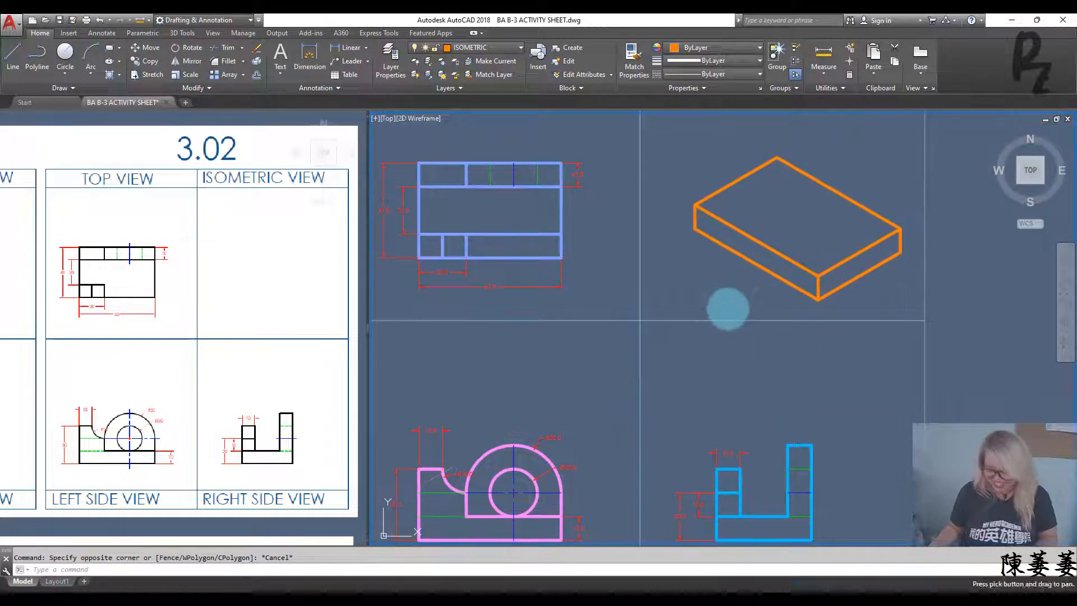
pyautogui.write('l')
pyautogui.press('Return')
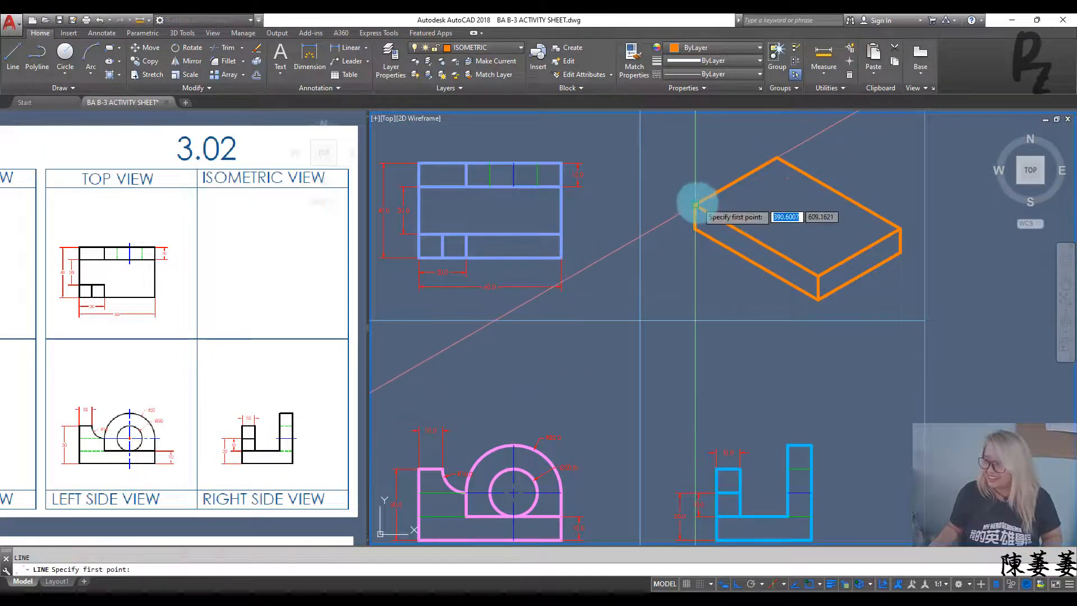
pyautogui.click(696, 204)
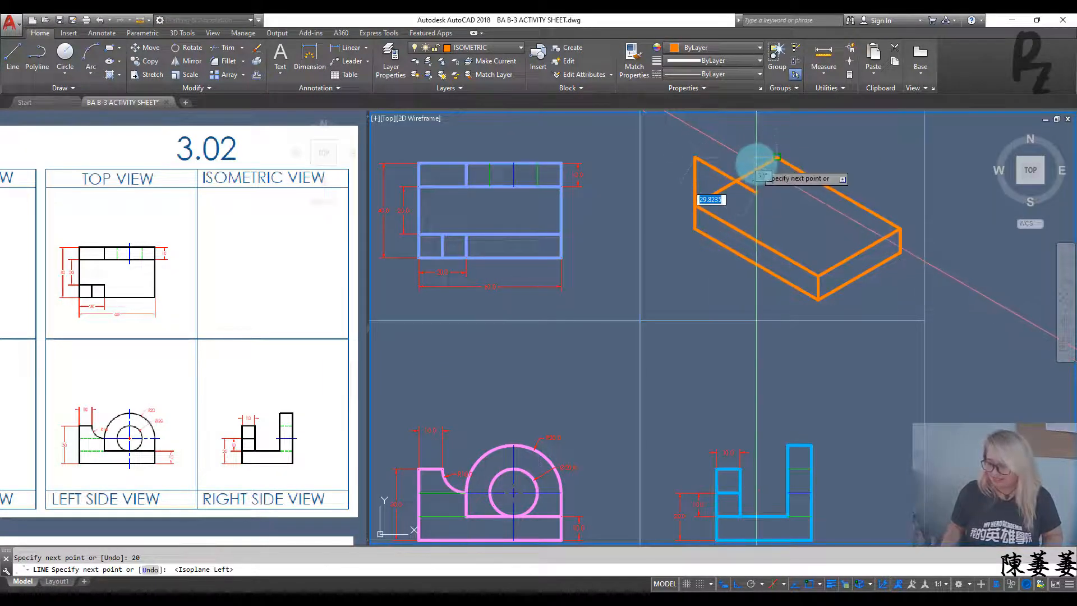
pyautogui.write('20')
pyautogui.press('Return')
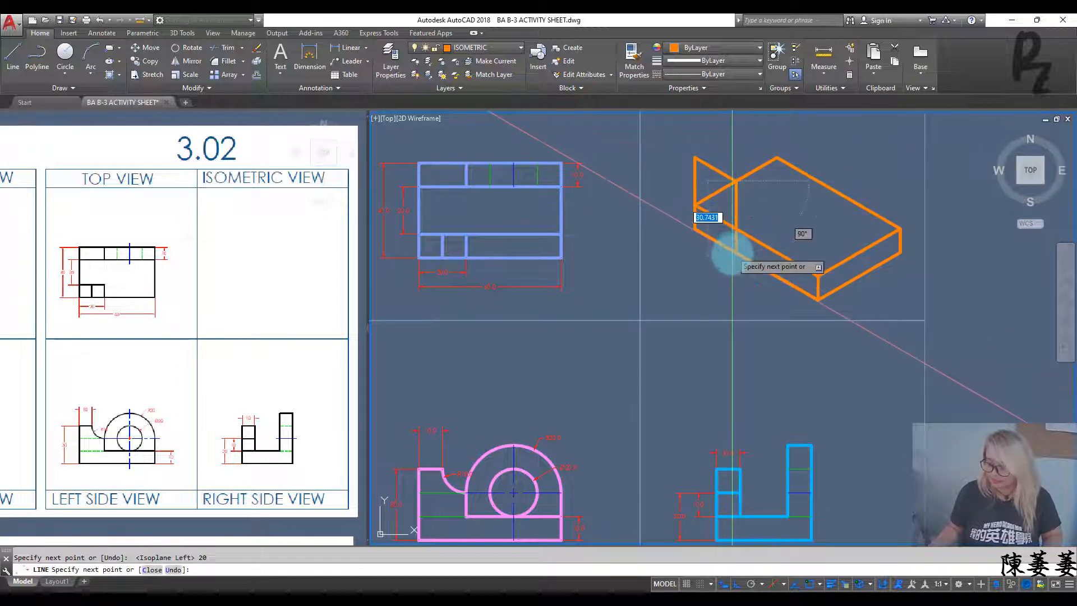
pyautogui.write('20')
pyautogui.press('Return')
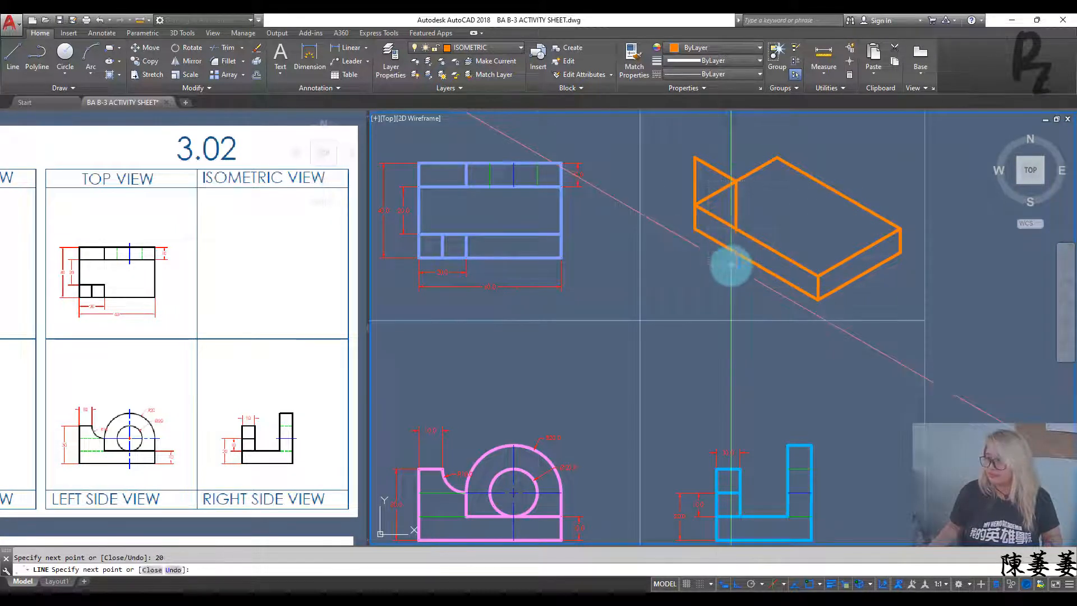
pyautogui.press('Escape')
# Draw a left-isoplane isocircle of radius 10 centred on the upper corner of the upright's side outline, above the base's front edge
pyautogui.scroll(3, 737, 186)
pyautogui.moveTo(738, 188); pyautogui.dragTo(774, 179, button='middle')
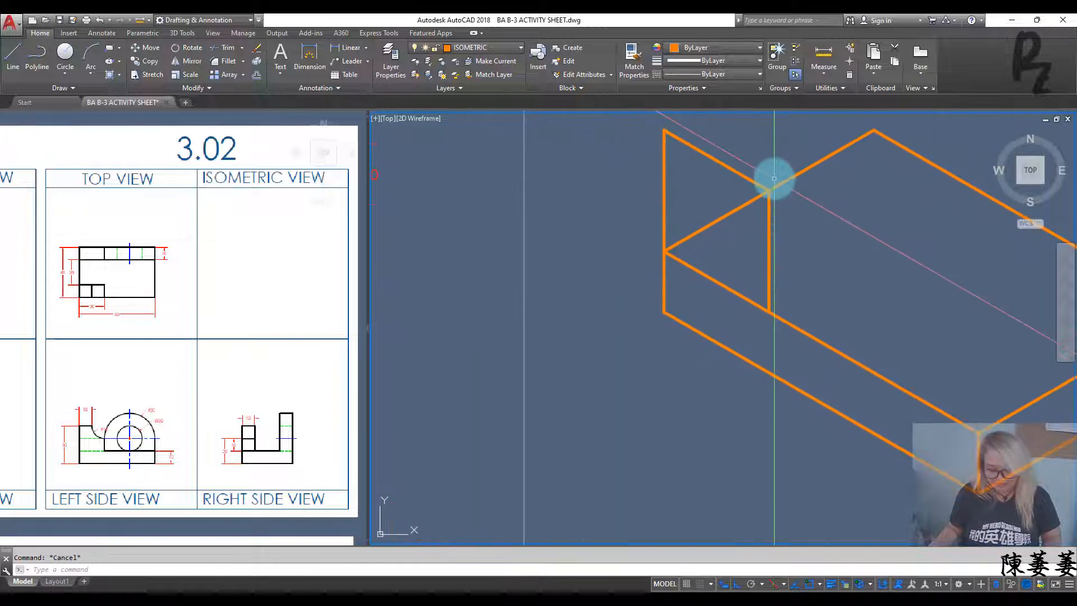
pyautogui.write('el')
pyautogui.press('Return')
pyautogui.write('i')
pyautogui.press('Return')
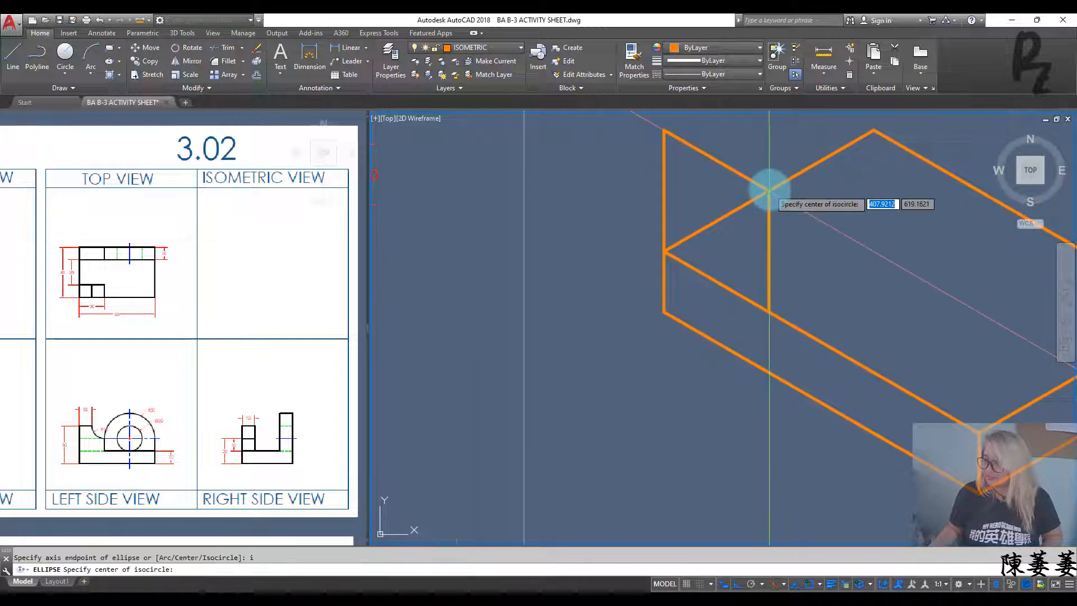
pyautogui.click(745, 203)
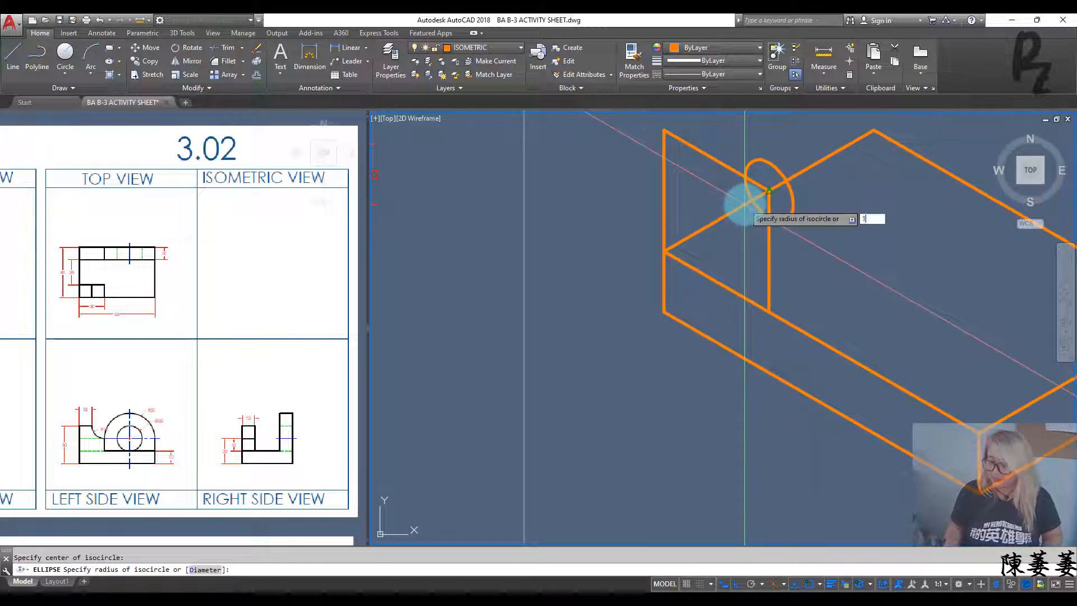
pyautogui.press('Return')
pyautogui.press('Escape')
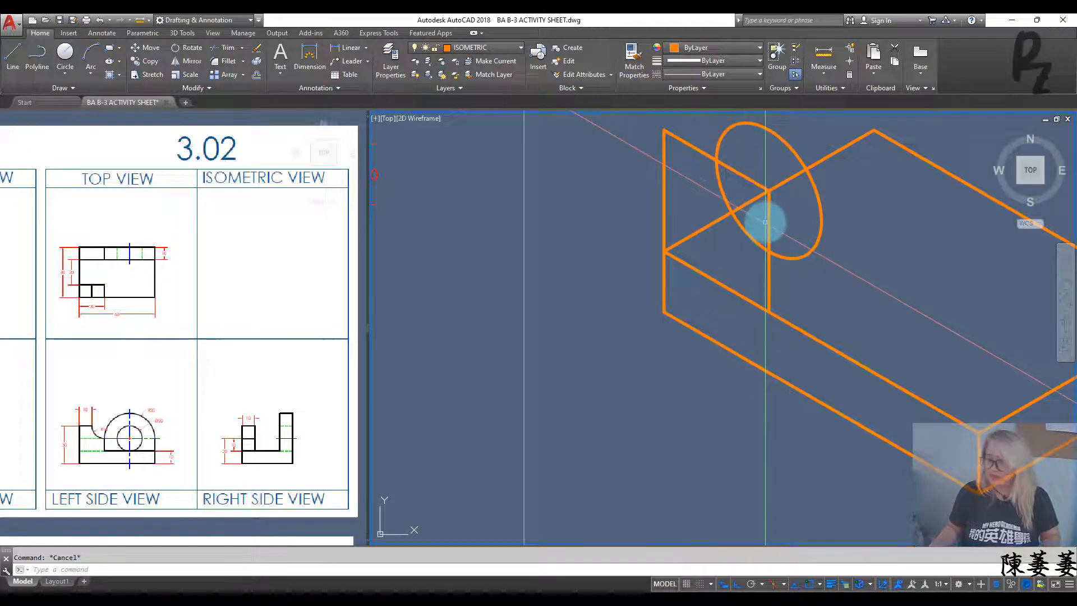
# Trim the isocircle and the upright's corner lines, keeping only the concave quarter arc between the shortened top and side edges
pyautogui.press('Return')
pyautogui.press('Return')
pyautogui.click(746, 175)
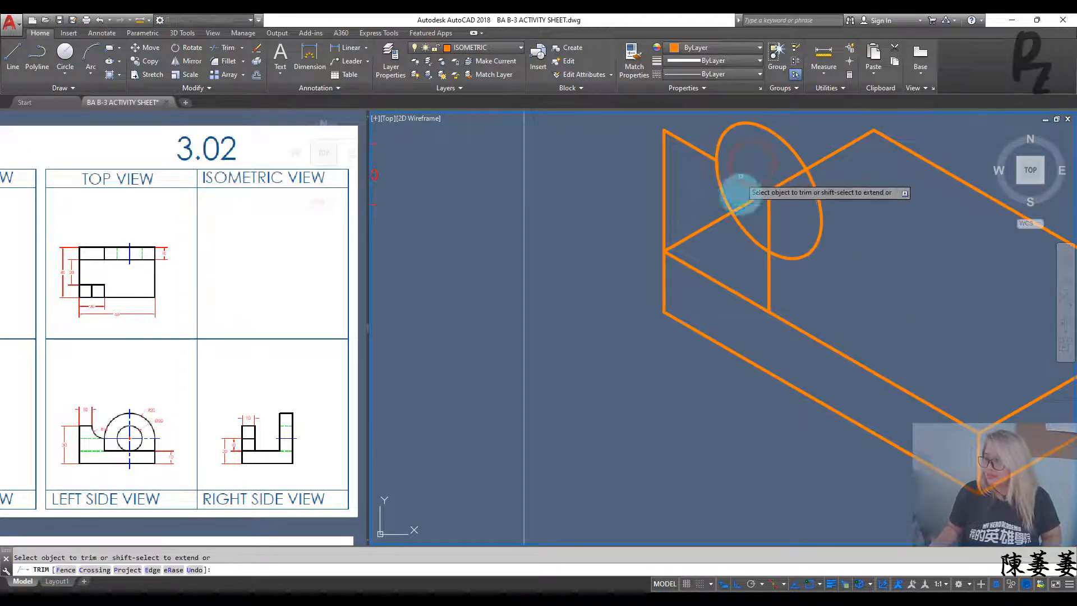
pyautogui.click(768, 214)
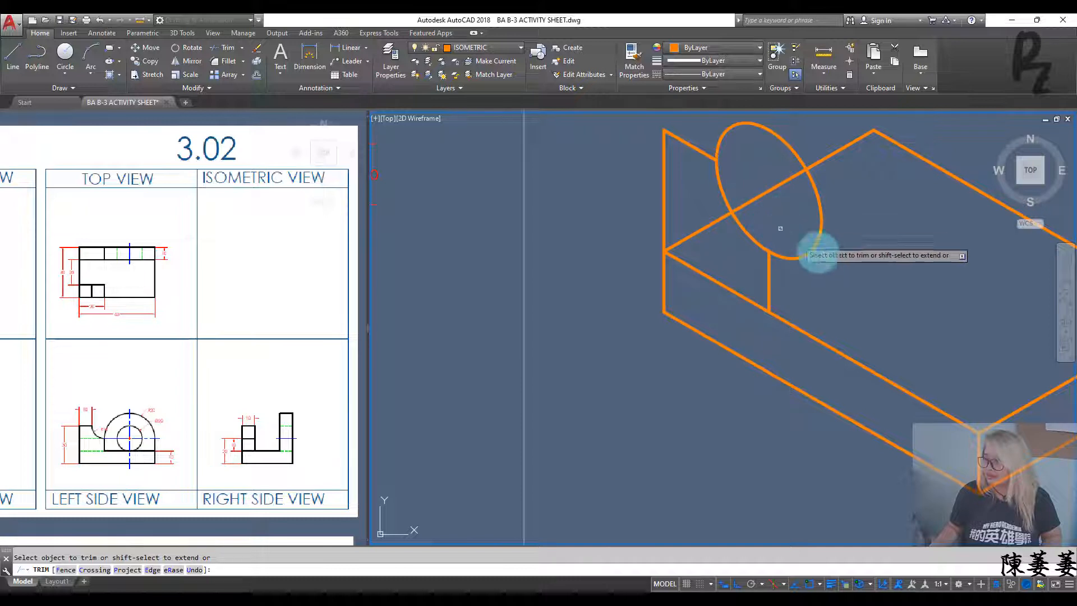
pyautogui.click(823, 264)
pyautogui.click(803, 230)
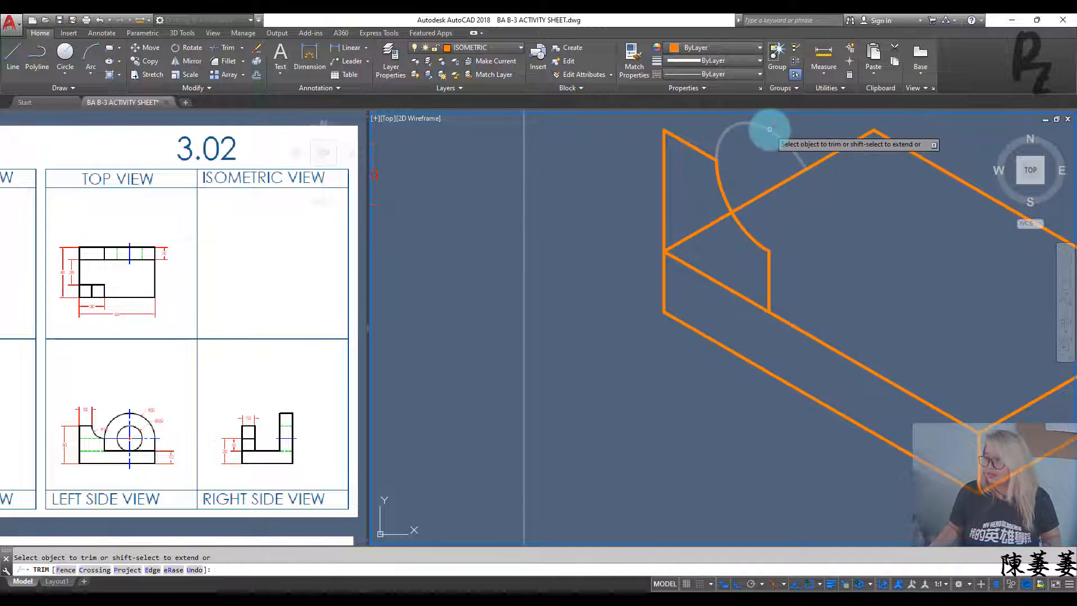
pyautogui.click(768, 134)
pyautogui.press('Escape')
# Copy the upright's top edge, concave arc and short vertical edge 10 towards the back in the top isoplane
pyautogui.scroll(-2, 760, 174)
pyautogui.moveTo(760, 174); pyautogui.dragTo(767, 224, button='middle')
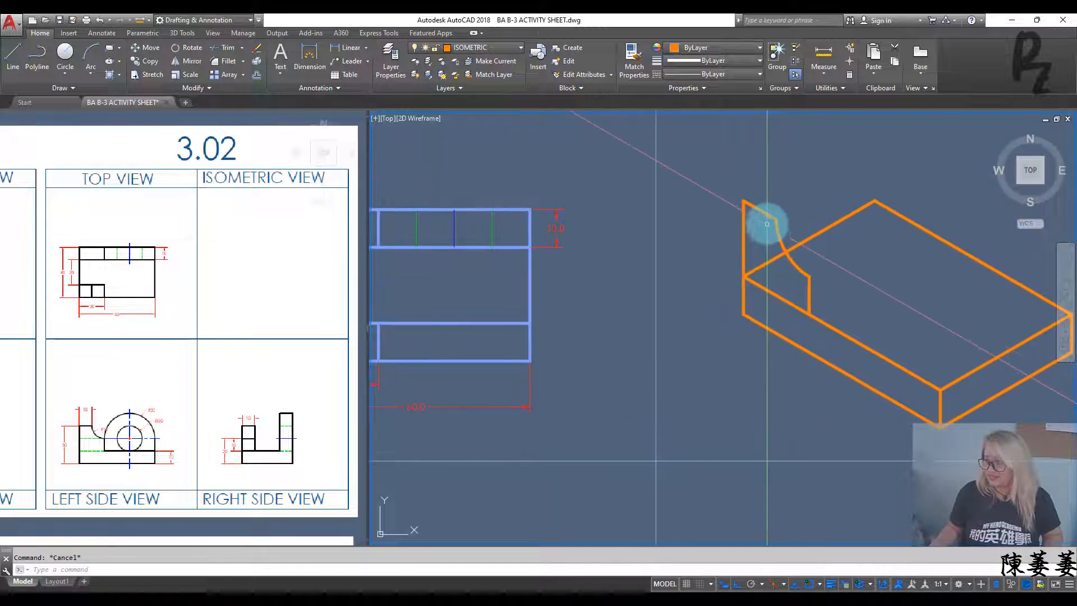
pyautogui.click(772, 216)
pyautogui.click(811, 279)
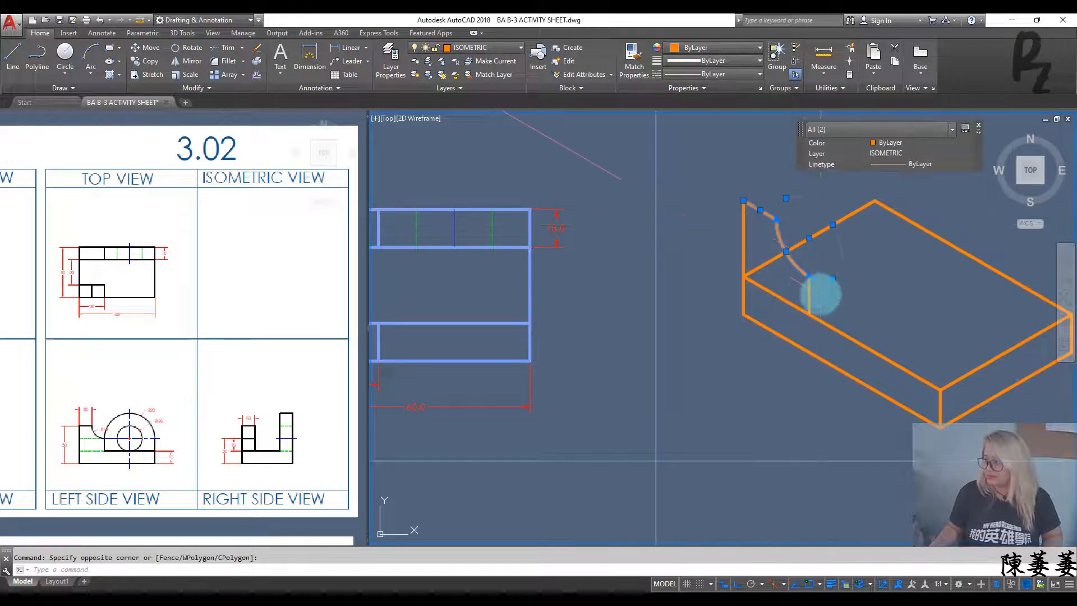
pyautogui.click(806, 283)
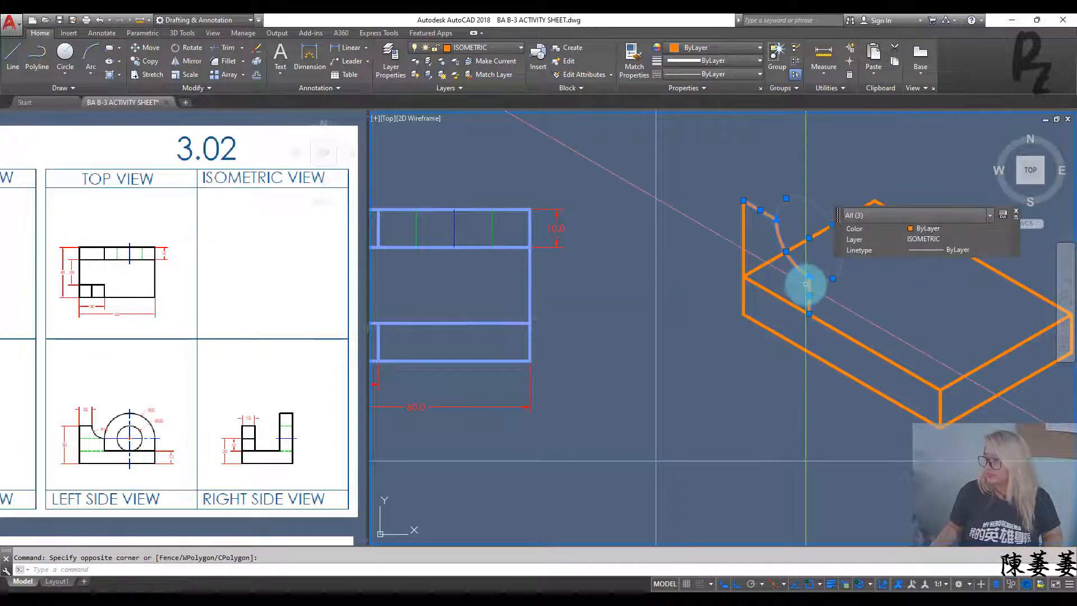
pyautogui.click(838, 281)
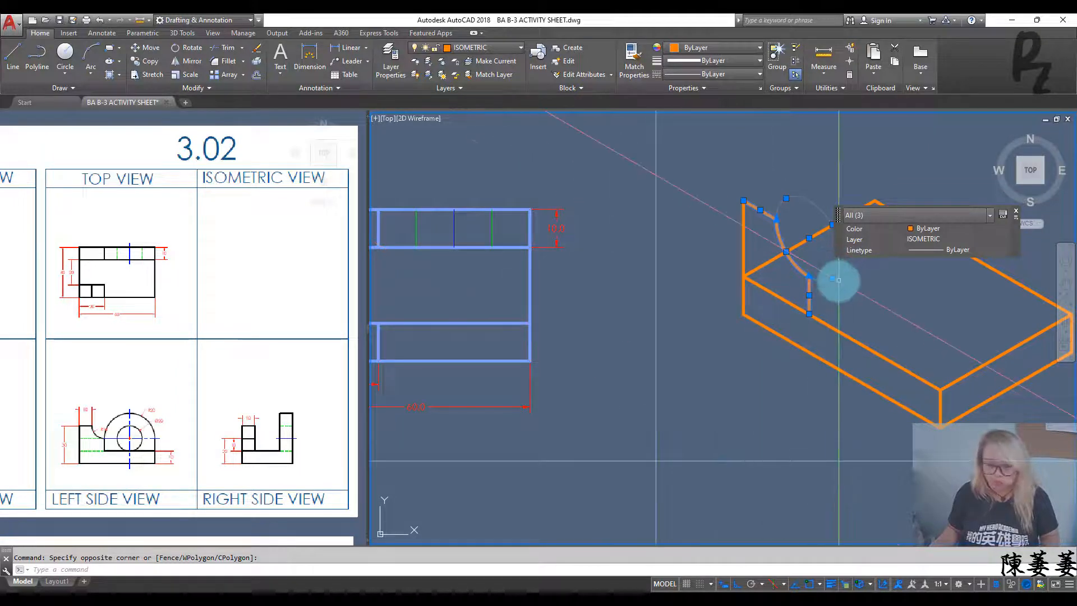
pyautogui.click(827, 288)
pyautogui.press('F5')
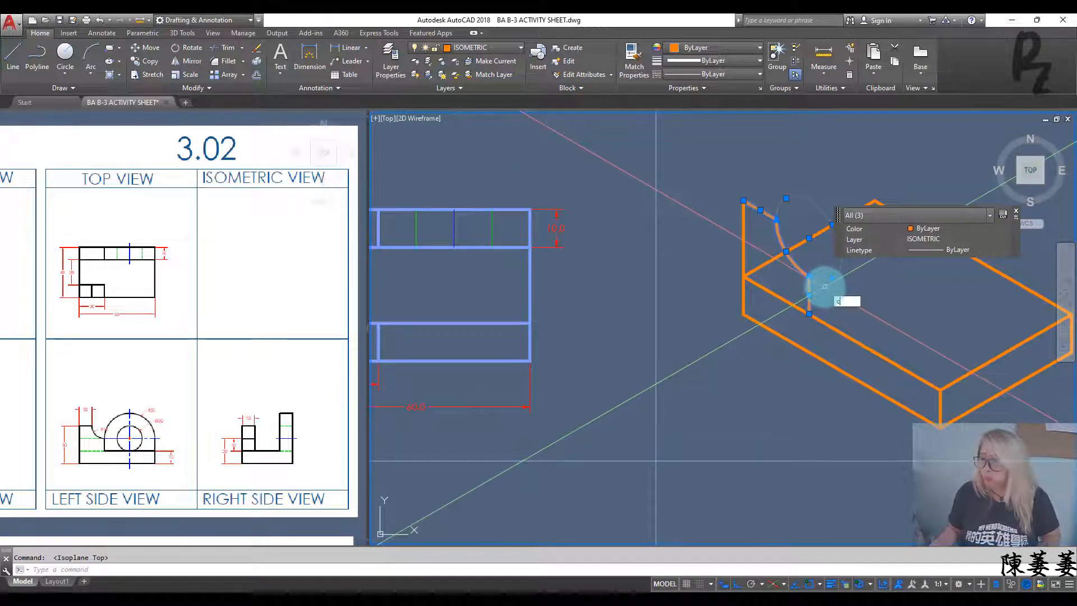
pyautogui.write('co')
pyautogui.press('Return')
pyautogui.click(809, 314)
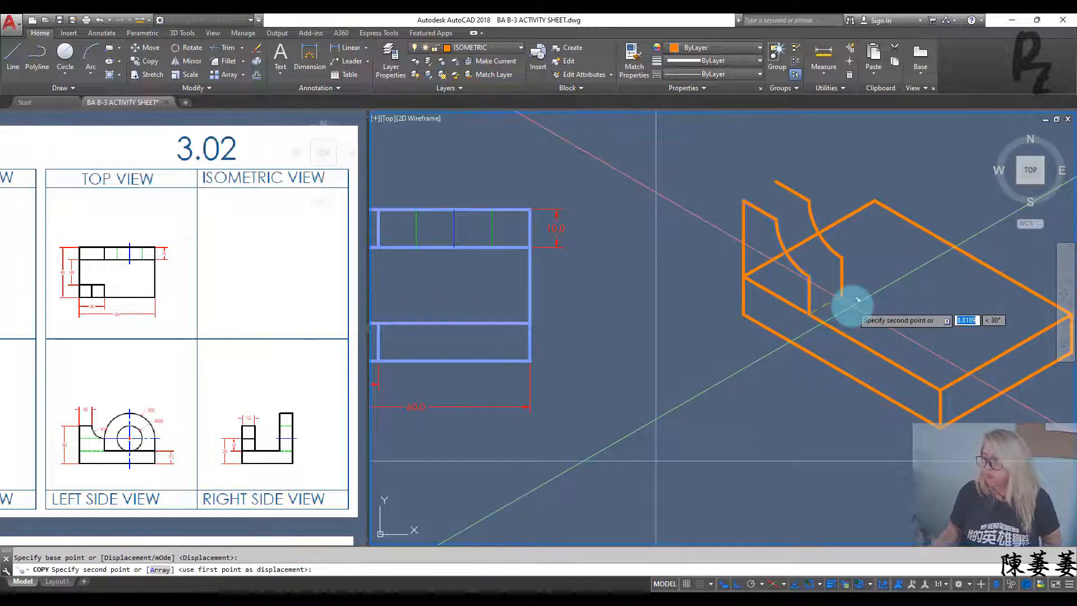
pyautogui.write('10')
pyautogui.press('Return')
pyautogui.press('Escape')
# Draw lines joining the original and copied profiles at the foot of the short vertical edge and at the arc's lower end
pyautogui.moveTo(821, 288); pyautogui.dragTo(821, 308, button='middle')
pyautogui.write('l')
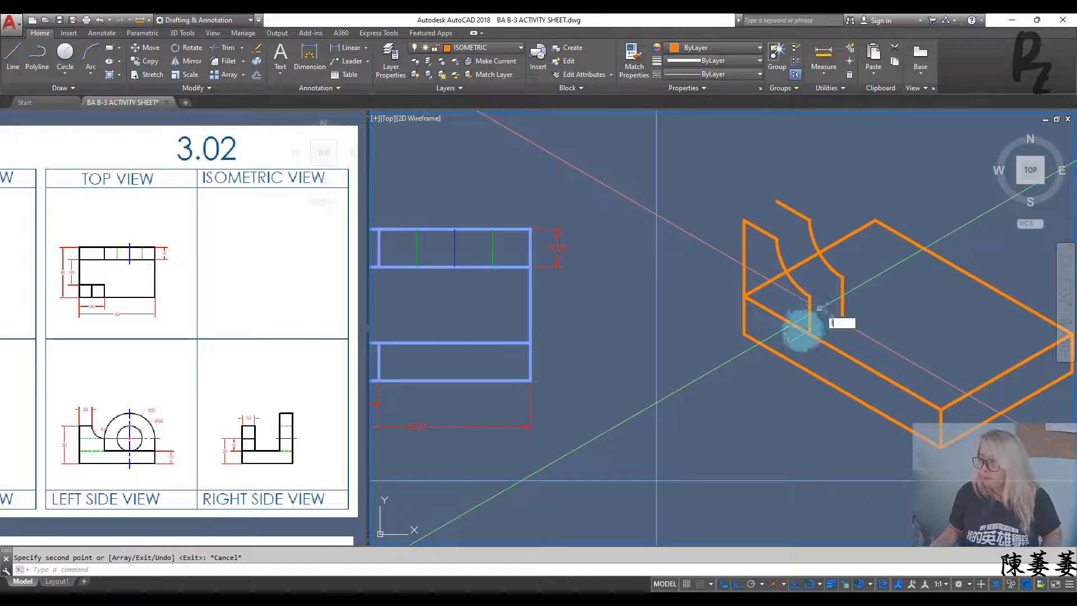
pyautogui.press('Return')
pyautogui.click(842, 315)
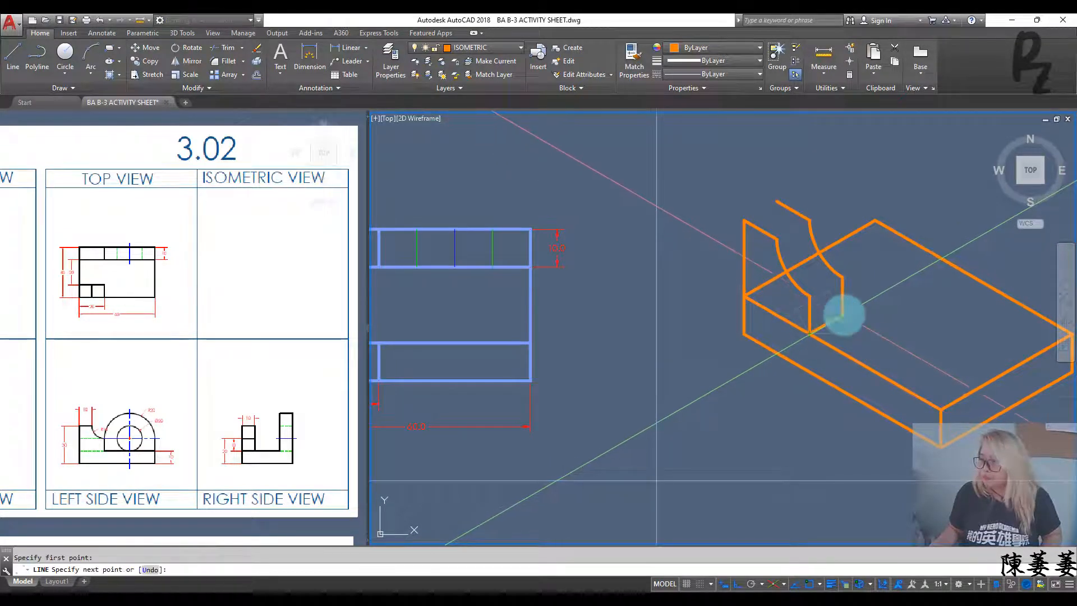
pyautogui.click(843, 316)
pyautogui.press('Return')
pyautogui.press('Return')
pyautogui.click(810, 297)
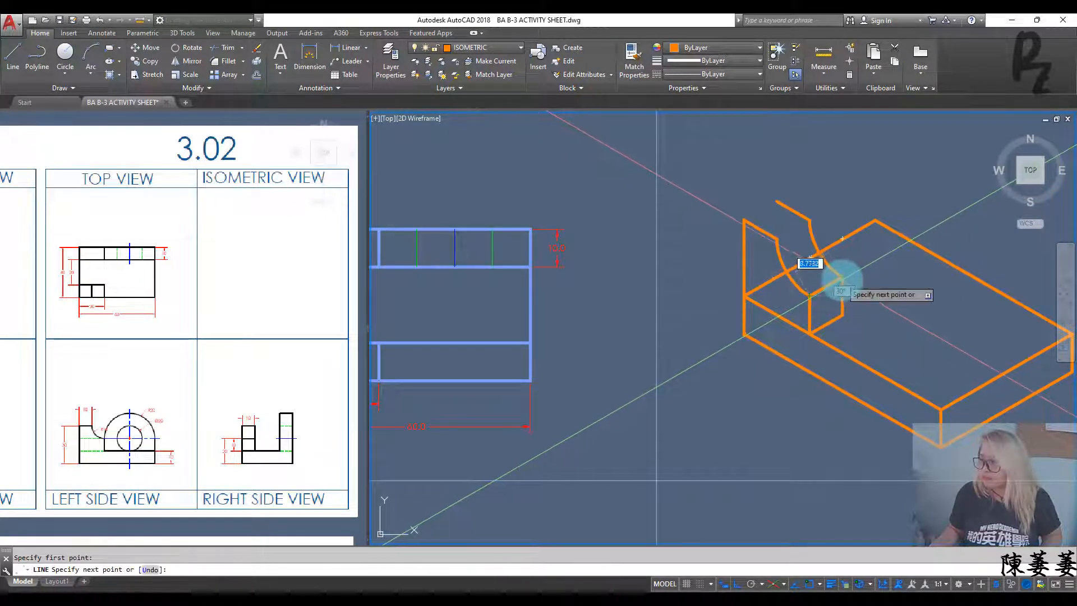
pyautogui.click(843, 279)
pyautogui.press('Return')
# Draw lines joining the two profiles at the arc's upper end and at the upright's outer top corner
pyautogui.press('Return')
pyautogui.click(777, 240)
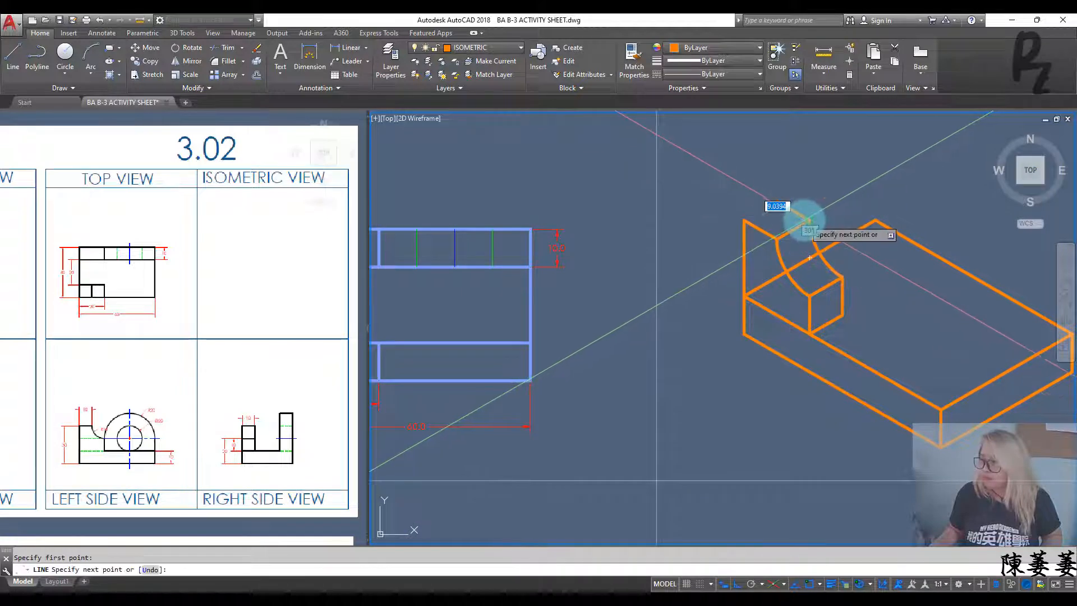
pyautogui.click(809, 221)
pyautogui.press('Return')
pyautogui.press('Return')
pyautogui.click(744, 220)
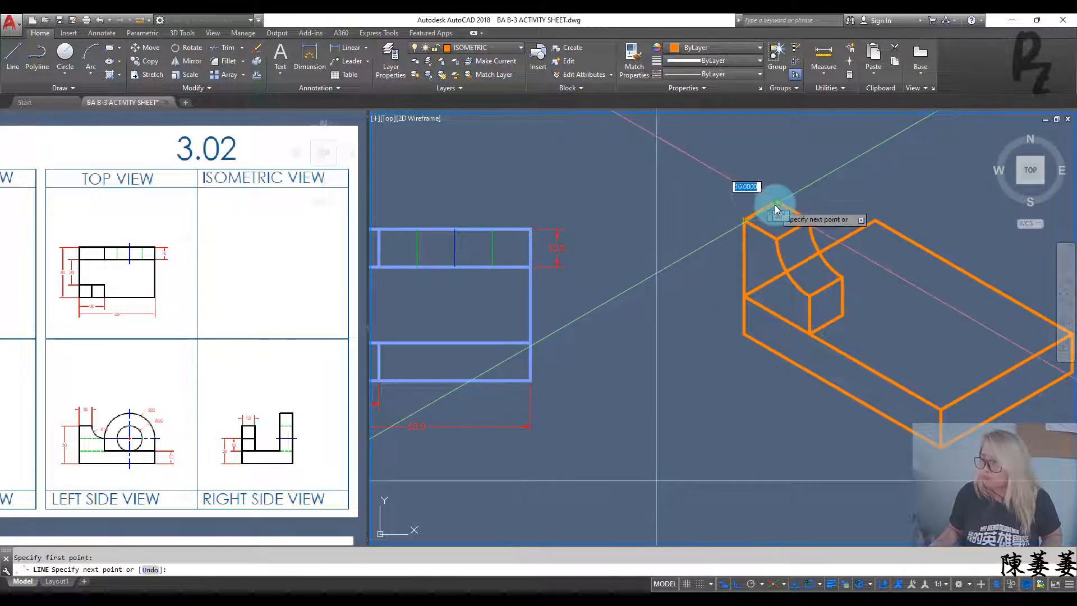
pyautogui.click(775, 204)
pyautogui.press('Escape')
# Draw a line from the base's back top corner in the left isoplane: 10 up, then two consecutive 20 segments along the back edge
pyautogui.moveTo(894, 308); pyautogui.dragTo(776, 336, button='middle')
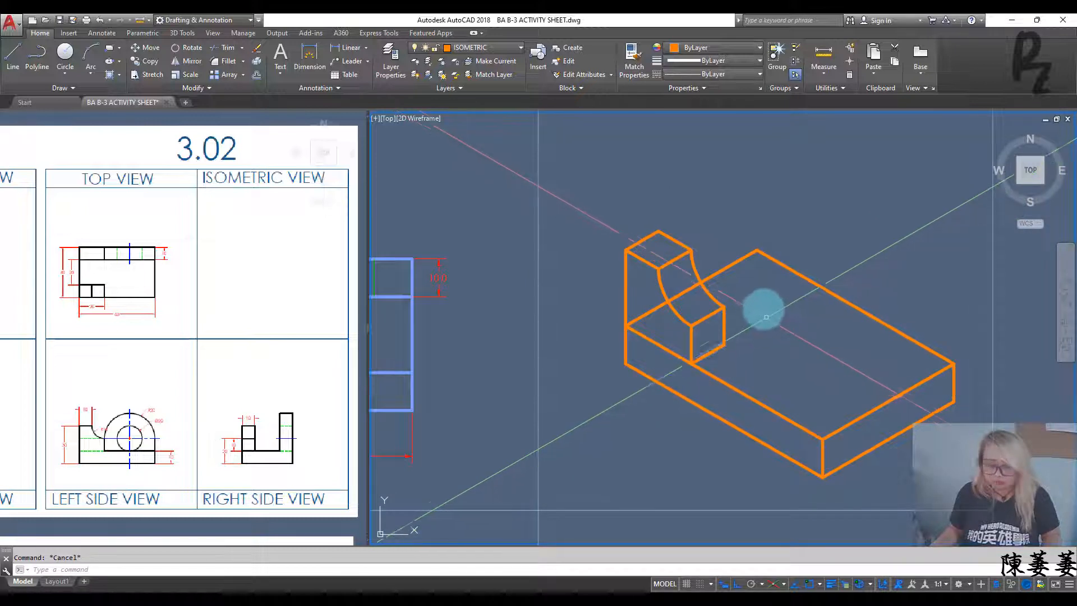
pyautogui.press('F5')
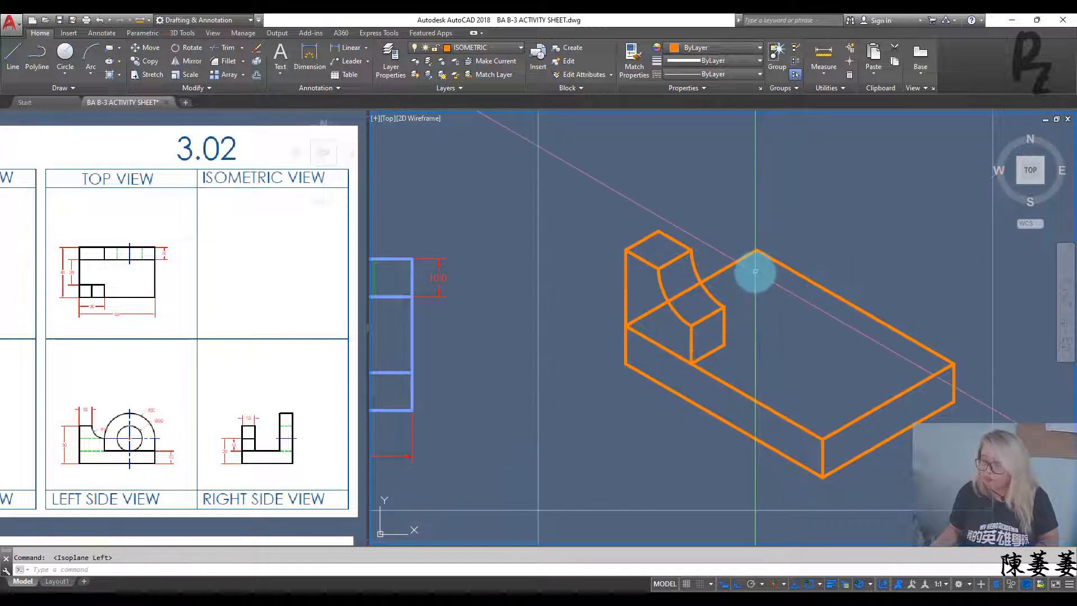
pyautogui.write('l')
pyautogui.press('Return')
pyautogui.click(756, 252)
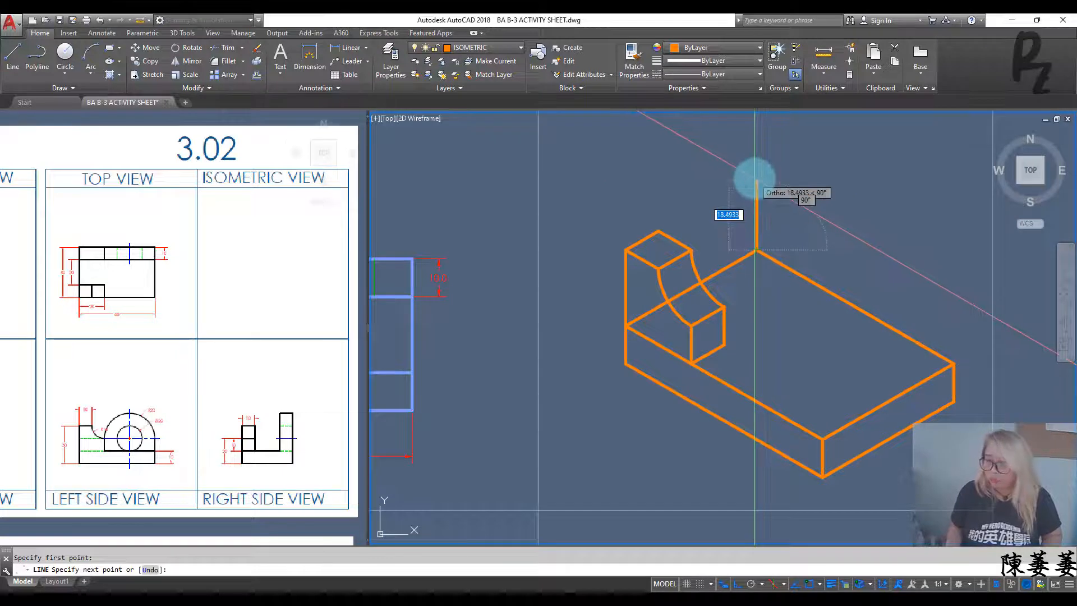
pyautogui.press('Return')
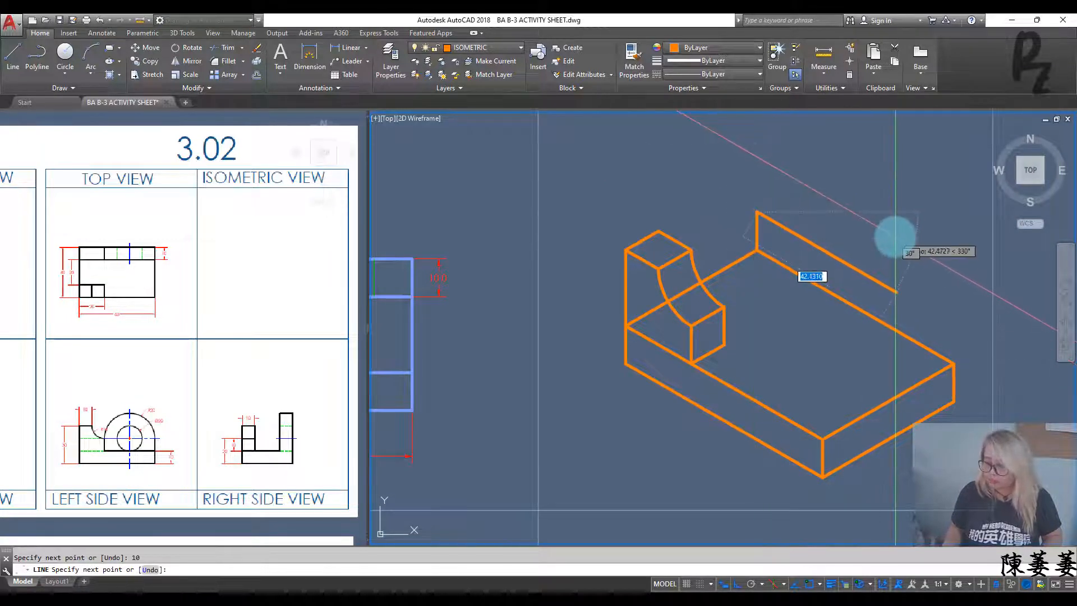
pyautogui.write('20')
pyautogui.press('Return')
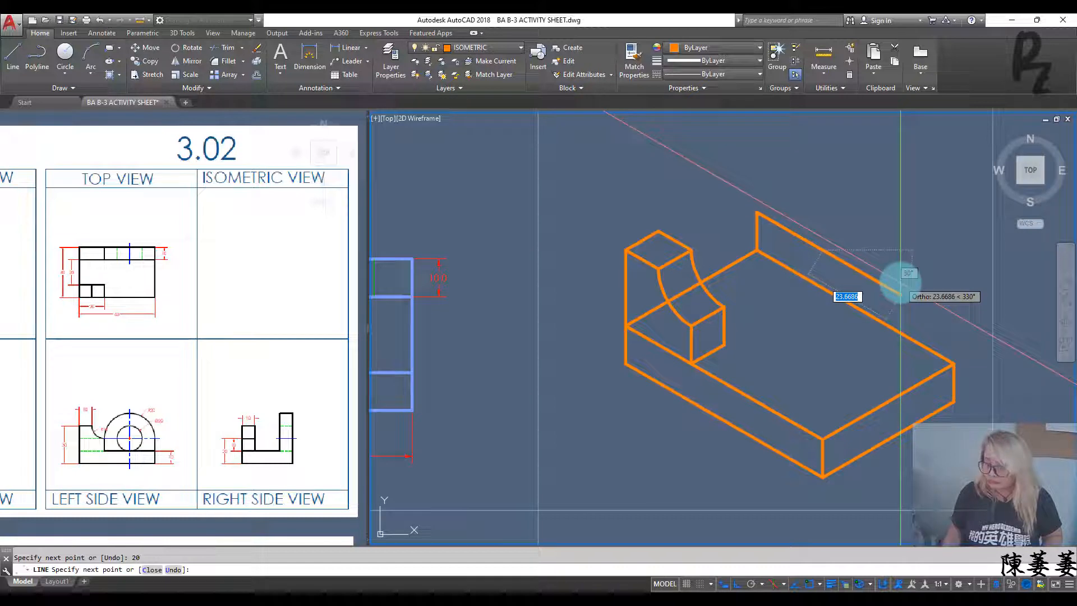
pyautogui.press('Return')
pyautogui.press('Return')
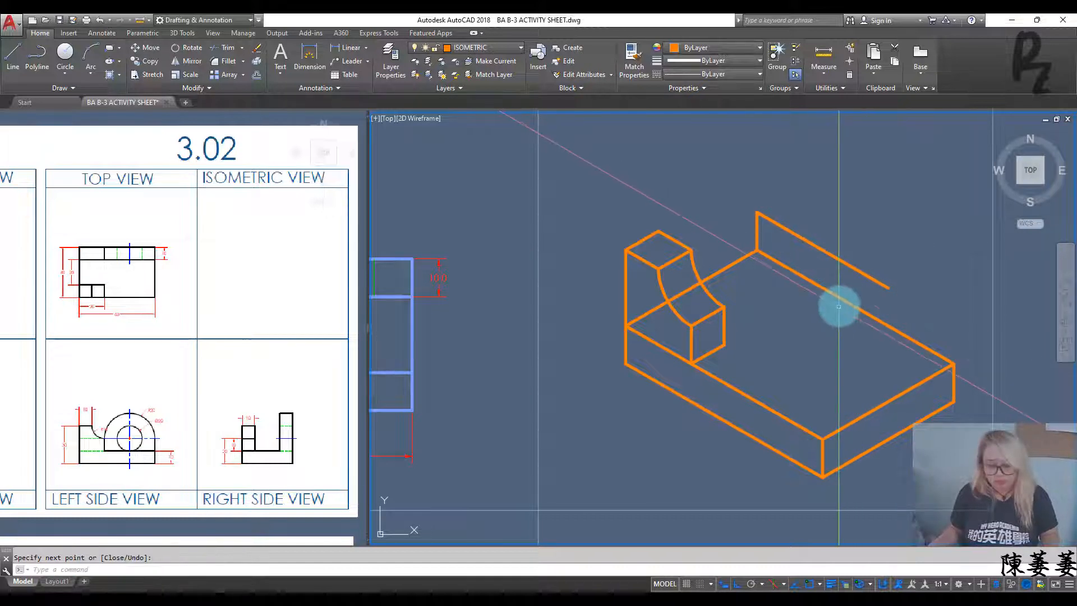
# Draw a left-isoplane isocircle of radius 20 centred on the end of the line above the base's back edge
pyautogui.write('el')
pyautogui.press('Return')
pyautogui.write('i')
pyautogui.press('Return')
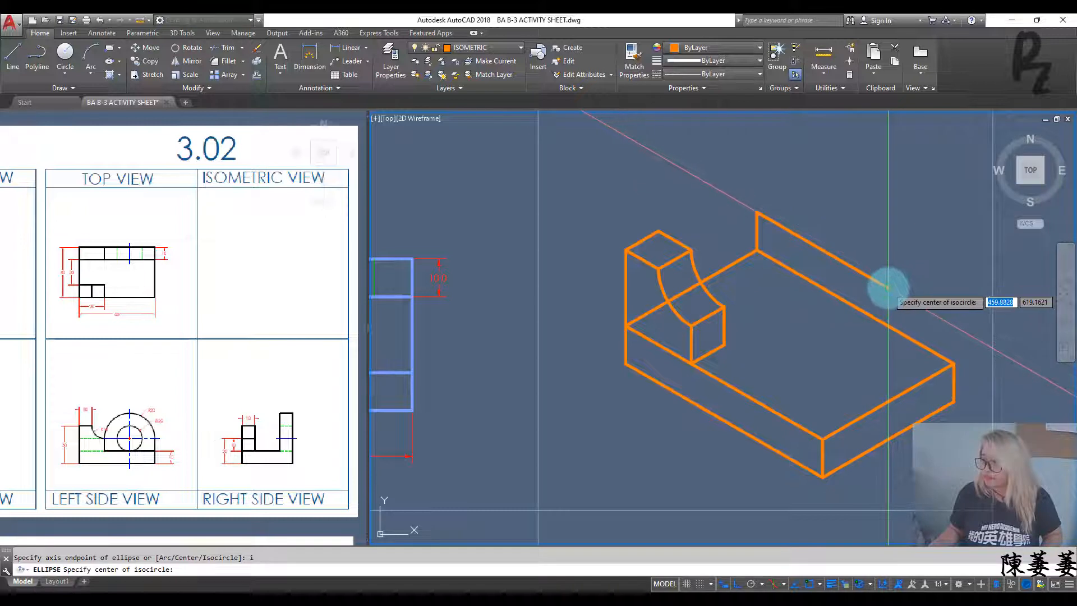
pyautogui.click(889, 287)
pyautogui.click(822, 265)
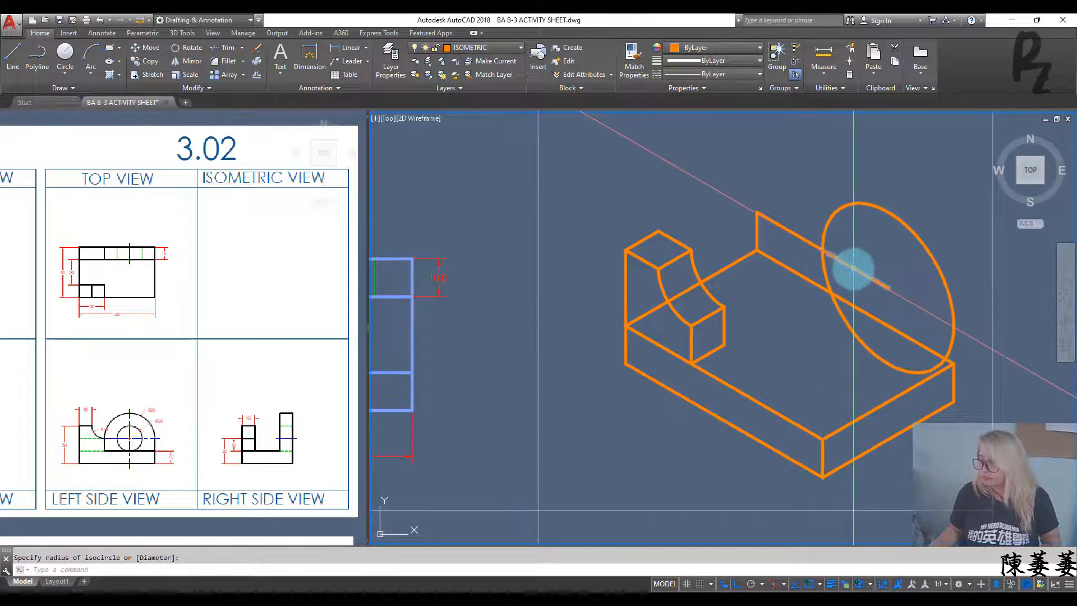
pyautogui.press('Escape')
# Draw a concentric isocircle of diameter 20 inside the large isocircle for the hole
pyautogui.write('el')
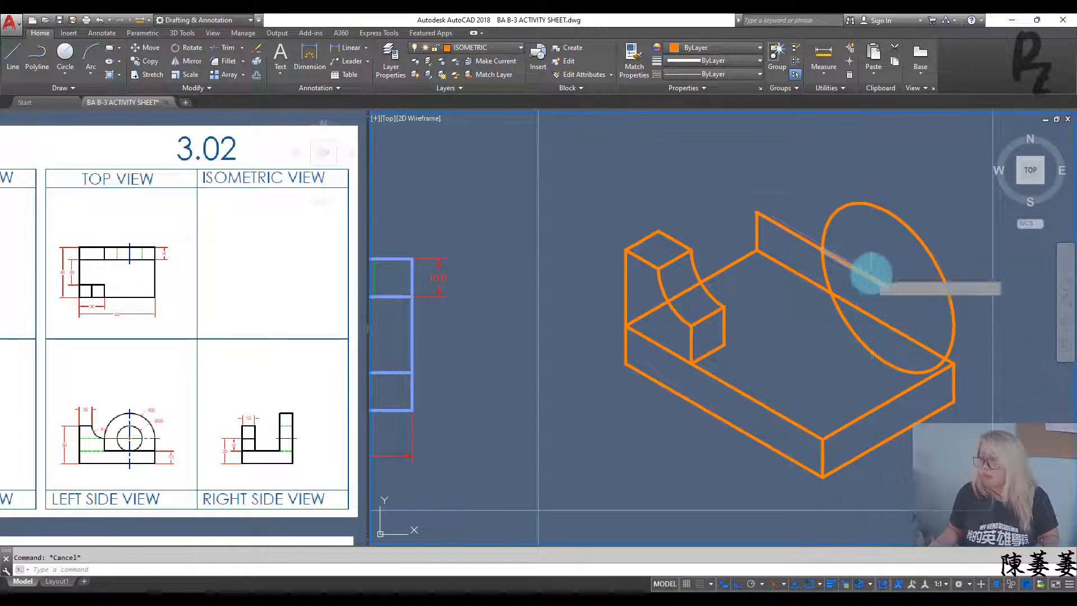
pyautogui.press('Return')
pyautogui.write('i')
pyautogui.press('Return')
pyautogui.click(886, 285)
pyautogui.write('d')
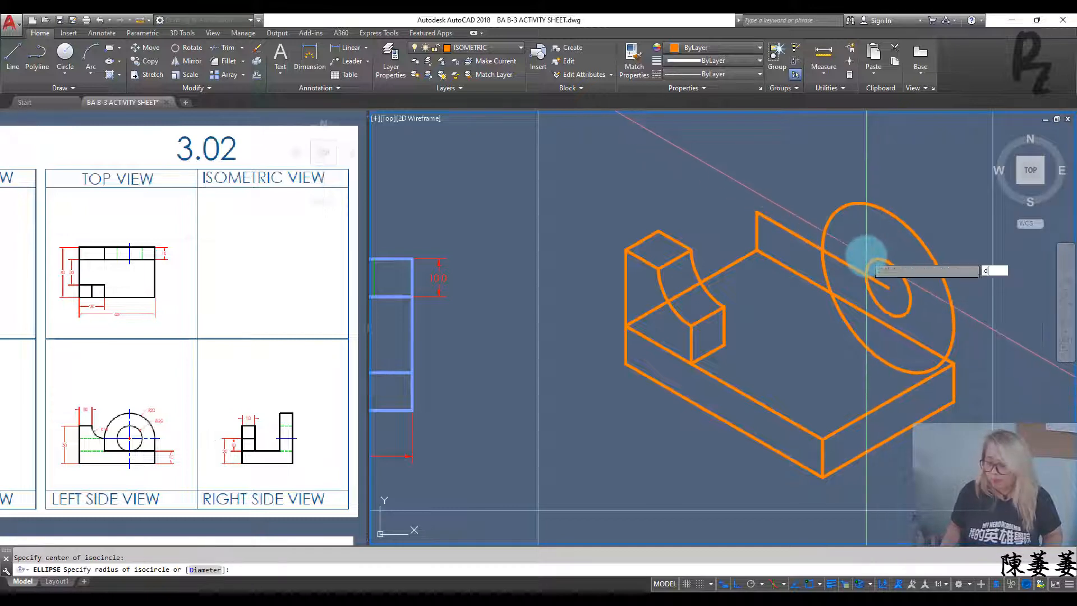
# Draw a vertical line about 45 long upward from the base's far-right top corner, running alongside the large isocircle
pyautogui.write('l')
pyautogui.press('Return')
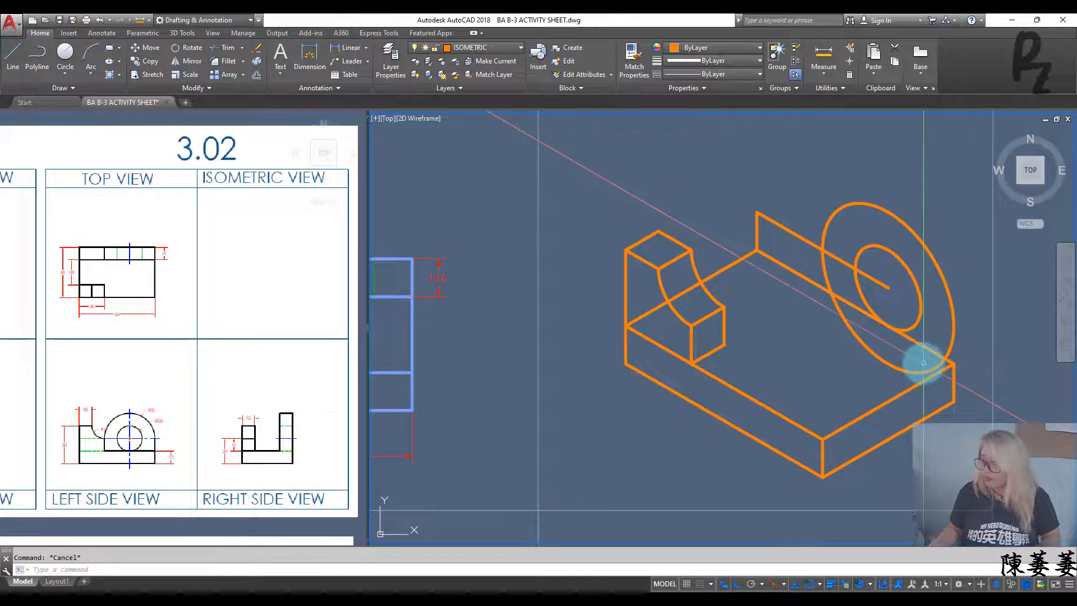
pyautogui.click(953, 361)
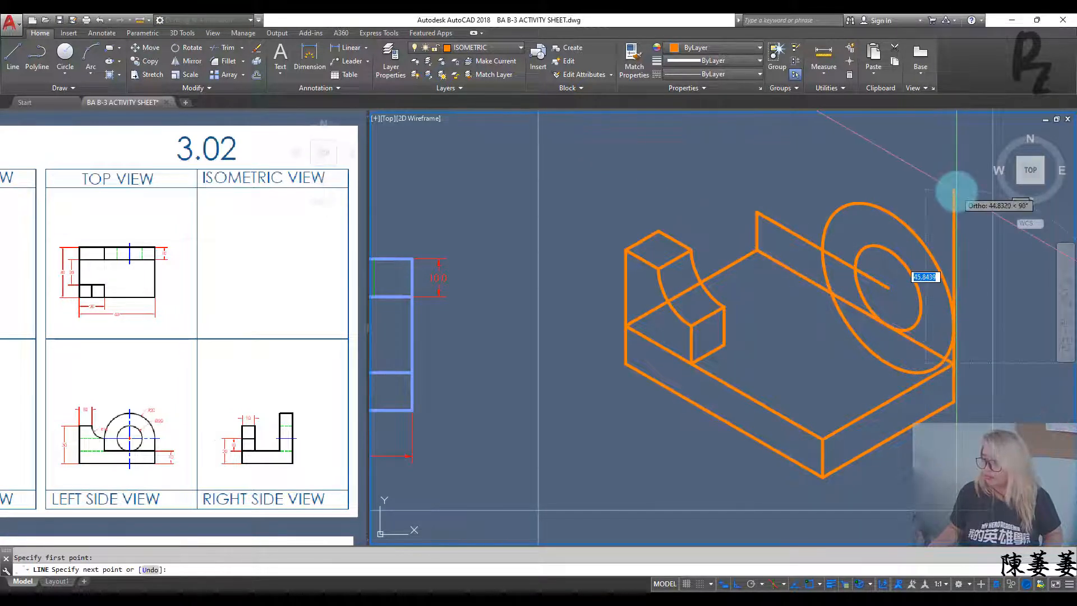
pyautogui.click(953, 189)
pyautogui.press('Return')
# Trim the vertical line above the large isocircle and the isocircle's portions below the side tangent points down to the base edge
pyautogui.write('tr')
pyautogui.press('Return')
pyautogui.press('Return')
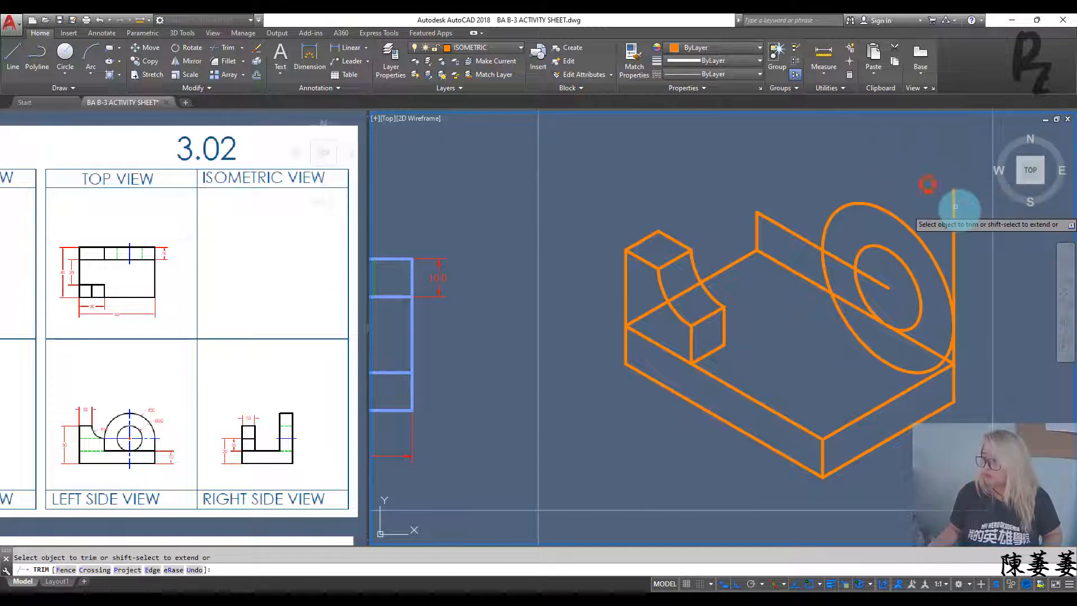
pyautogui.click(956, 216)
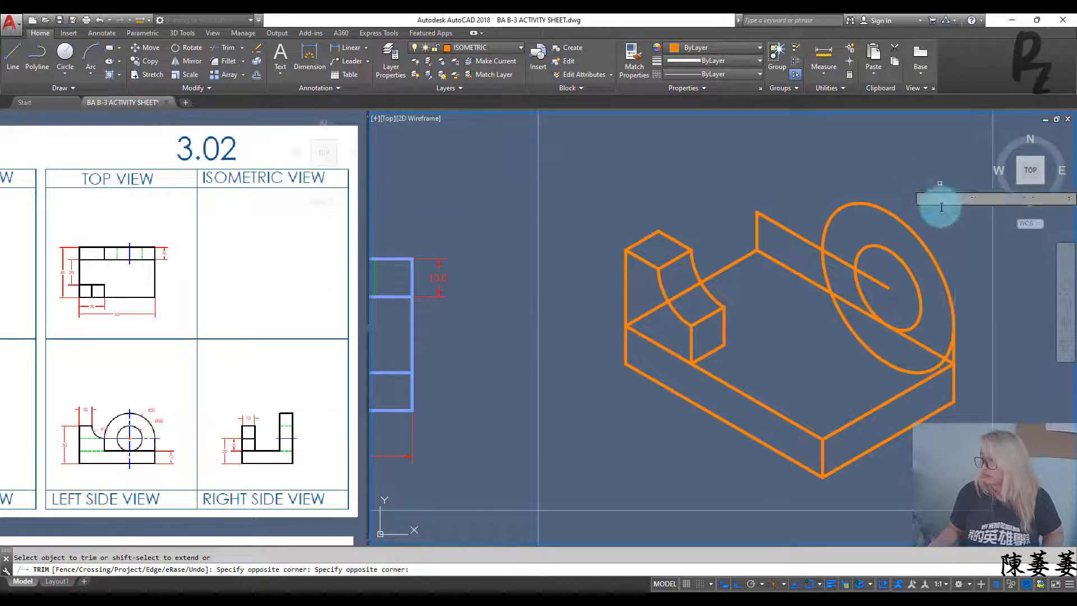
pyautogui.click(823, 264)
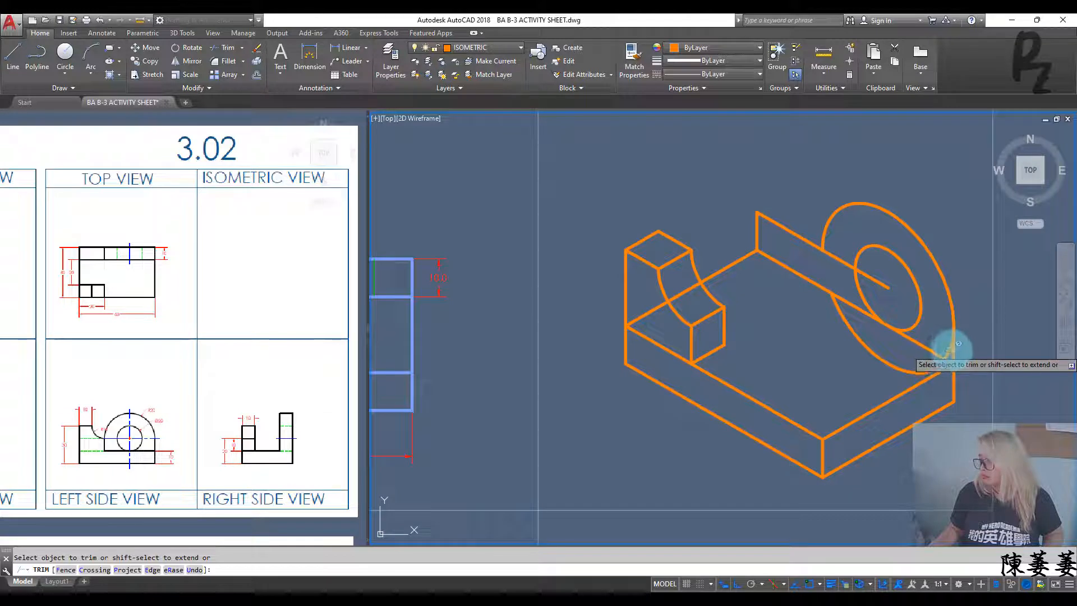
pyautogui.press('Escape')
# Delete the leftover lower arc of the large isocircle lying across the base's top face
pyautogui.click(877, 348)
pyautogui.click(835, 343)
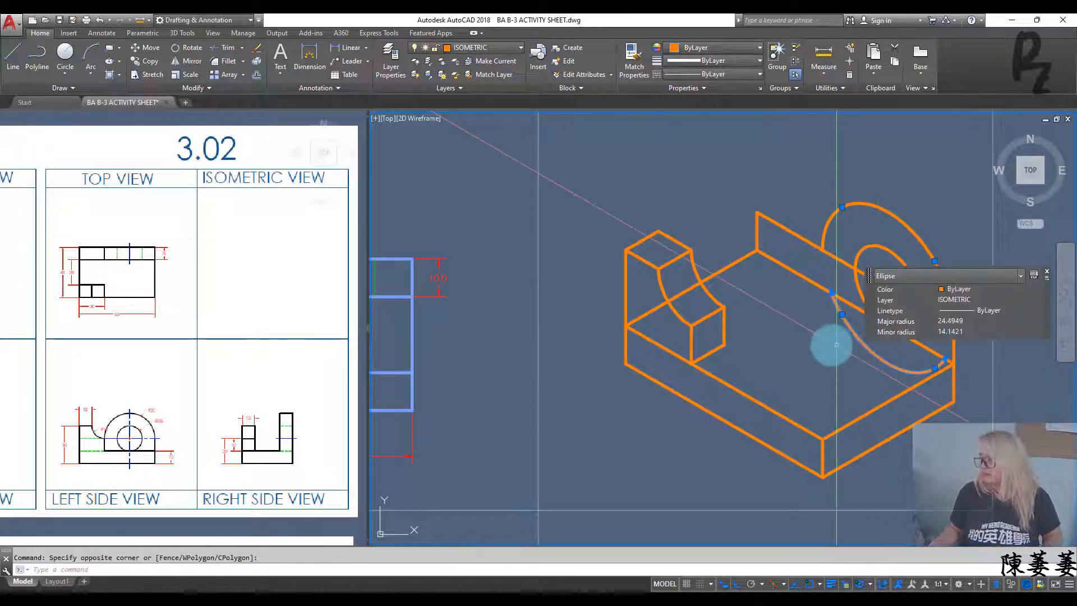
pyautogui.press('Delete')
pyautogui.moveTo(833, 332); pyautogui.dragTo(820, 358, button='middle')
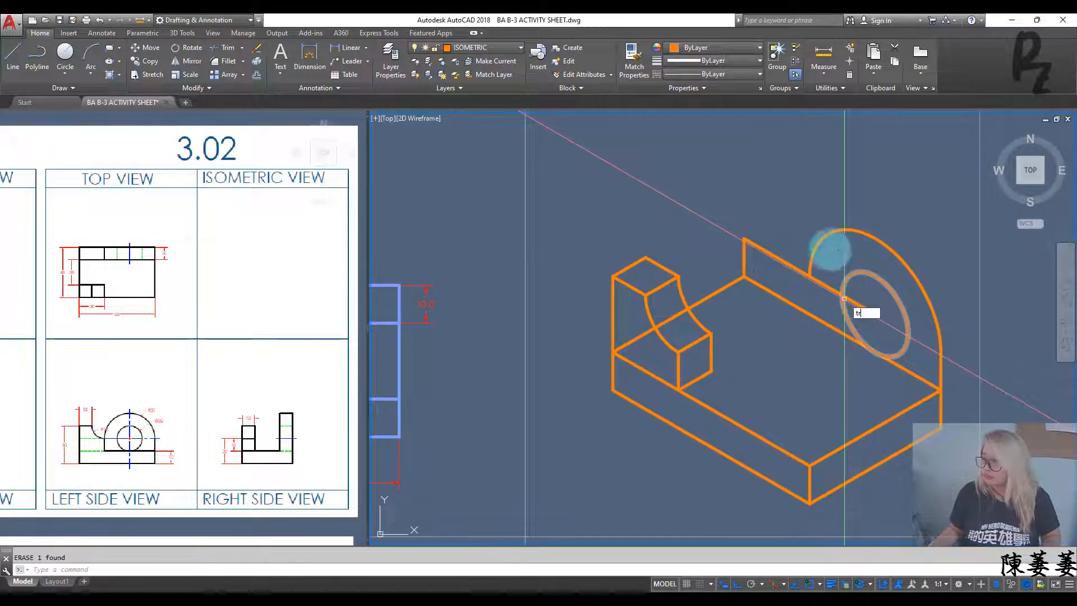
# Trim the upright wall's sloping top line where it runs inside the large arc and across the hole
pyautogui.write('tr')
pyautogui.press('Return')
pyautogui.press('Return')
pyautogui.click(847, 323)
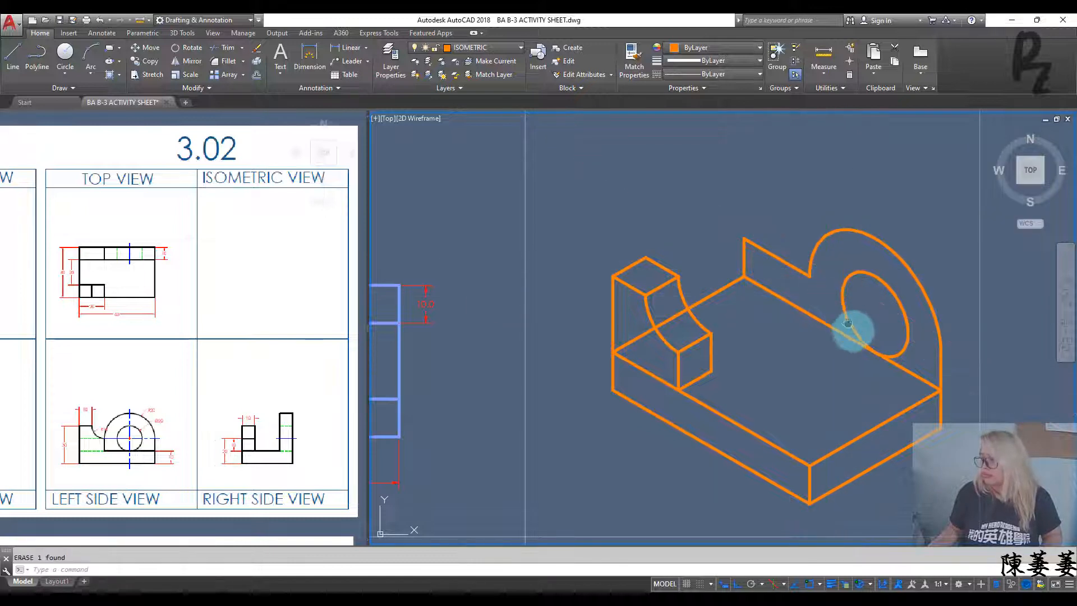
# Copy the wall's large arc, hole isocircle, sloping top line and short vertical side line 10 units toward the front along the top isoplane
pyautogui.moveTo(848, 324); pyautogui.dragTo(856, 335, button='middle')
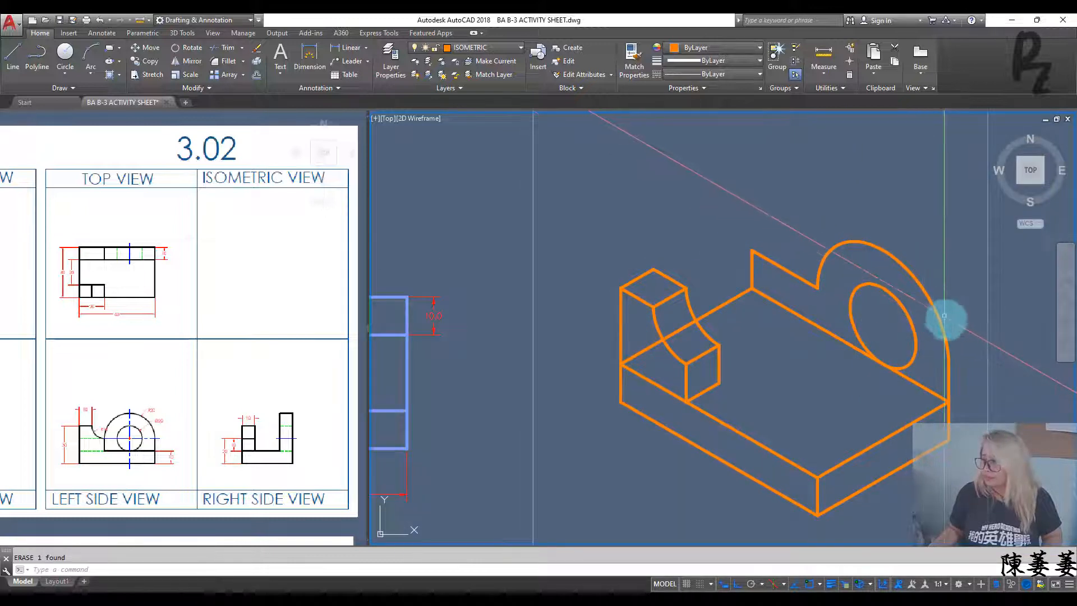
pyautogui.click(961, 351)
pyautogui.click(904, 309)
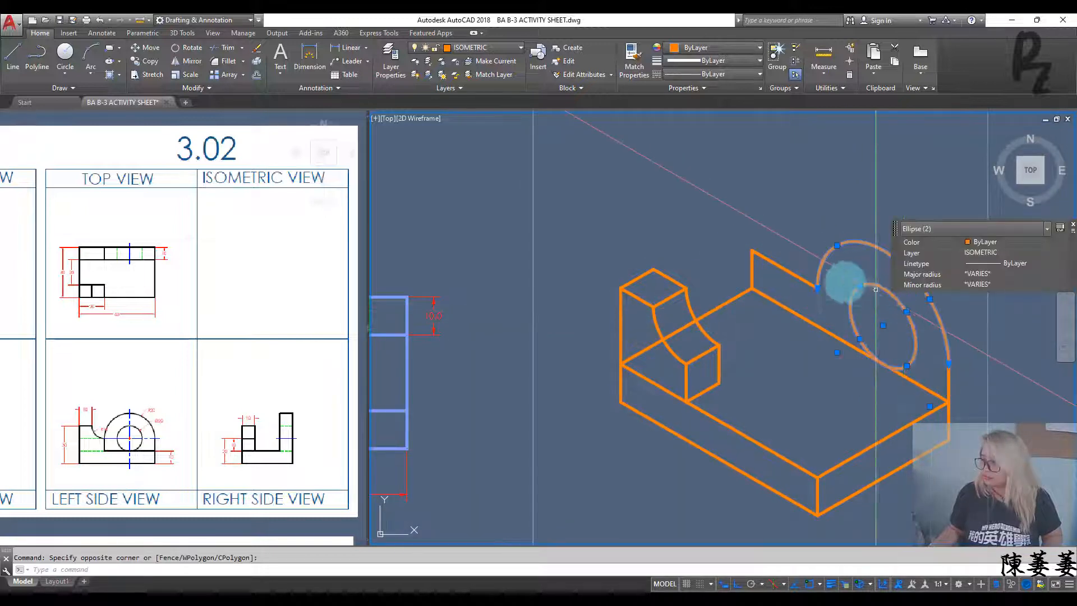
pyautogui.click(781, 247)
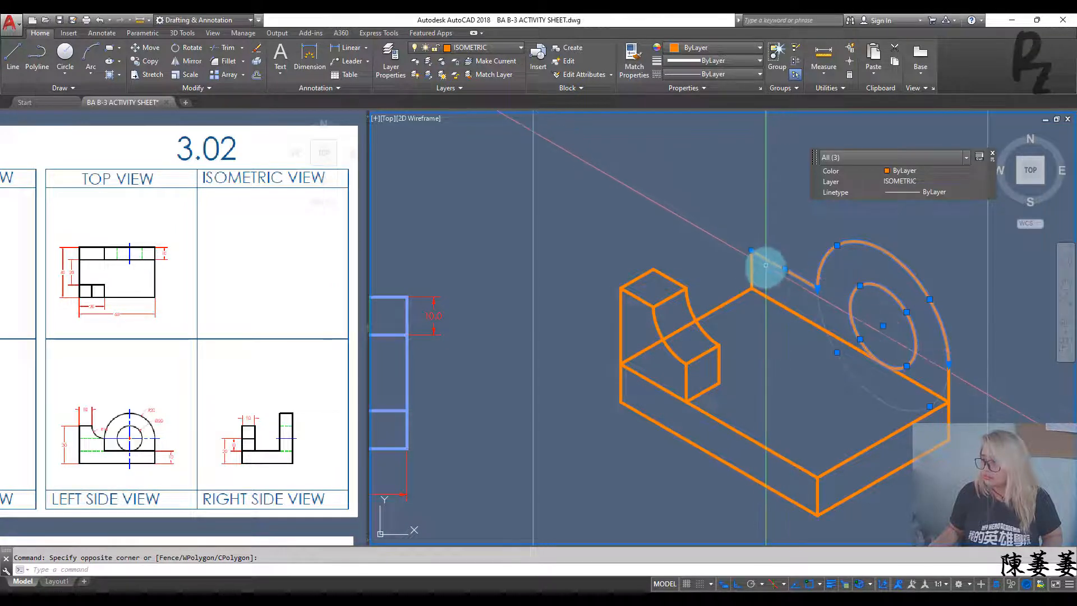
pyautogui.click(757, 270)
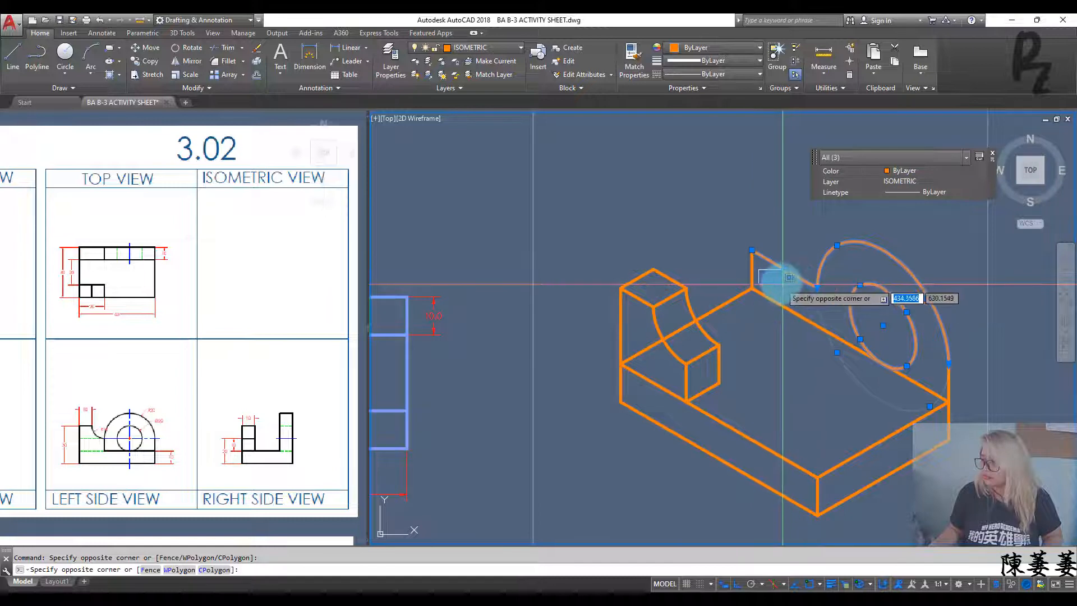
pyautogui.click(789, 281)
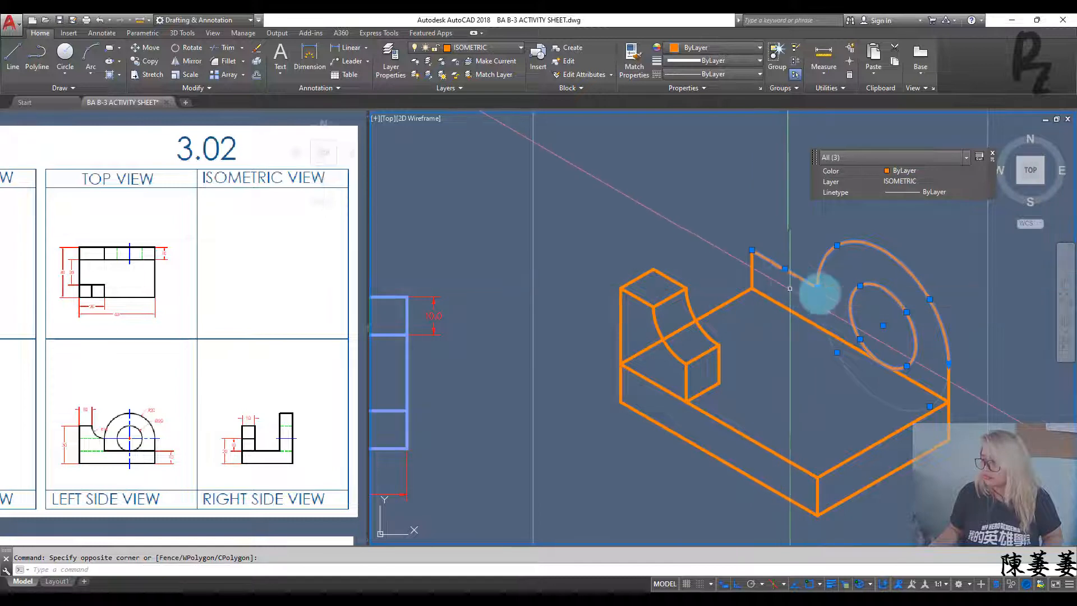
pyautogui.click(961, 385)
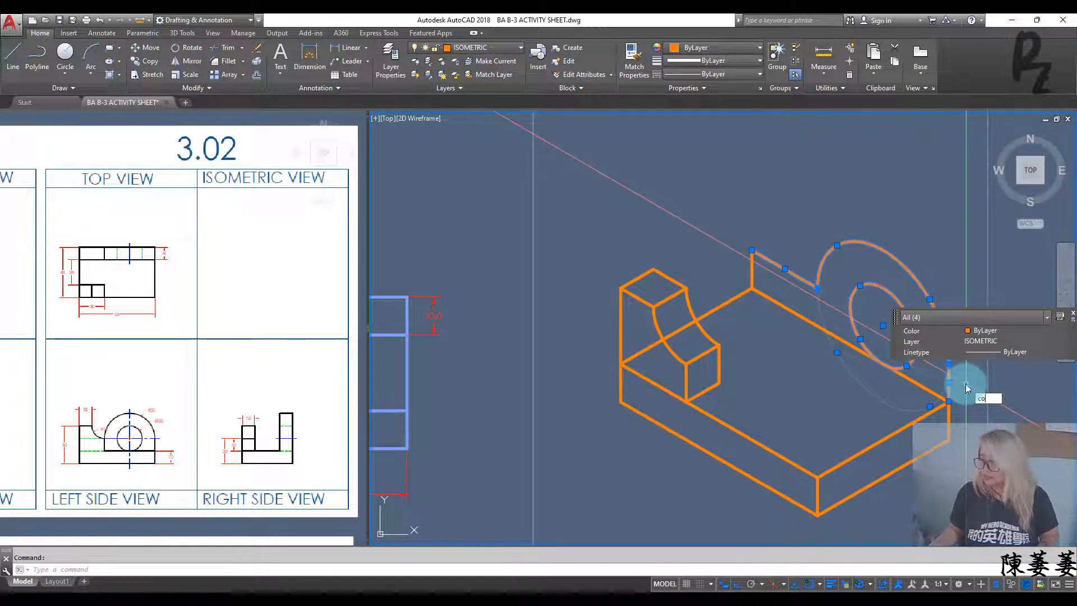
pyautogui.write('co')
pyautogui.press('Return')
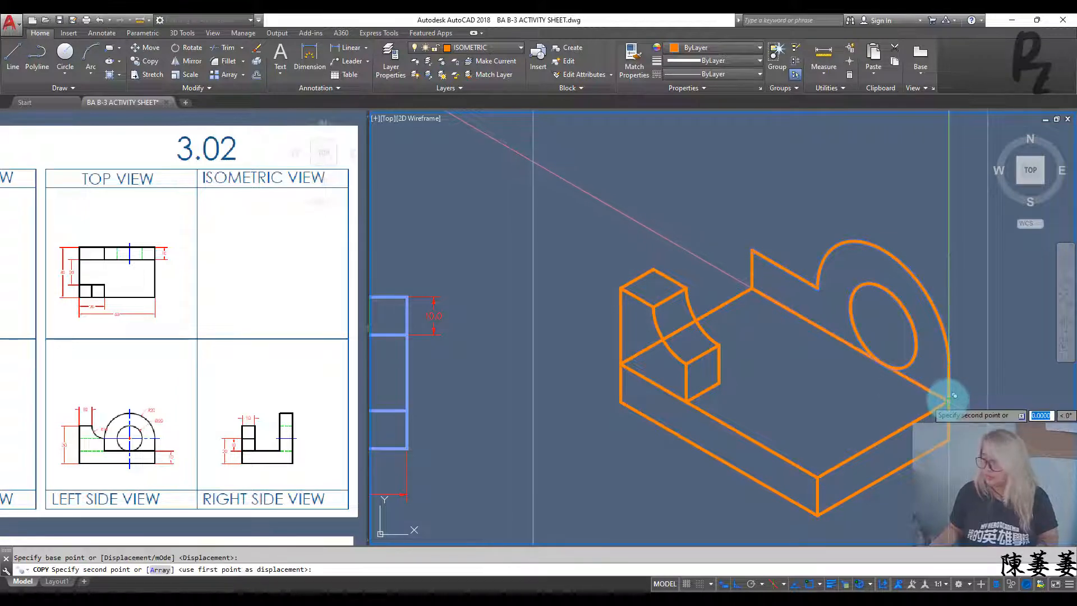
pyautogui.press('F5')
pyautogui.press('Return')
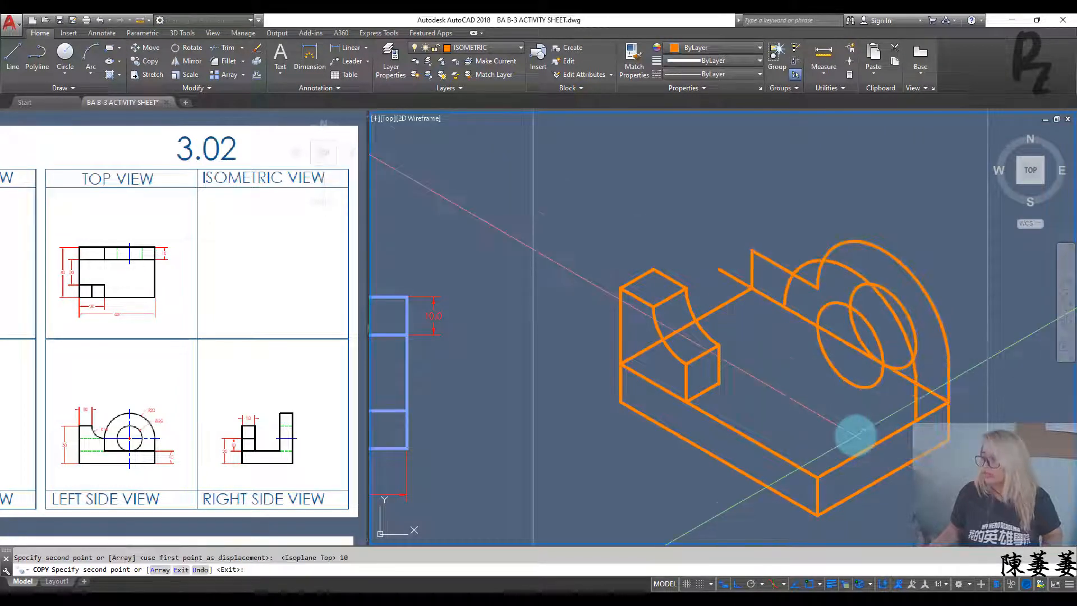
pyautogui.press('Escape')
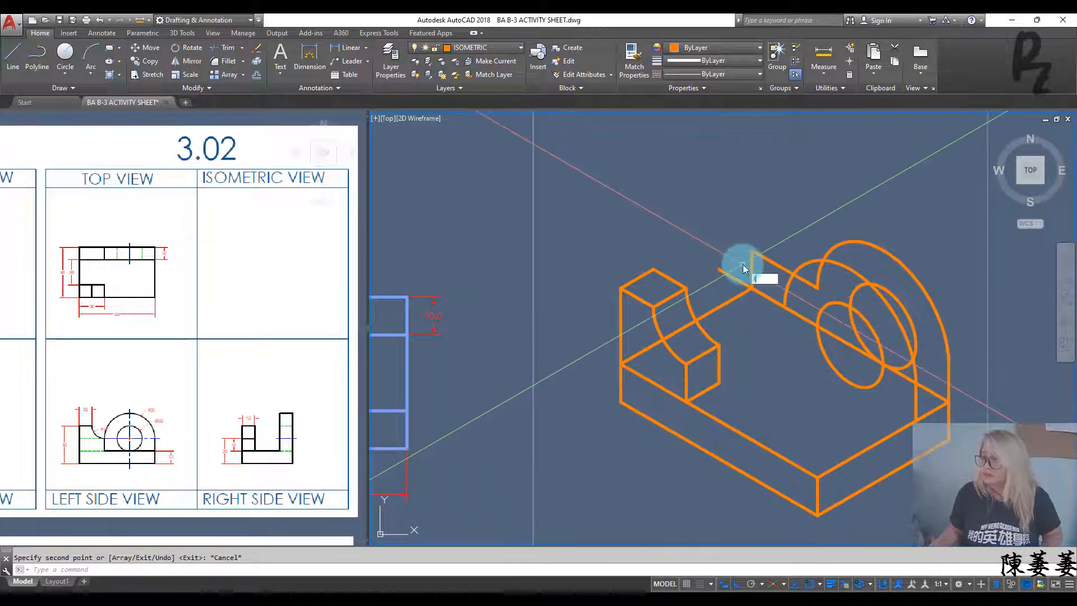
# Draw a line joining the outer ends of the wall's front and rear sloping top lines
pyautogui.write('l')
pyautogui.press('Return')
pyautogui.click(721, 270)
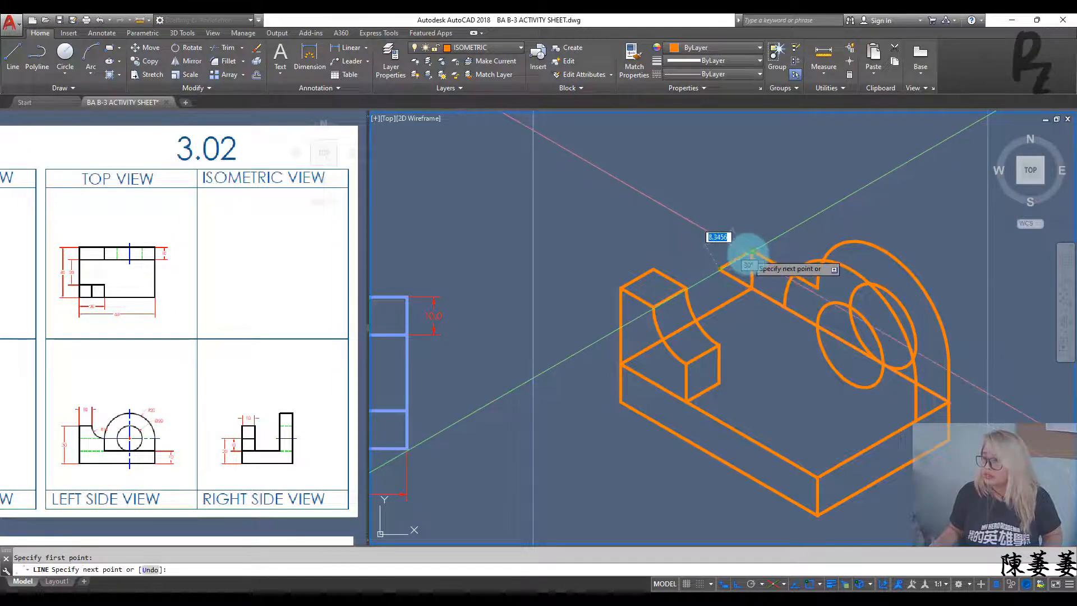
pyautogui.click(751, 251)
pyautogui.press('Return')
# Copy the wall's rear vertical corner line to the outer end of the front sloping top line
pyautogui.click(752, 265)
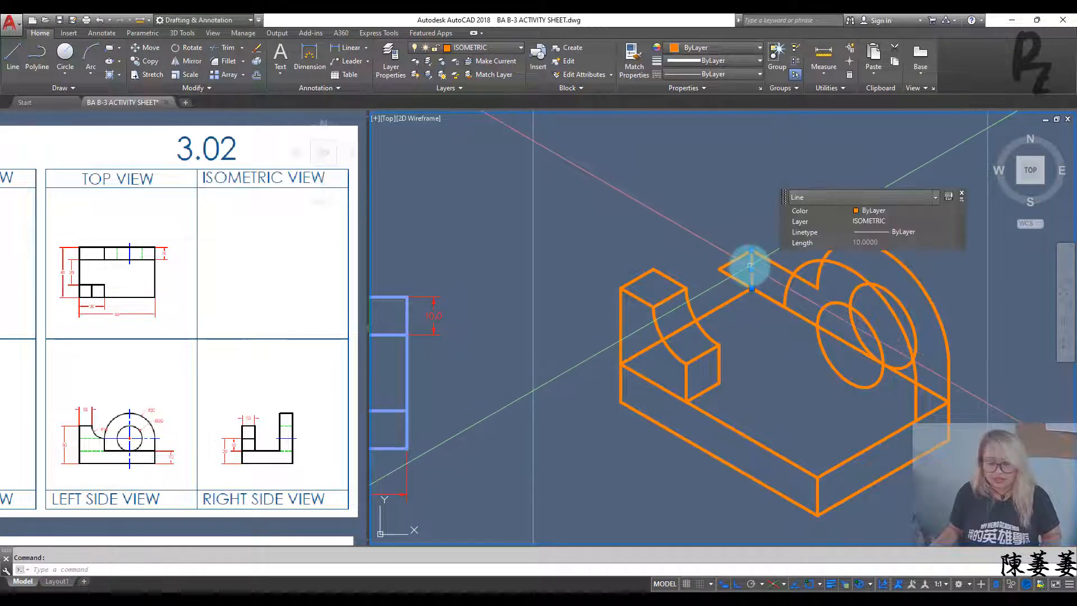
pyautogui.write('co')
pyautogui.press('Return')
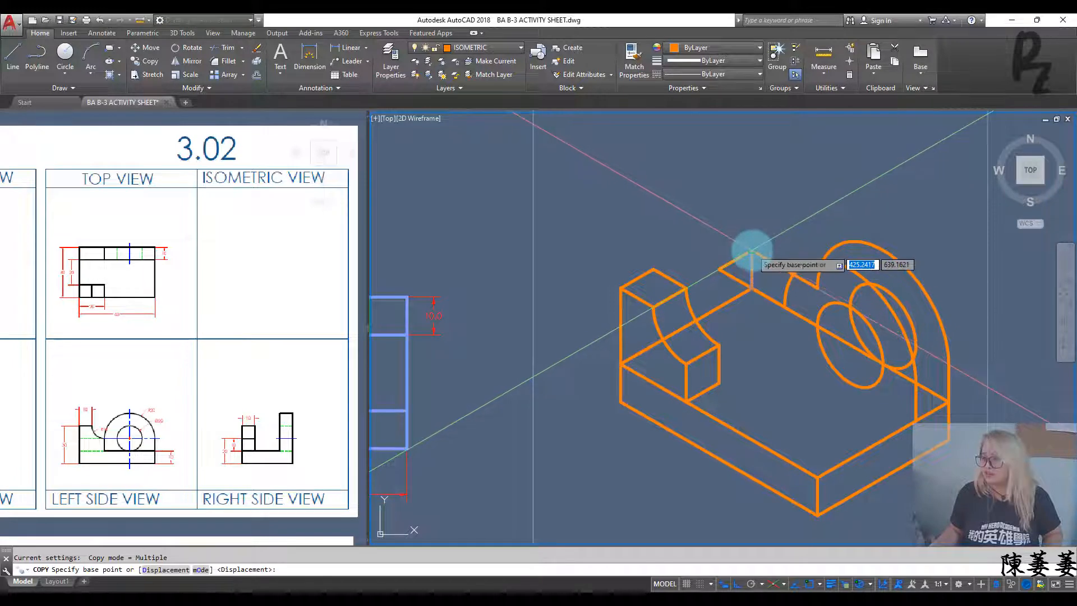
pyautogui.click(752, 252)
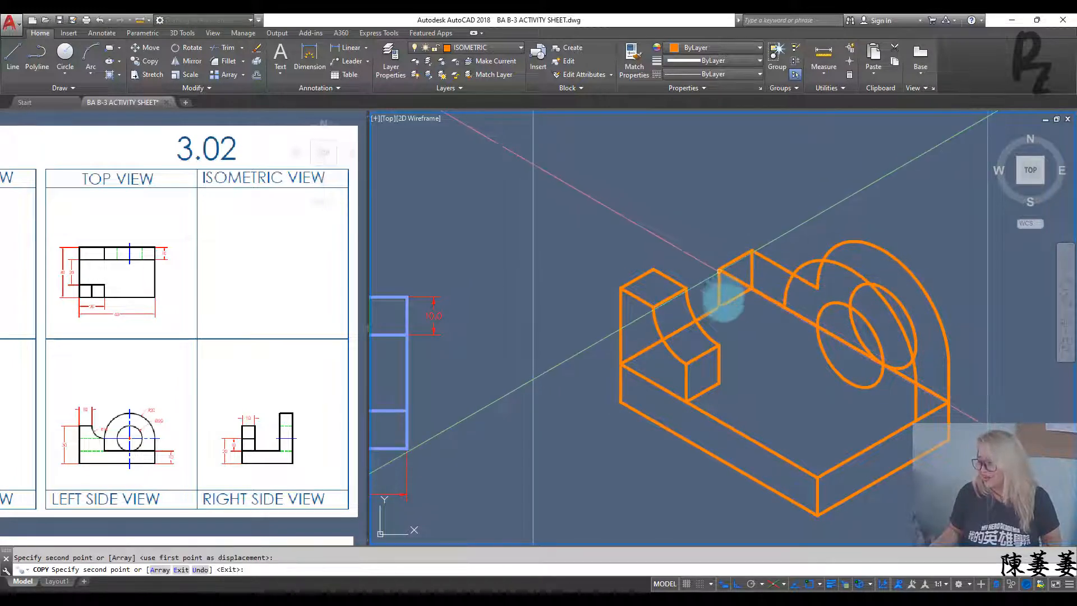
pyautogui.press('Escape')
# Draw the wall's front bottom edge from the copied corner line's lower end to the base's opposite edge
pyautogui.write('l')
pyautogui.press('Return')
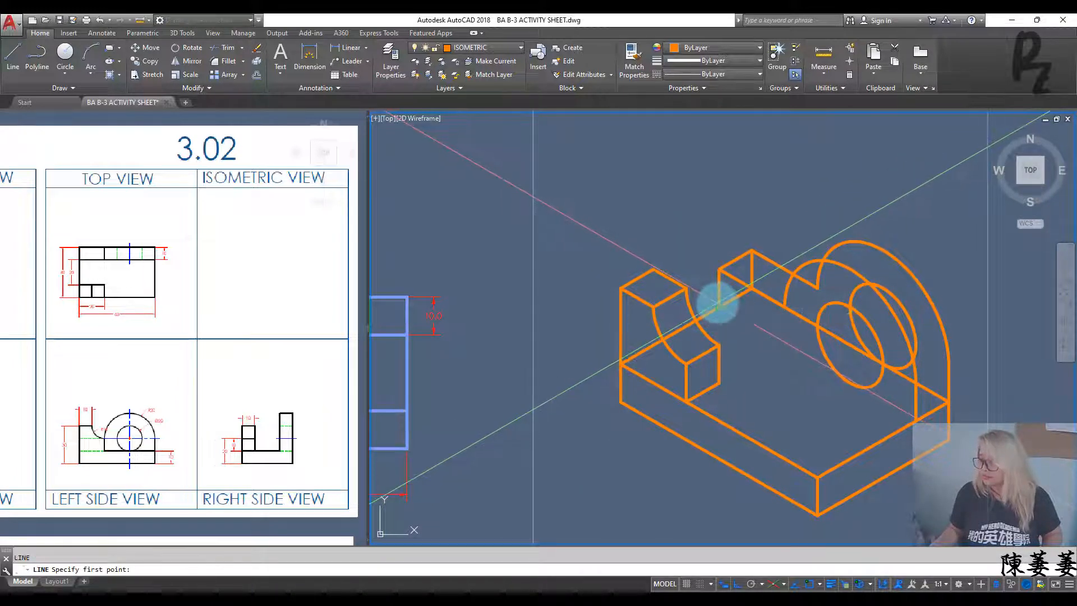
pyautogui.click(719, 307)
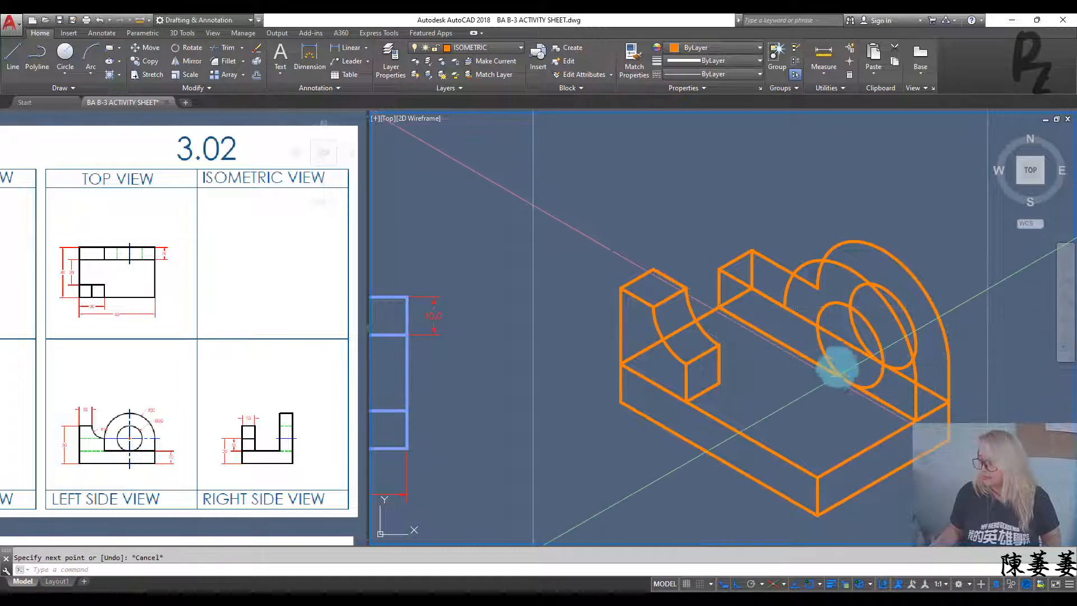
pyautogui.press('Escape')
# Delete the rear bottom line of the wall, which runs behind the hole isocircles
pyautogui.moveTo(839, 351); pyautogui.dragTo(829, 374, button='middle')
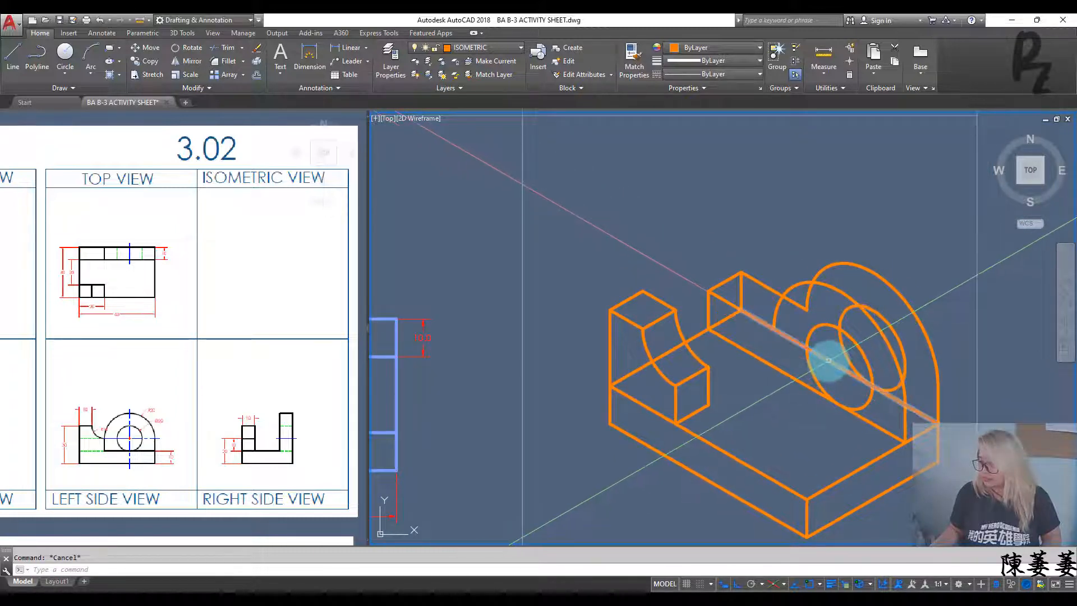
pyautogui.click(831, 362)
pyautogui.press('Return')
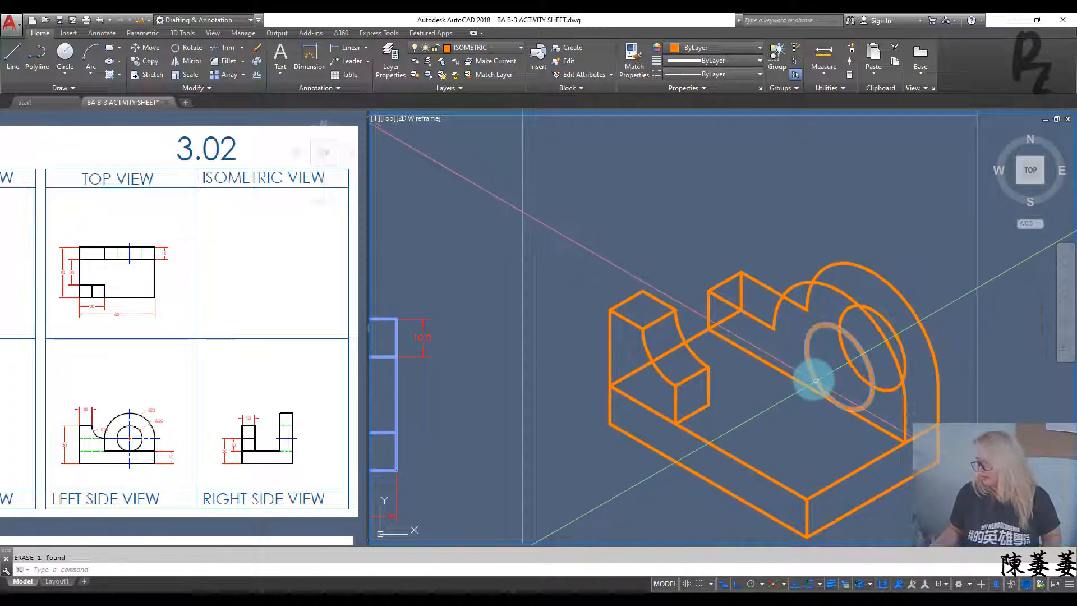
# Draw a 10 unit tangent line connecting the upper curves of the wall's front and rear large arcs
pyautogui.moveTo(810, 352); pyautogui.dragTo(782, 331, button='middle')
pyautogui.write('l')
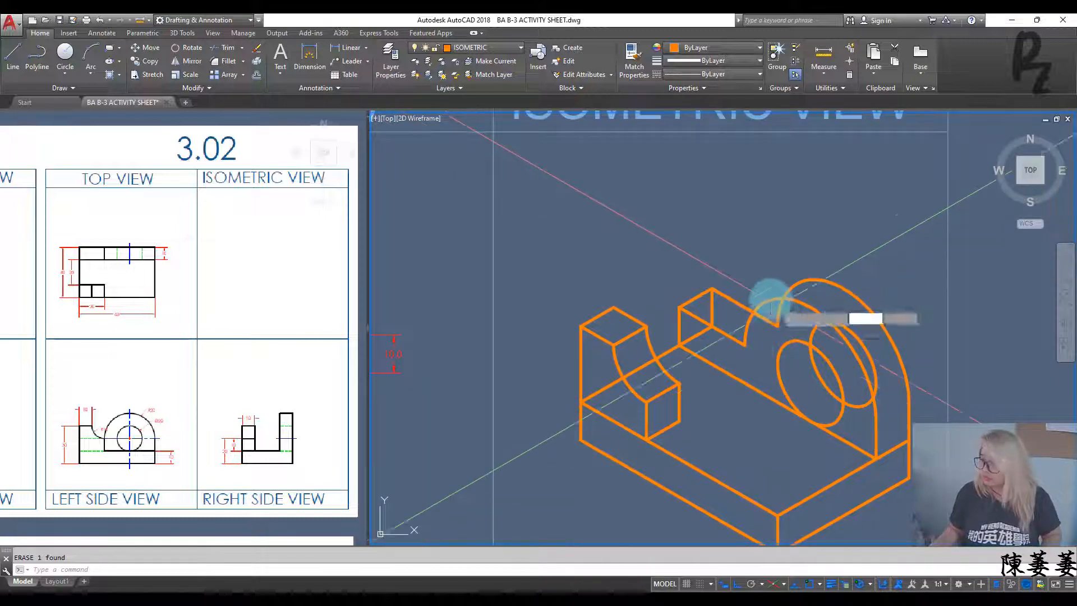
pyautogui.press('Return')
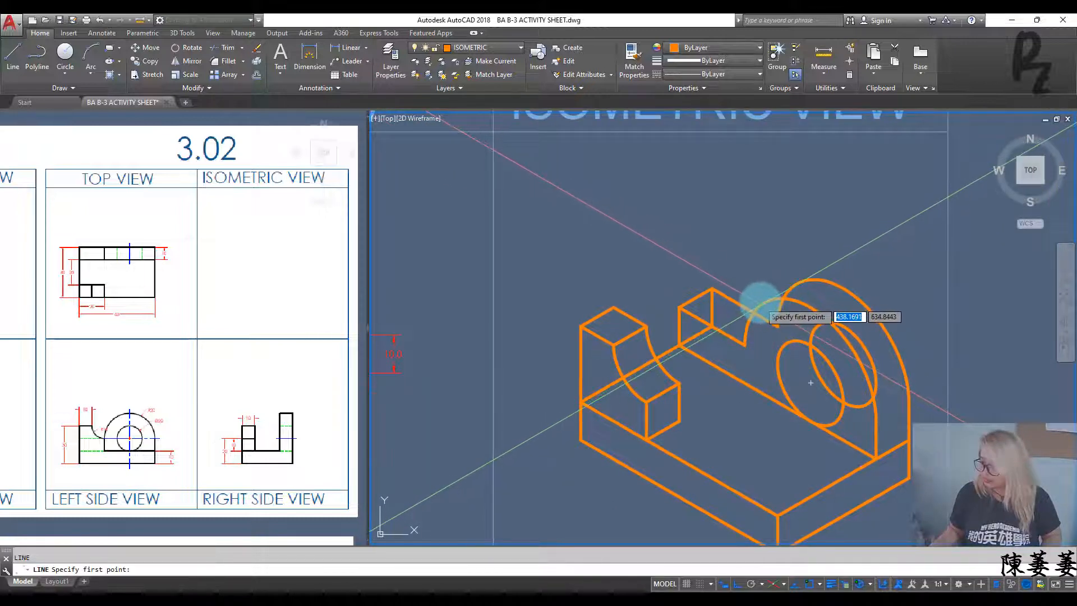
pyautogui.click(762, 302)
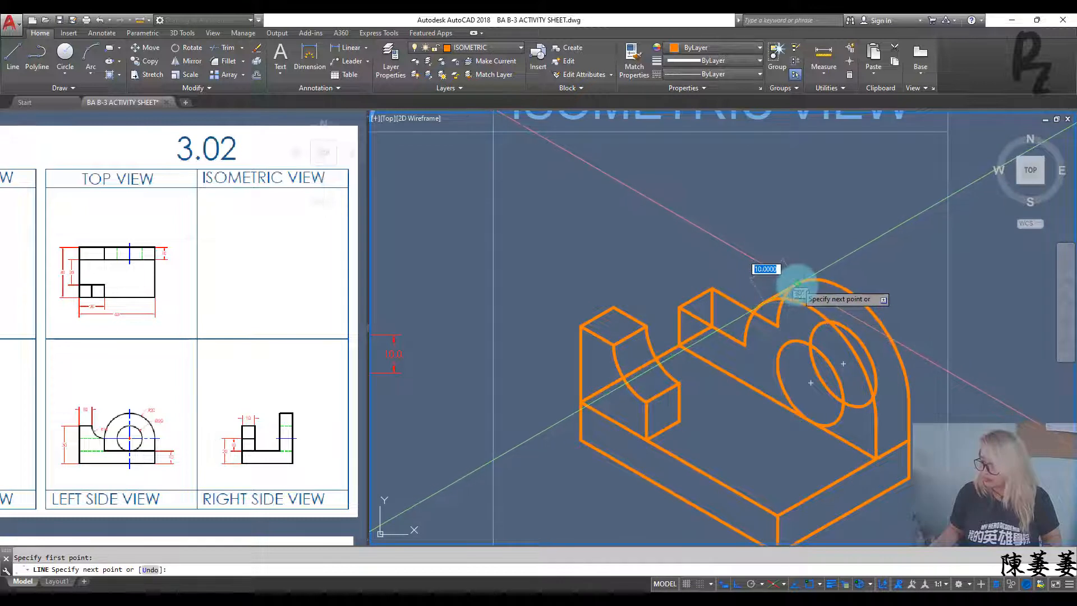
pyautogui.click(794, 289)
pyautogui.press('Escape')
# Trim the rear large arc before the tangent line and the rear sloping top line hidden behind the front arc
pyautogui.press('Escape')
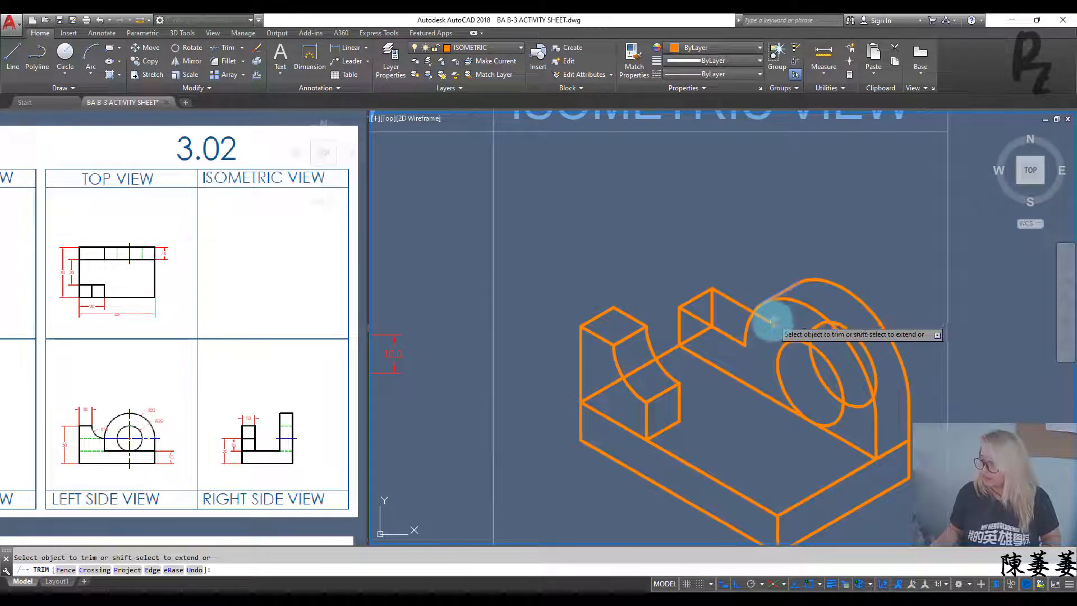
pyautogui.press('Escape')
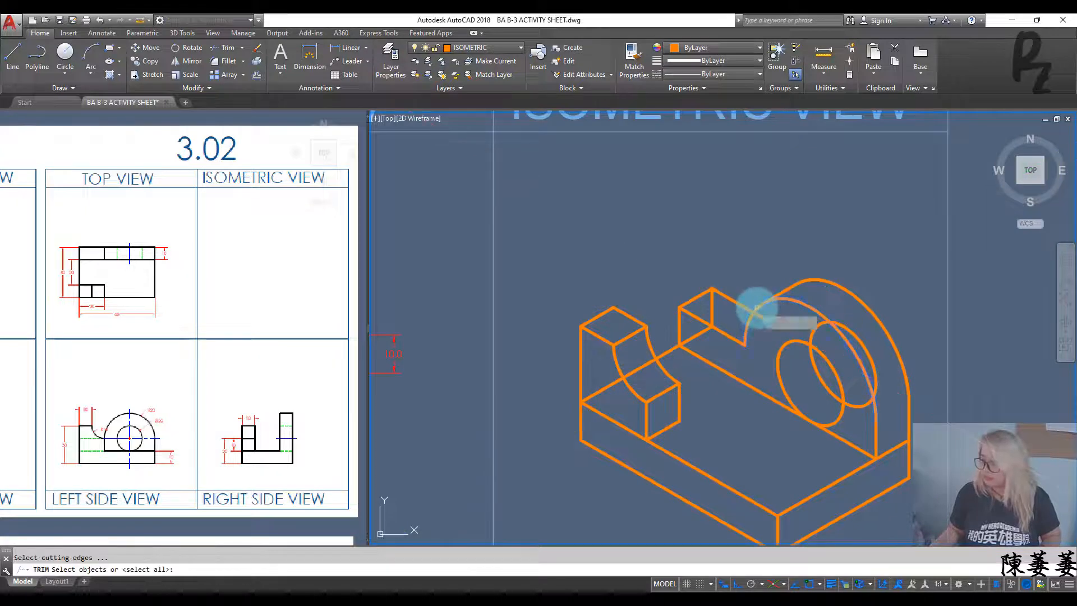
pyautogui.click(765, 318)
pyautogui.press('Escape')
pyautogui.press('Escape')
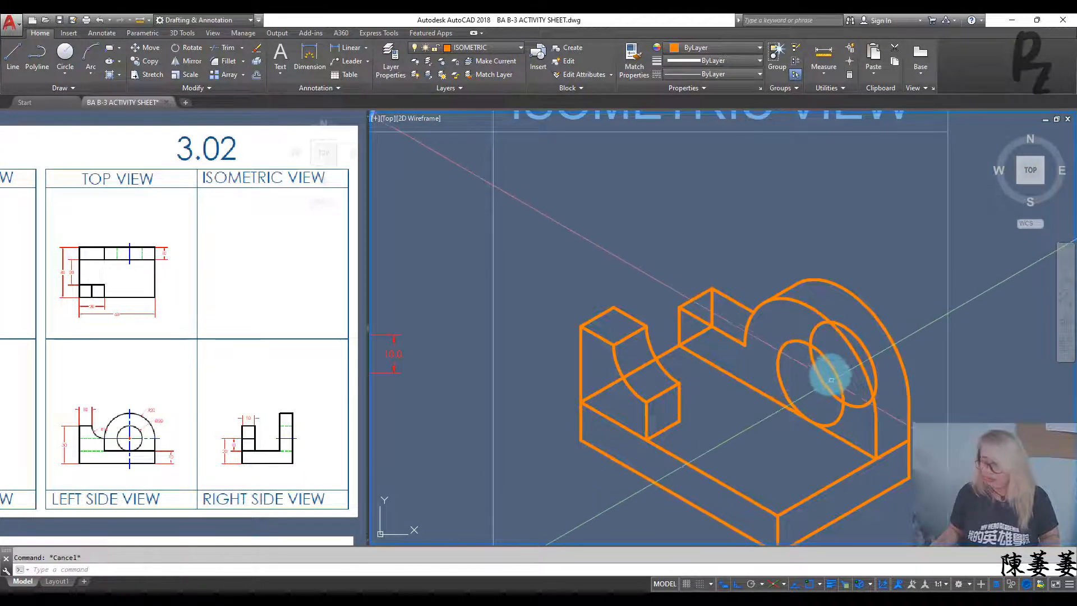
# Trim the rear hole isocircle outside the front isocircle, keeping only the arc seen through the hole
pyautogui.write('tr')
pyautogui.press('Return')
pyautogui.click(822, 356)
pyautogui.press('Return')
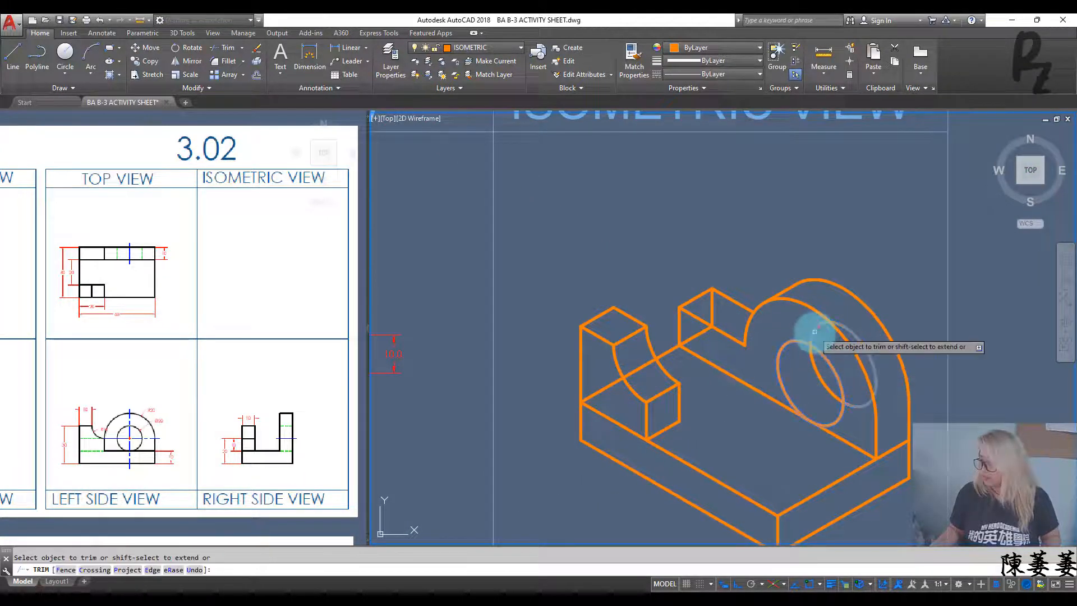
pyautogui.click(869, 392)
pyautogui.press('Escape')
# Trim the base's sloping top edge where it is hidden behind the wall and the curved block
pyautogui.moveTo(848, 446); pyautogui.dragTo(840, 376, button='middle')
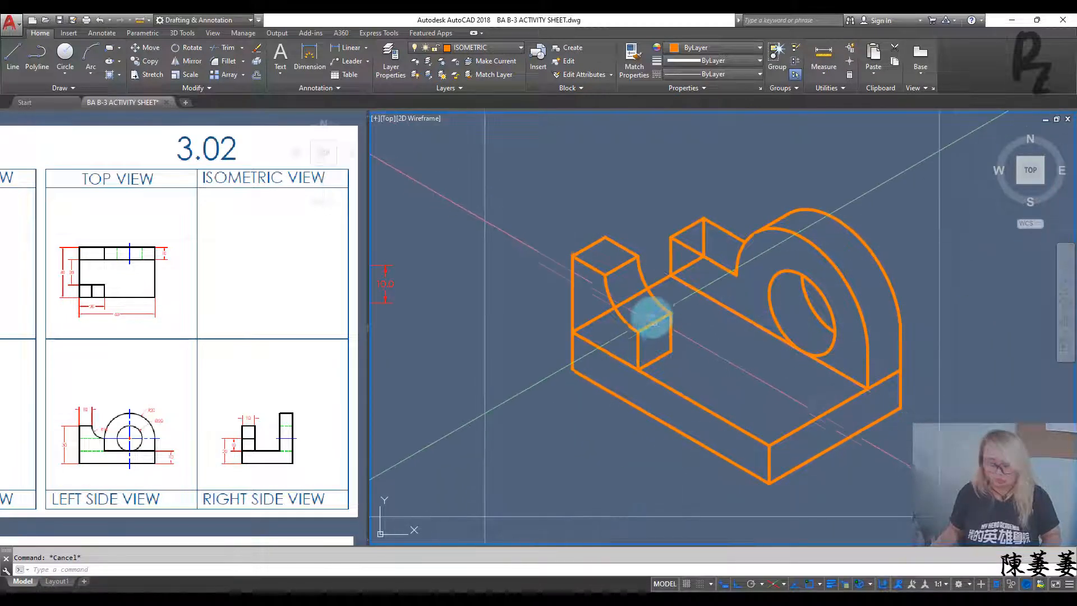
pyautogui.write('tr')
pyautogui.press('Return')
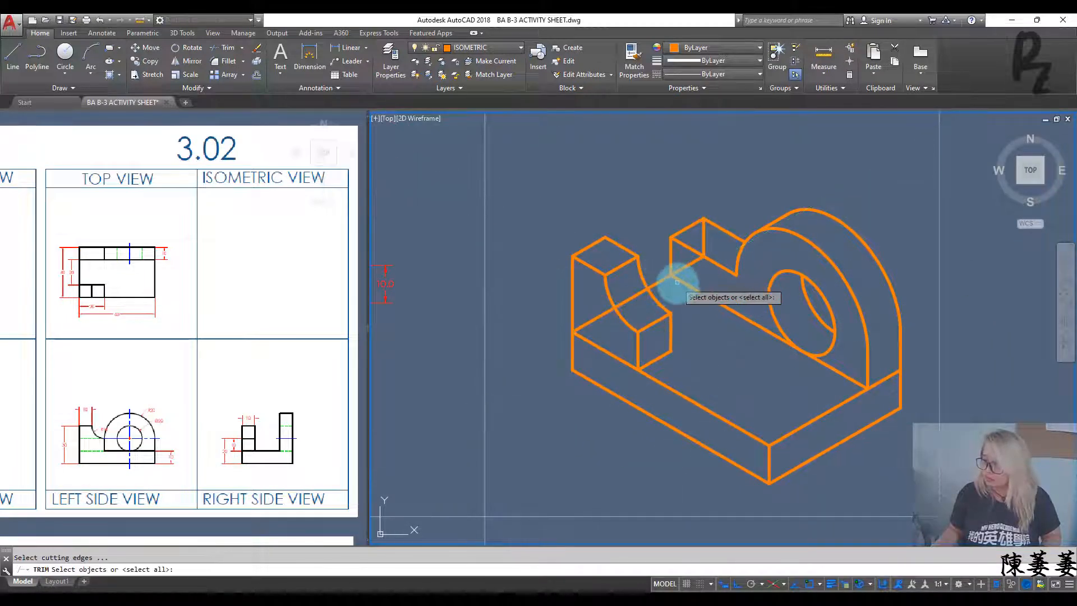
pyautogui.press('Return')
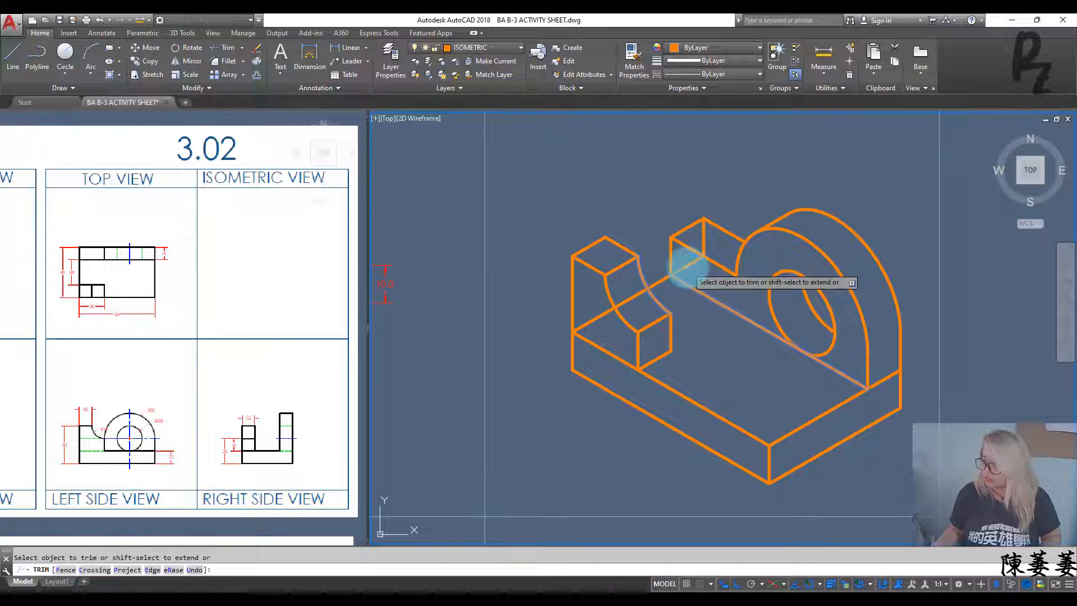
pyautogui.click(687, 267)
pyautogui.press('Escape')
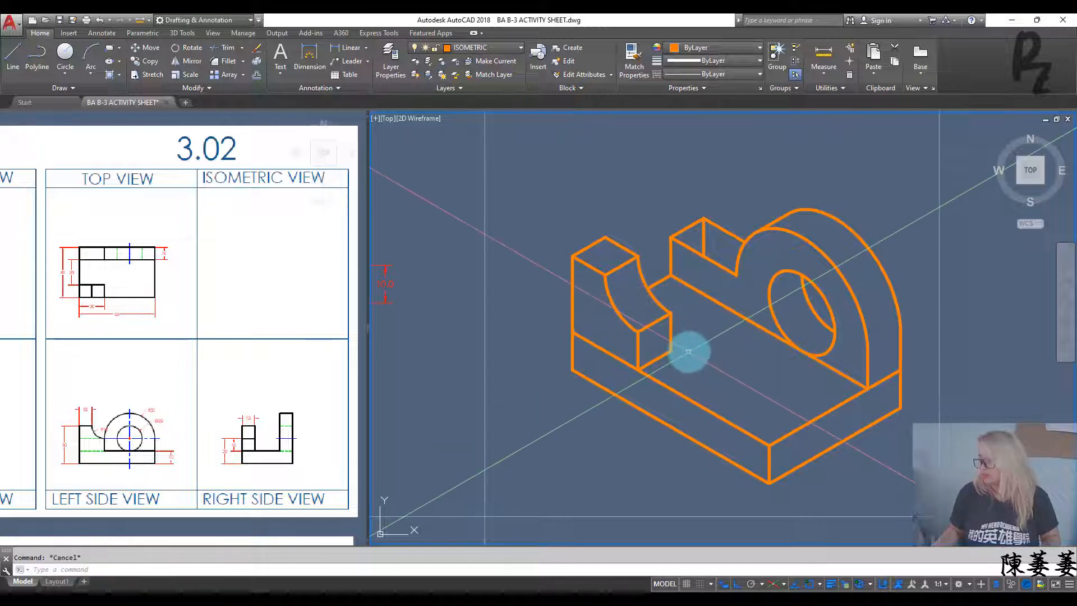
# Trim the base's front top edge where it crosses the curved block's front face
pyautogui.scroll(-3, 680, 355)
pyautogui.scroll(6, 645, 343)
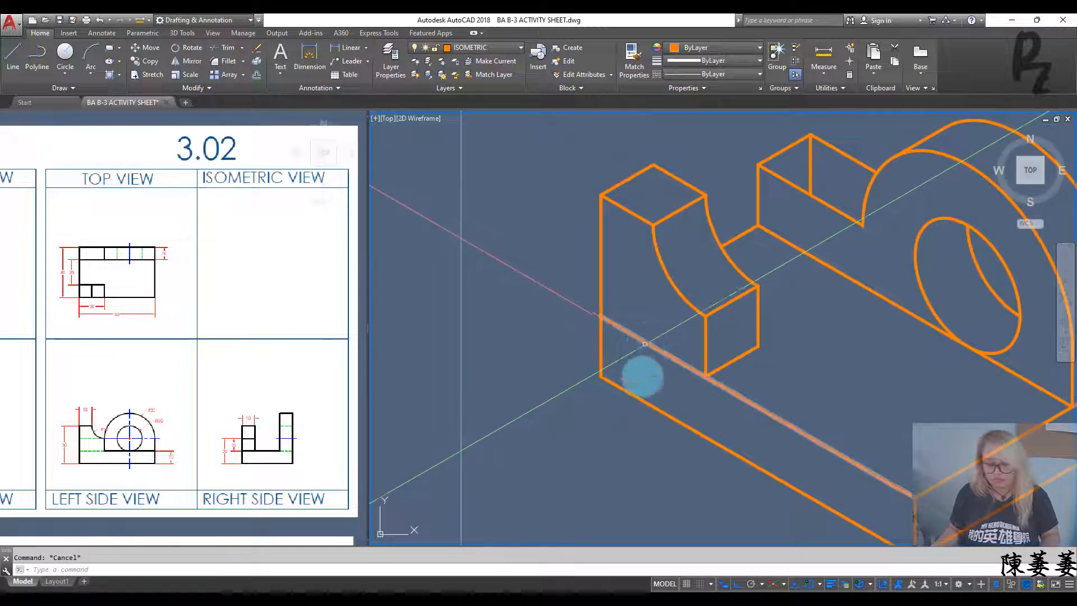
pyautogui.write('tr')
pyautogui.press('Return')
pyautogui.rightClick(654, 370)
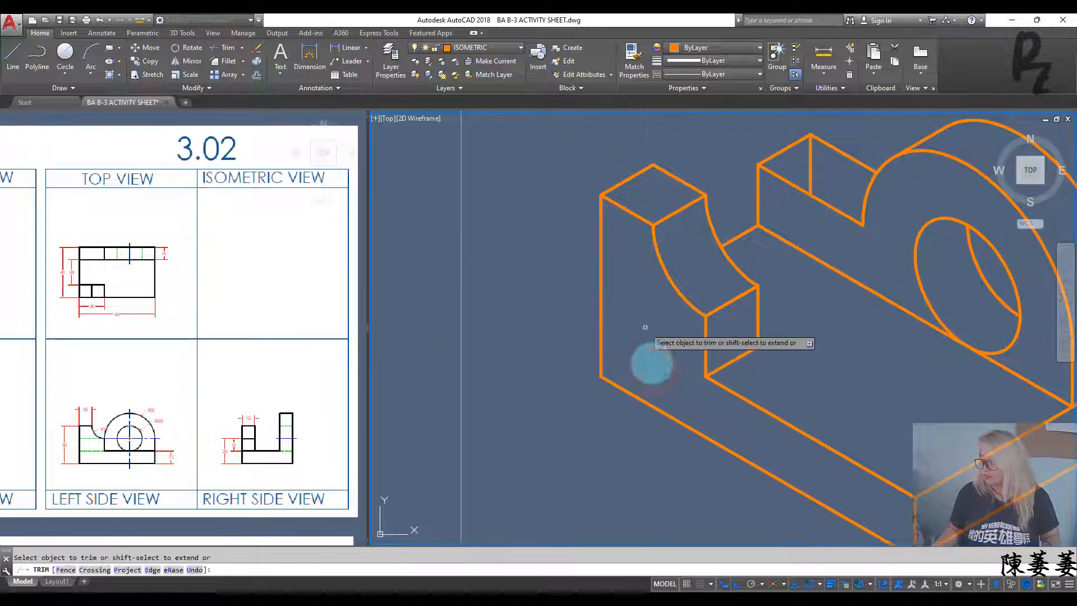
pyautogui.press('Escape')
# Delete the hidden vertical corner line at the back of the wall's low end
pyautogui.scroll(-3, 733, 365)
pyautogui.click(779, 237)
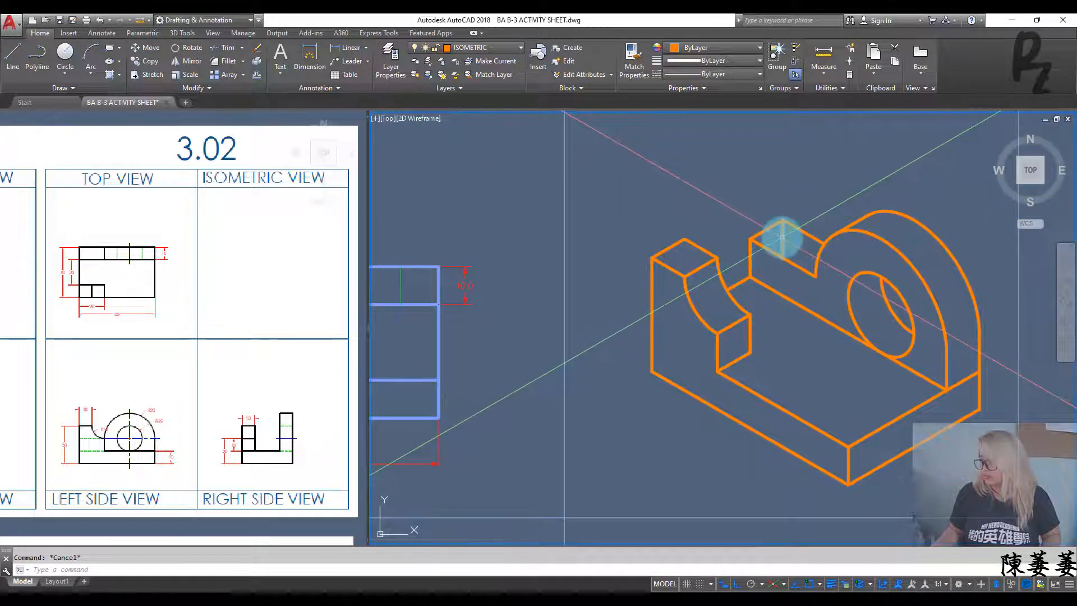
pyautogui.press('Delete')
# Trim the base's top side edge between the wall's front and rear vertical lines
pyautogui.scroll(-3, 806, 308)
pyautogui.scroll(5, 819, 328)
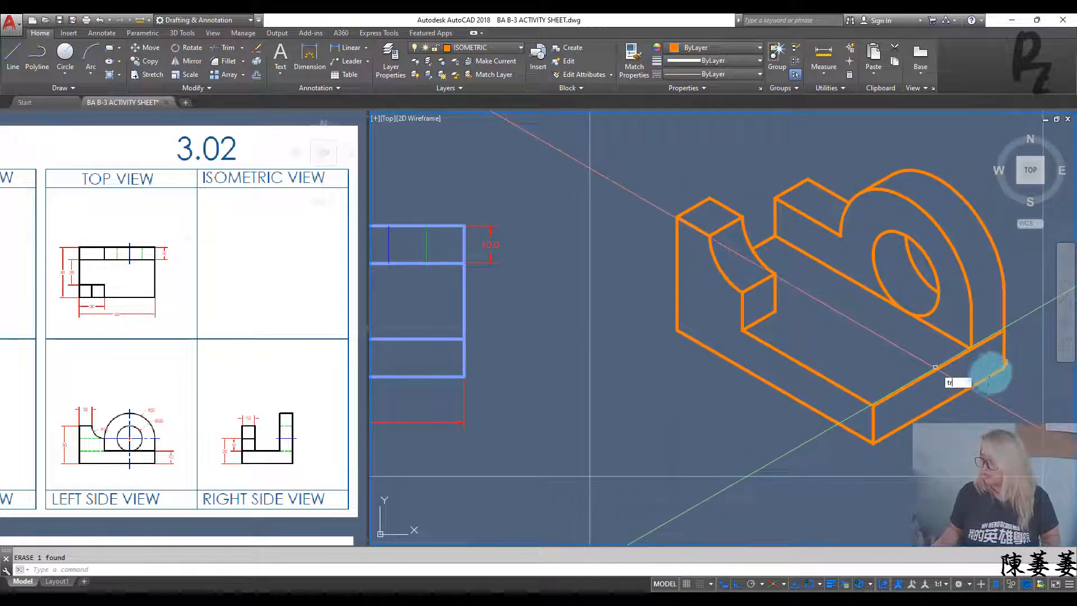
pyautogui.write('tr')
pyautogui.press('Return')
pyautogui.press('Return')
pyautogui.press('Escape')
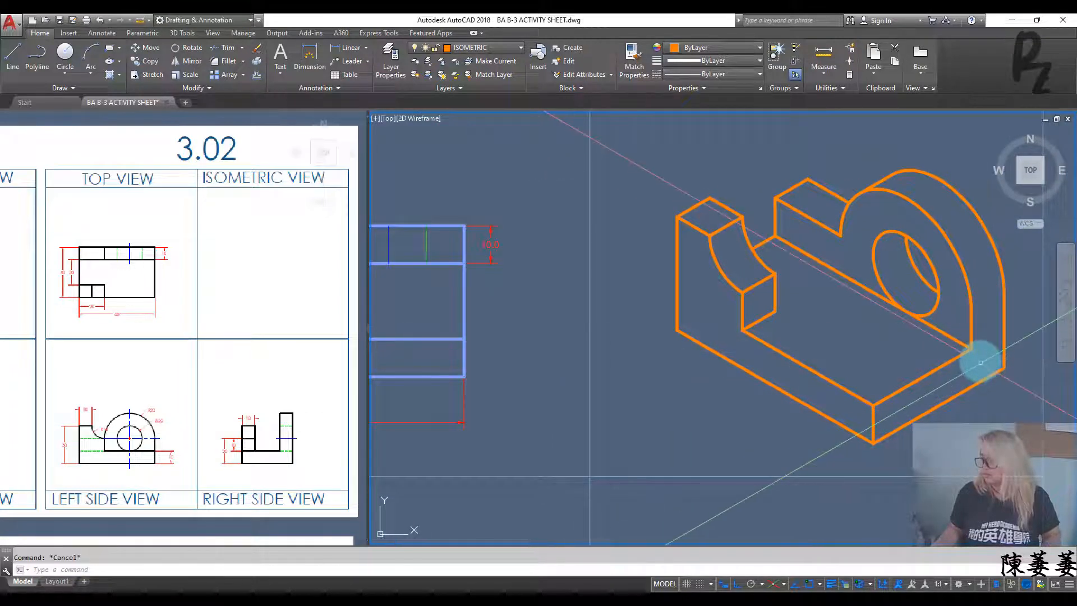
# Zoom to a window around the whole 3.02 activity sheet to review its completed views
pyautogui.scroll(-5, 981, 359)
pyautogui.moveTo(877, 319); pyautogui.dragTo(858, 354, button='middle')
pyautogui.write('z')
pyautogui.press('Return')
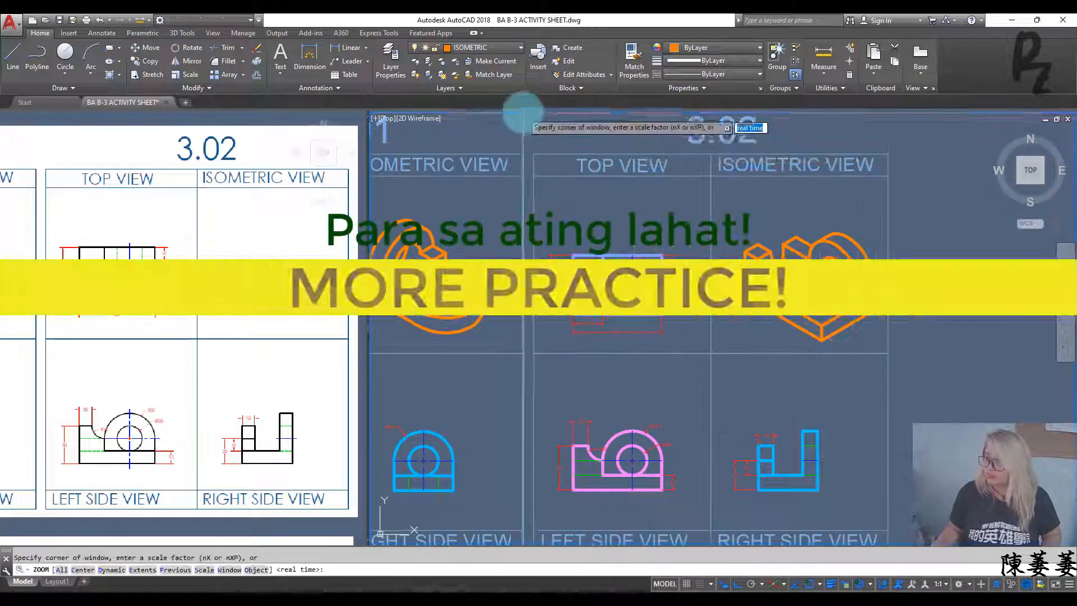
pyautogui.click(531, 115)
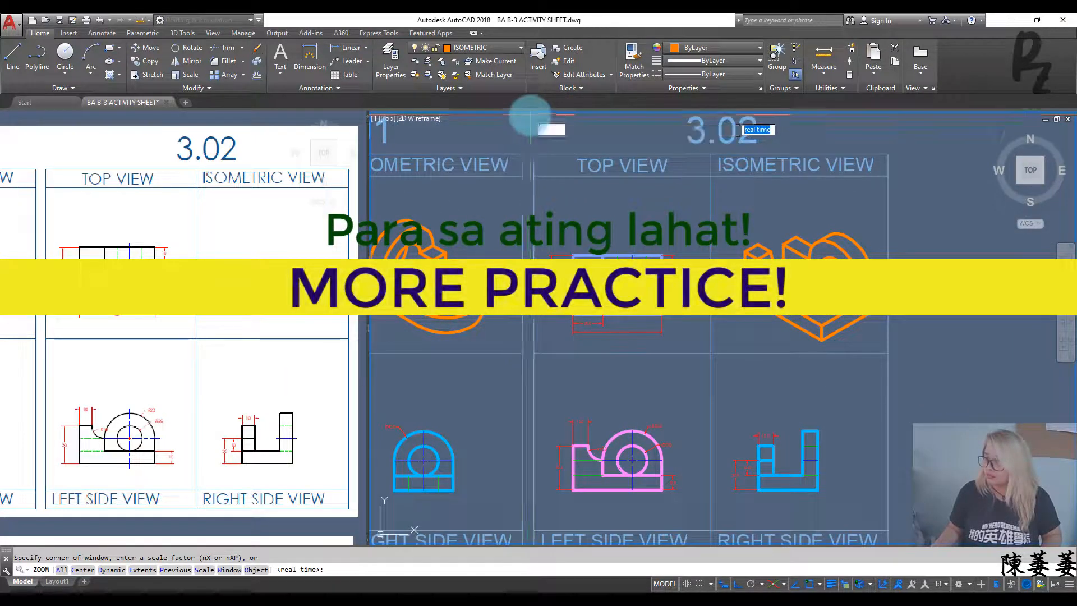
pyautogui.click(896, 538)
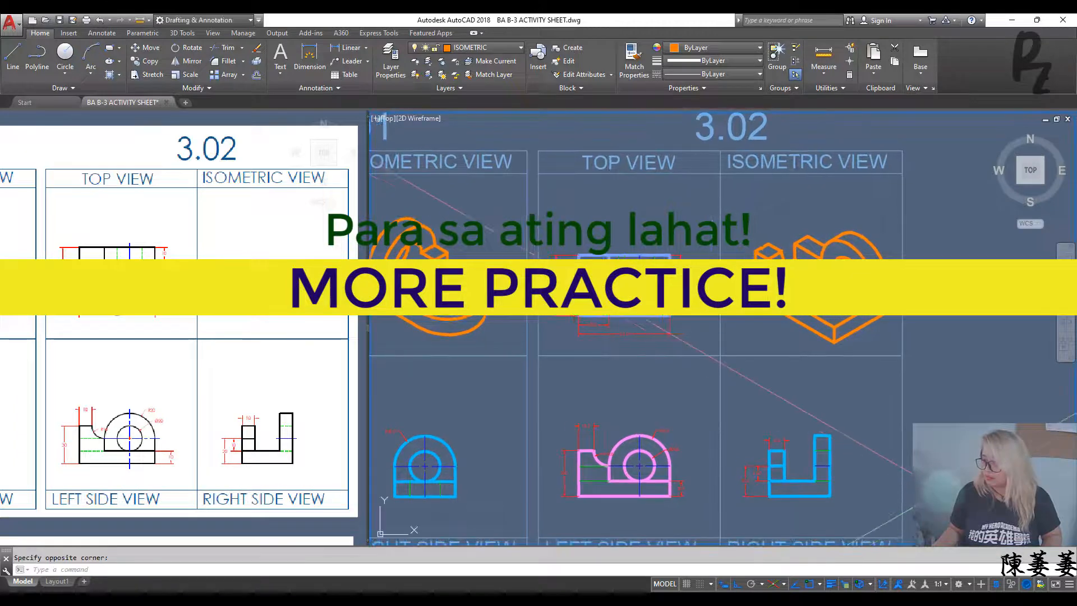